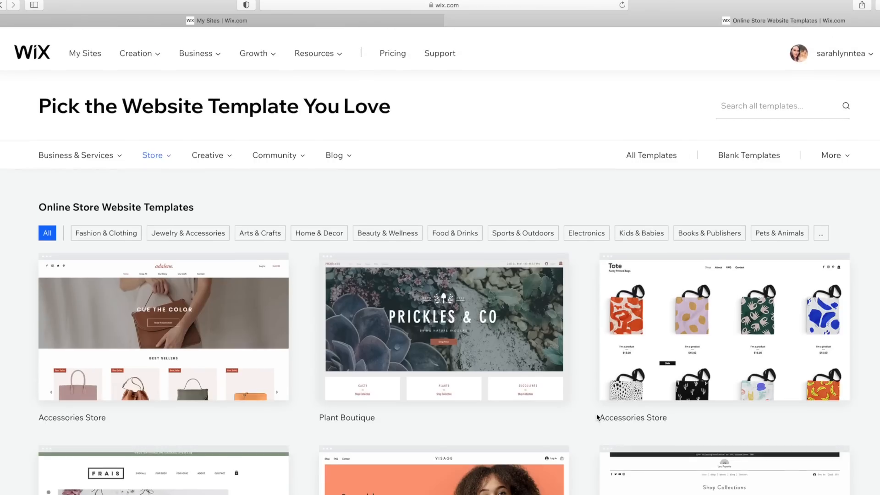
- Filter the online store templates to Arts & Crafts and preview the Modern Art Posters template
{"action": "mouse_move", "coordinate": [223, 255]}
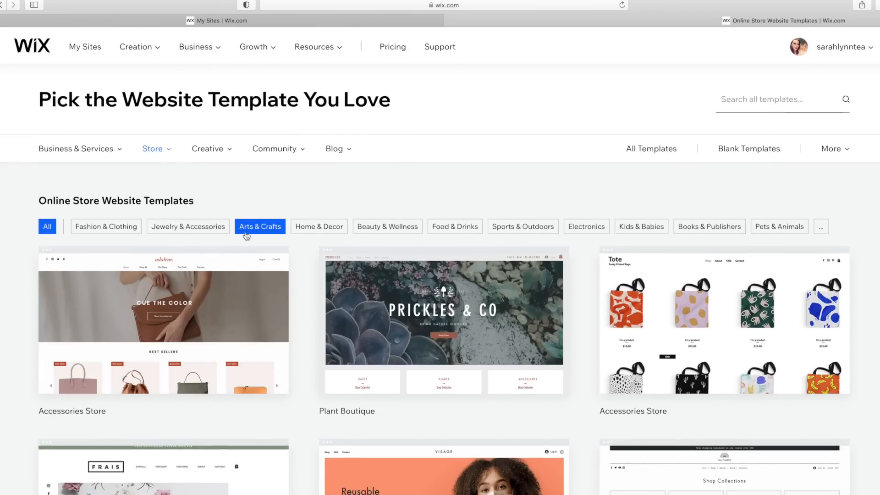
{"action": "left_click", "coordinate": [260, 228]}
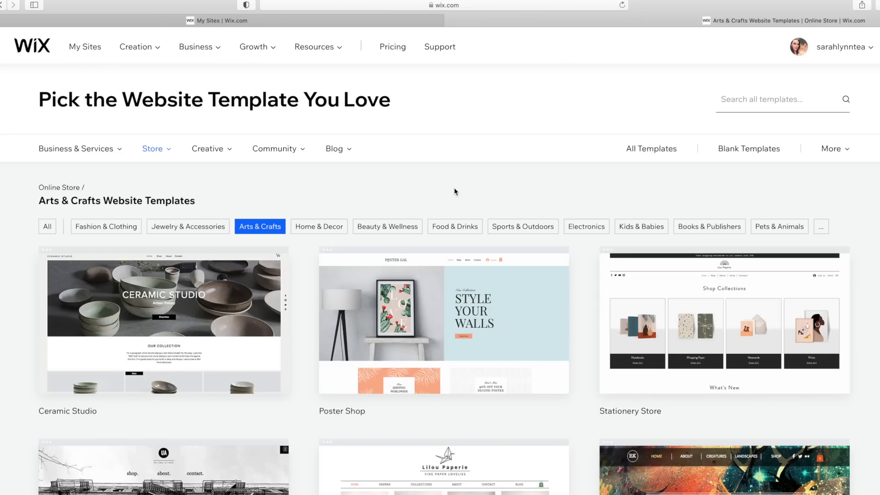
{"action": "scroll", "coordinate": [480, 190], "scroll_direction": "down", "scroll_amount": 3}
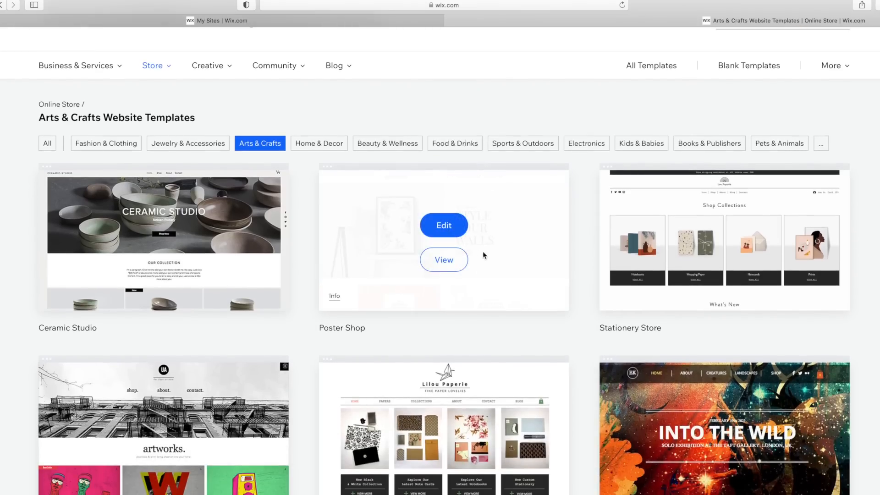
{"action": "left_click", "coordinate": [720, 451]}
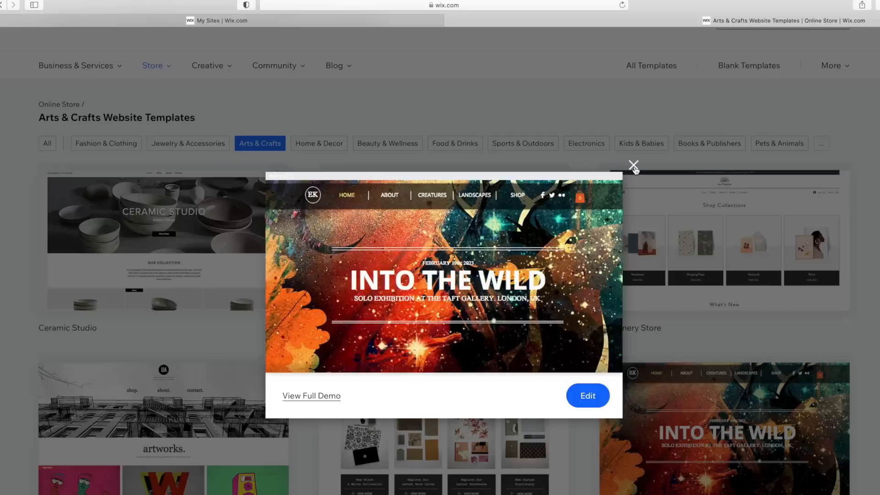
{"action": "left_click", "coordinate": [770, 20]}
- Preview the Valentine Cards Online Store template and open it for editing
{"action": "scroll", "coordinate": [577, 430], "scroll_direction": "down", "scroll_amount": 5}
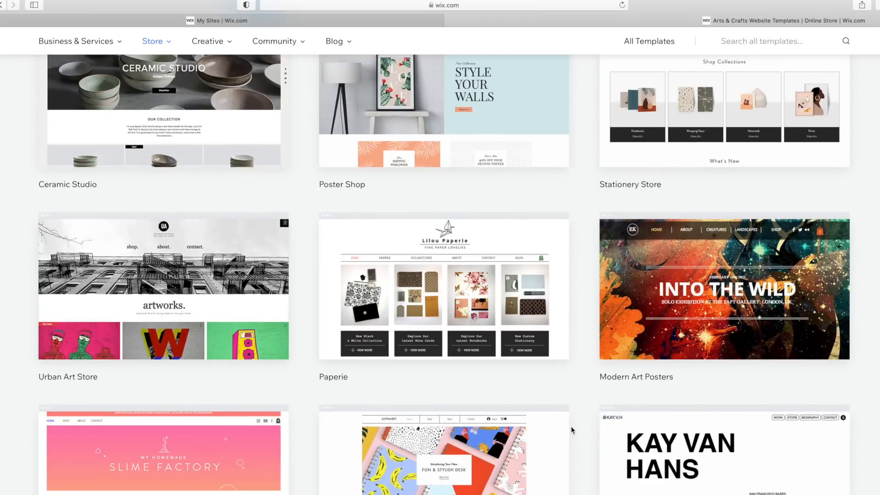
{"action": "scroll", "coordinate": [594, 448], "scroll_direction": "down", "scroll_amount": 6}
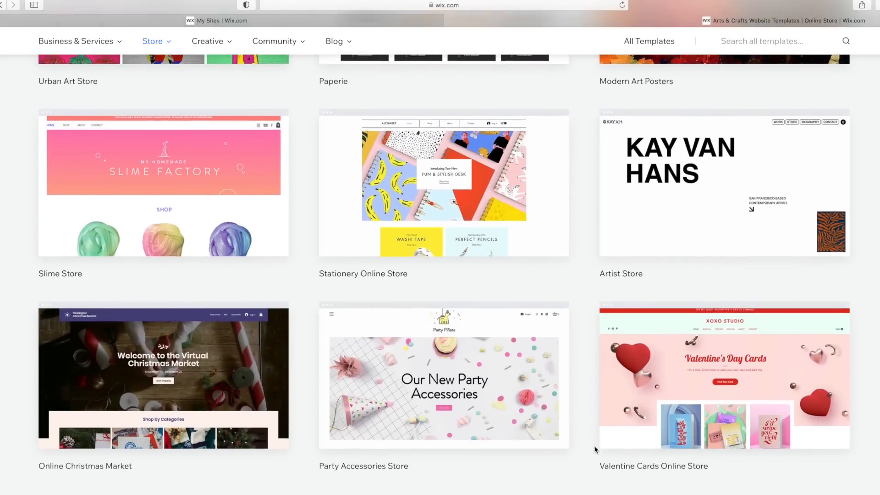
{"action": "mouse_move", "coordinate": [645, 389]}
{"action": "left_click", "coordinate": [724, 353]}
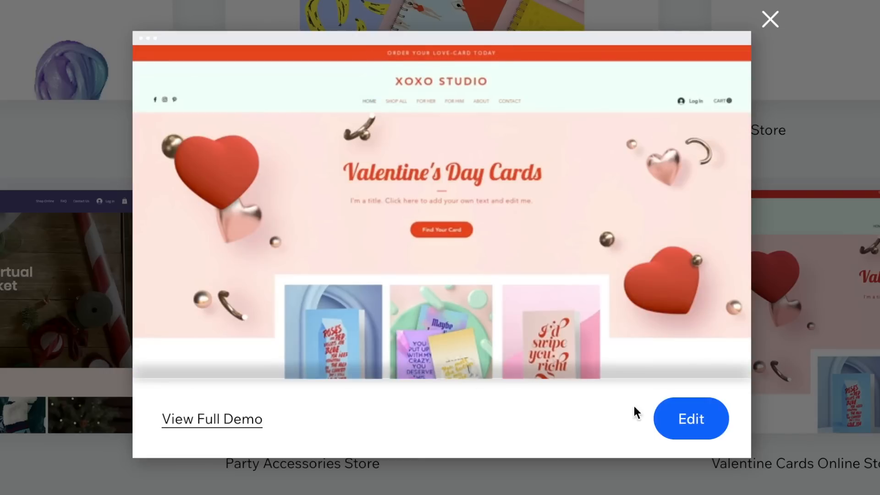
{"action": "left_click", "coordinate": [678, 419]}
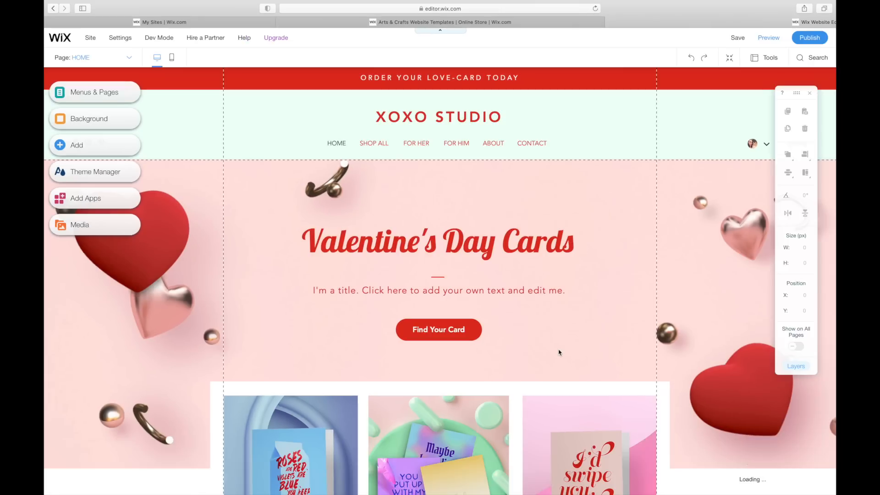
- Replace the XOXO STUDIO title in the site header with the site owner's name
{"action": "left_click", "coordinate": [440, 121]}
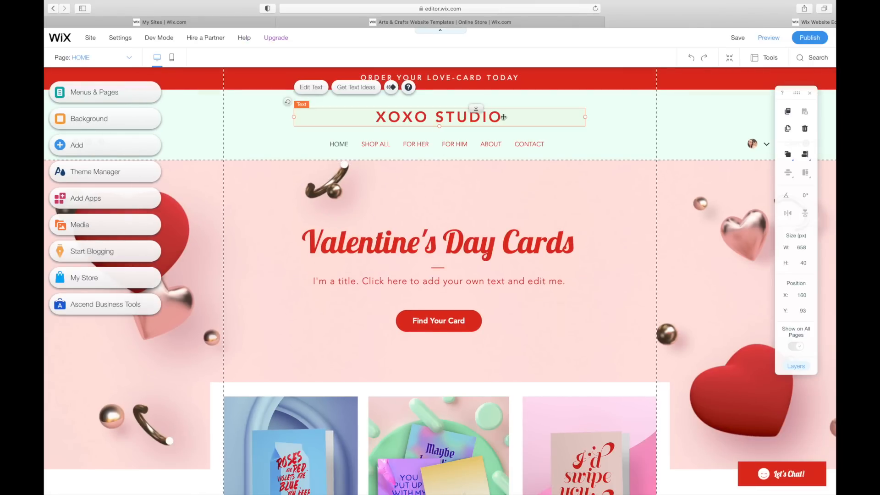
{"action": "double_click", "coordinate": [503, 117]}
{"action": "key", "text": "super+a"}
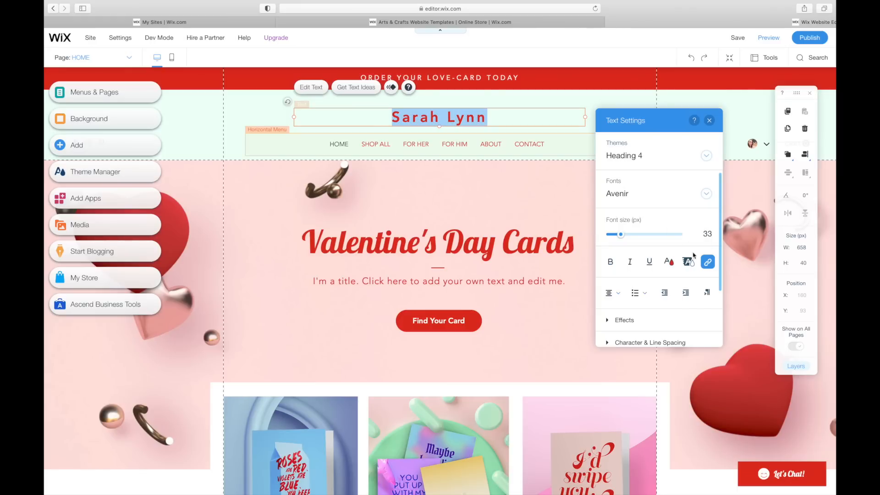
- Try several different fonts on the header title, starting with Cookie
{"action": "left_click", "coordinate": [706, 194]}
{"action": "scroll", "coordinate": [671, 310], "scroll_direction": "down", "scroll_amount": 2}
{"action": "left_click", "coordinate": [635, 392]}
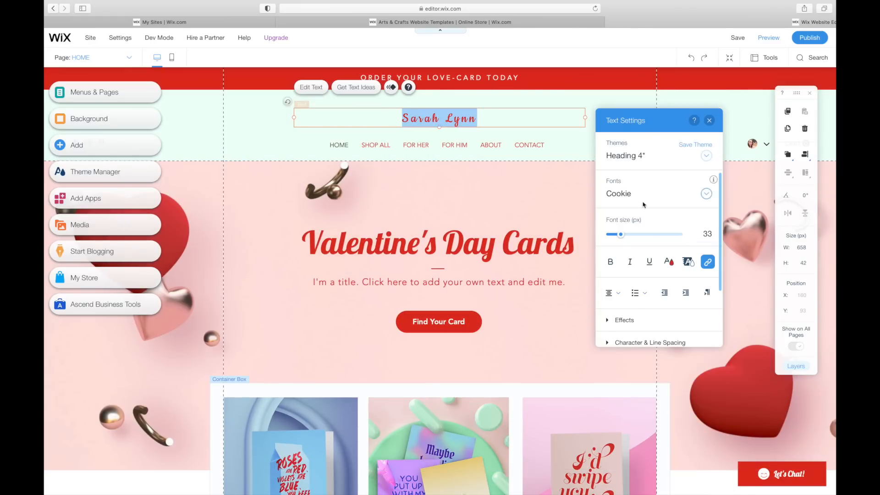
{"action": "left_click", "coordinate": [687, 194]}
{"action": "left_click", "coordinate": [633, 339]}
{"action": "left_click", "coordinate": [707, 194]}
{"action": "left_click", "coordinate": [632, 463]}
{"action": "left_click", "coordinate": [706, 194]}
{"action": "scroll", "coordinate": [639, 321], "scroll_direction": "down", "scroll_amount": 5}
{"action": "scroll", "coordinate": [639, 321], "scroll_direction": "down", "scroll_amount": 2}
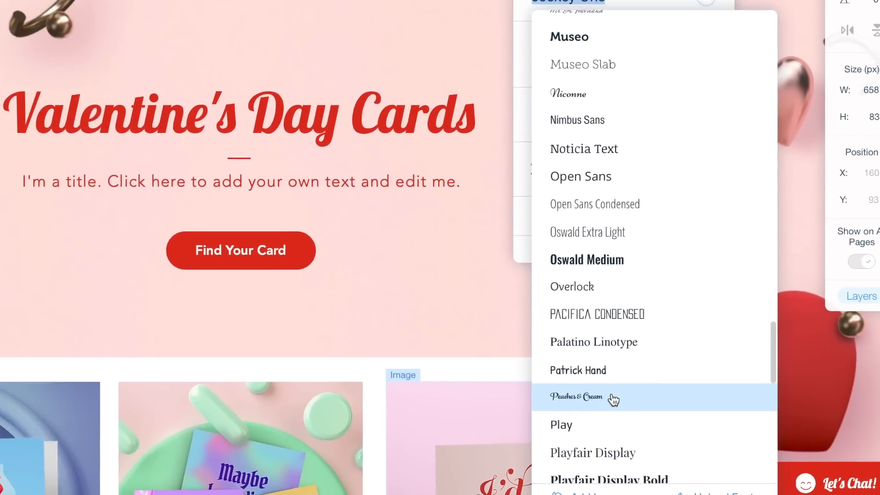
{"action": "left_click", "coordinate": [640, 428]}
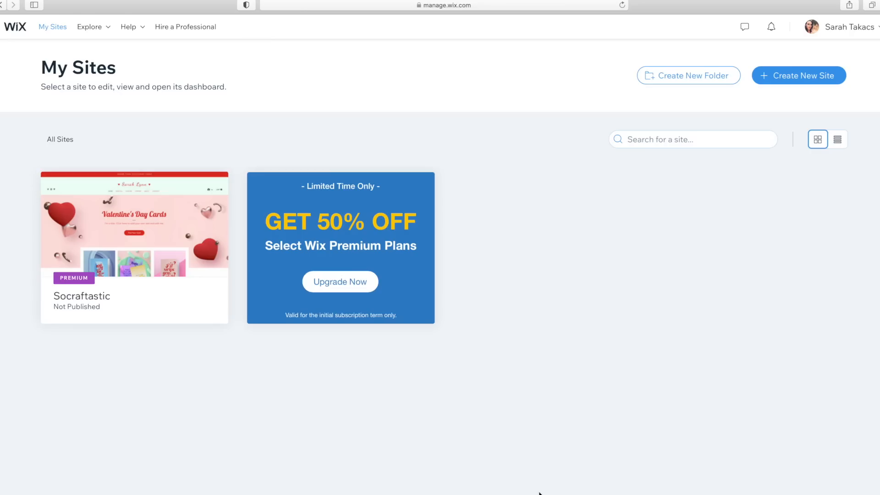
- Open the Socraftastic site from the list of sites for editing
{"action": "left_click", "coordinate": [126, 229]}
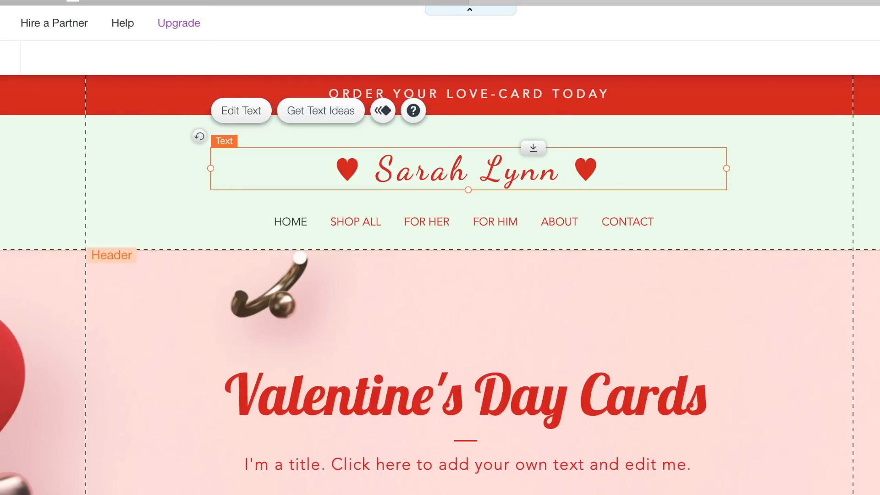
- Try a pink design on the site header, browse the other header designs and undo the design change
{"action": "left_click", "coordinate": [158, 163]}
{"action": "left_click", "coordinate": [173, 295]}
{"action": "scroll", "coordinate": [275, 368], "scroll_direction": "down", "scroll_amount": 4}
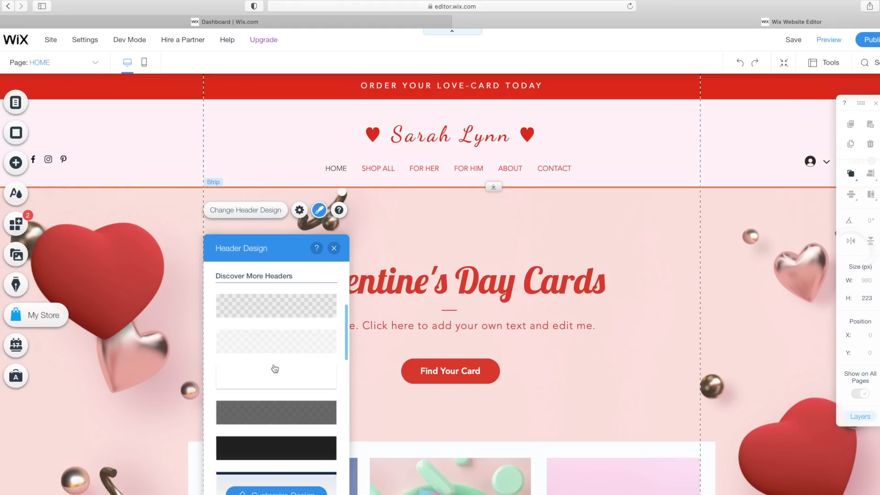
{"action": "scroll", "coordinate": [275, 369], "scroll_direction": "down", "scroll_amount": 15}
{"action": "scroll", "coordinate": [279, 338], "scroll_direction": "up", "scroll_amount": 15}
{"action": "left_click", "coordinate": [334, 248]}
{"action": "left_click", "coordinate": [740, 63]}
- Set the background of the strip behind the main heading to the Abstract Lights image from the Wix media
{"action": "left_click", "coordinate": [245, 281]}
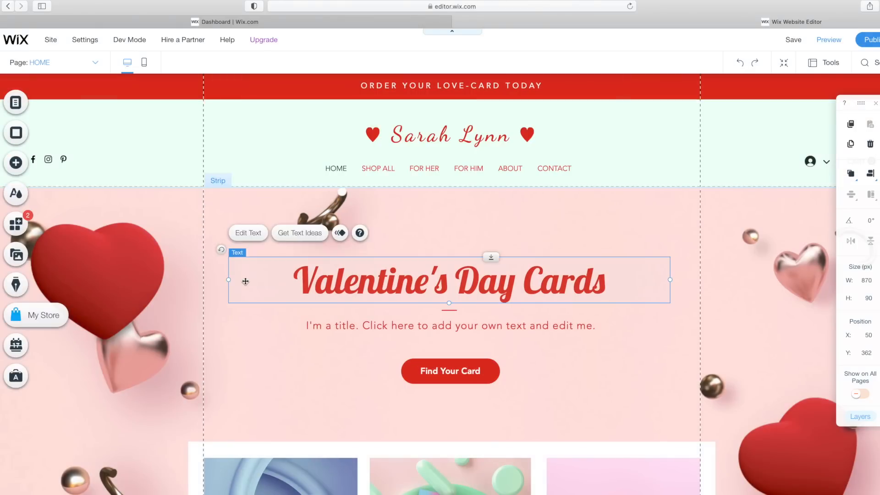
{"action": "left_click", "coordinate": [183, 275]}
{"action": "left_click", "coordinate": [205, 252]}
{"action": "left_click", "coordinate": [803, 289]}
{"action": "scroll", "coordinate": [604, 341], "scroll_direction": "down", "scroll_amount": 1}
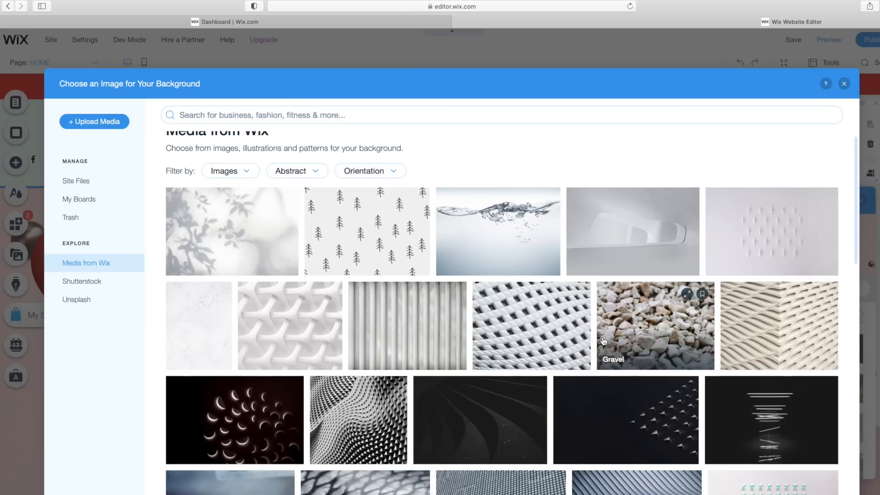
{"action": "scroll", "coordinate": [603, 342], "scroll_direction": "down", "scroll_amount": 12}
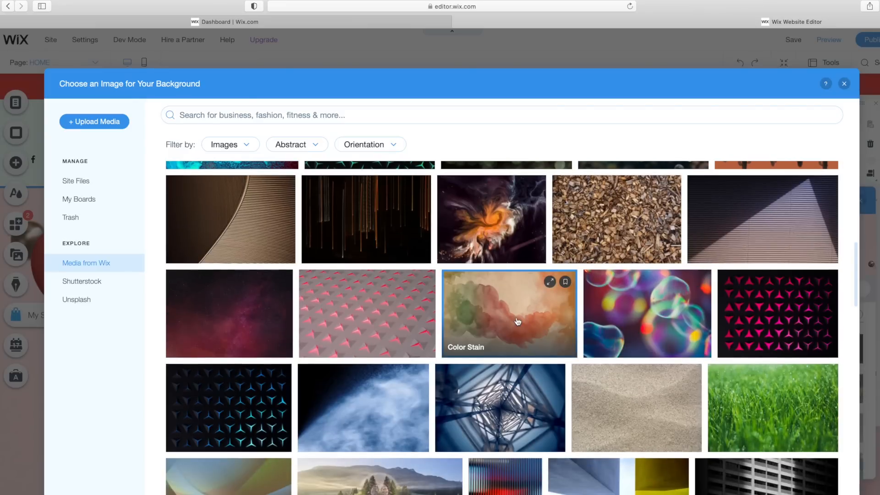
{"action": "scroll", "coordinate": [517, 322], "scroll_direction": "down", "scroll_amount": 10}
{"action": "scroll", "coordinate": [517, 349], "scroll_direction": "down", "scroll_amount": 8}
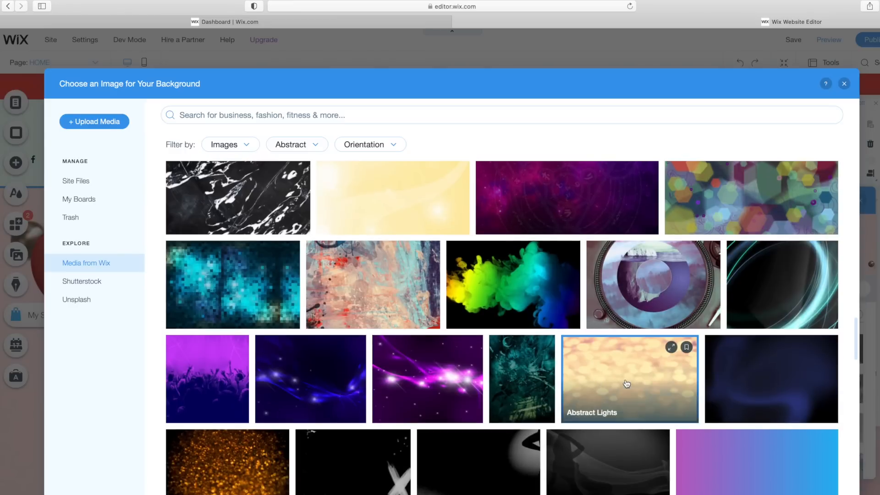
{"action": "left_click", "coordinate": [626, 383]}
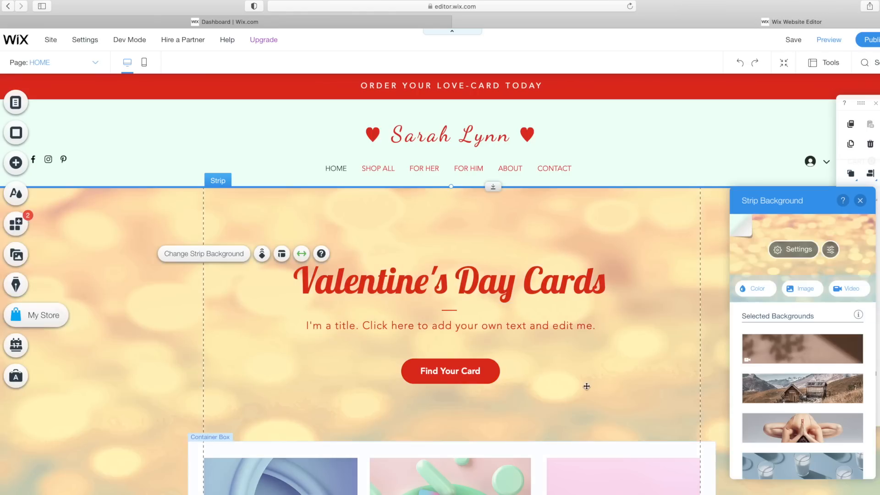
- Replace the Valentine's Day Cards heading text with "SoCraftastic"
{"action": "left_click", "coordinate": [461, 286]}
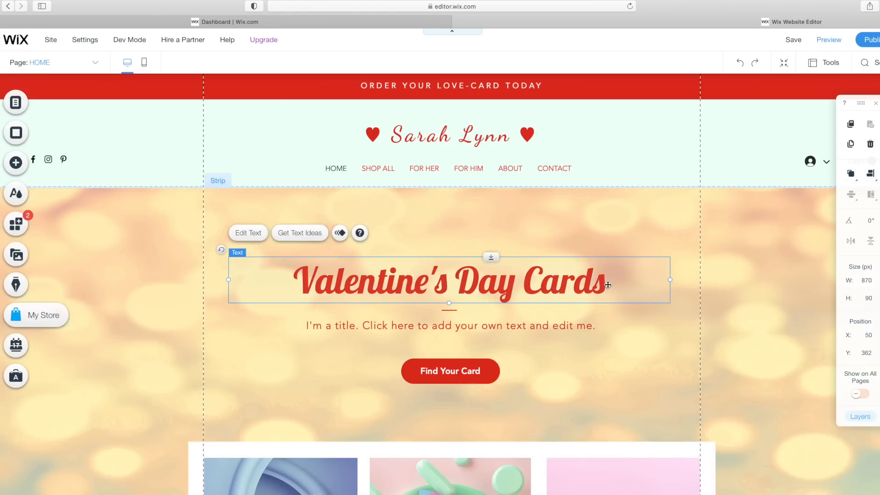
{"action": "double_click", "coordinate": [556, 282]}
{"action": "type", "text": "SoCraftastic"}
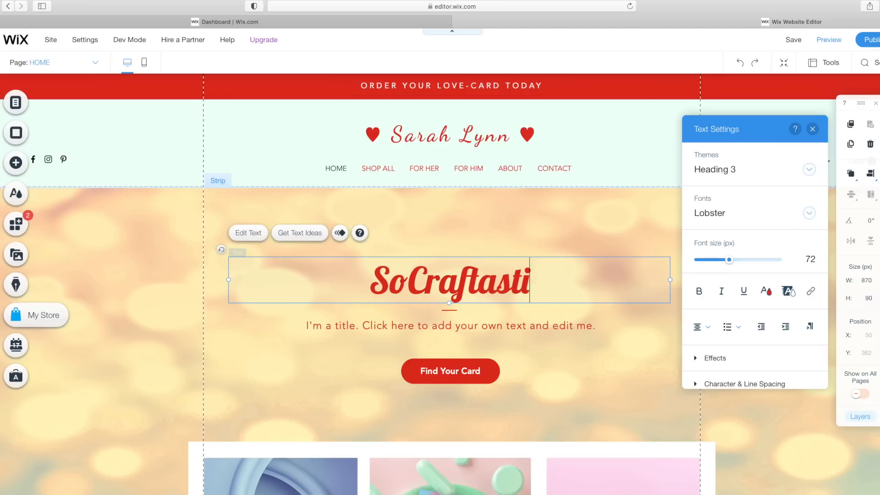
- Make the SoCraftastic heading bold and apply text effect G to it
{"action": "triple_click", "coordinate": [558, 276]}
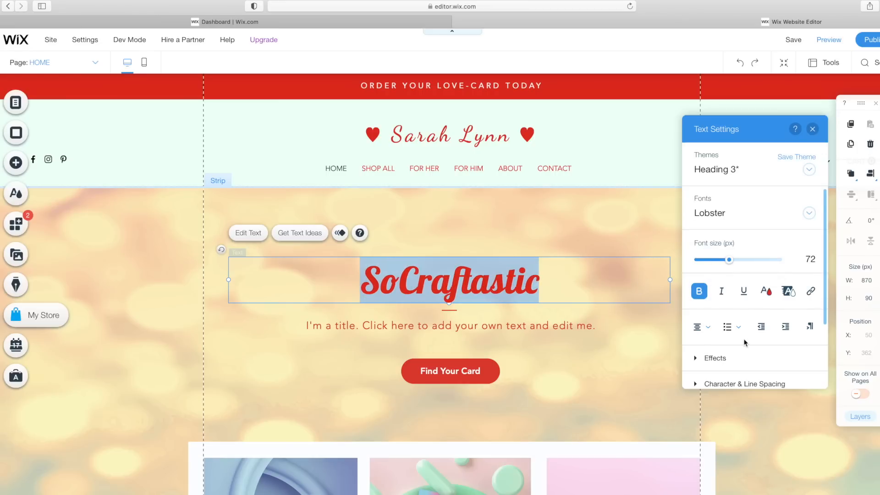
{"action": "scroll", "coordinate": [745, 342], "scroll_direction": "down", "scroll_amount": 2}
{"action": "left_click", "coordinate": [697, 327]}
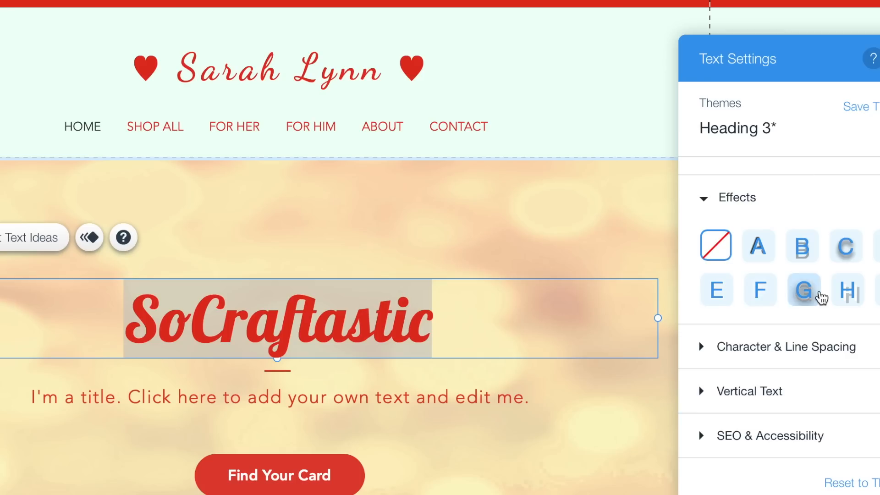
{"action": "left_click", "coordinate": [820, 299]}
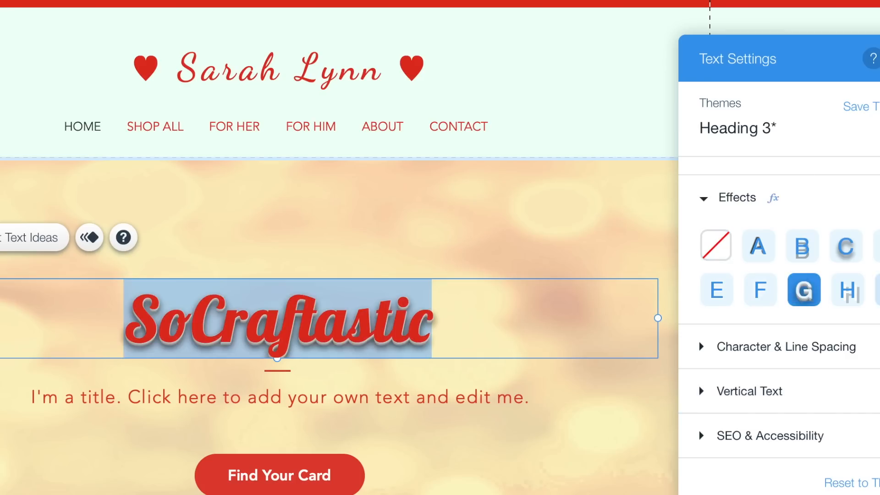
{"action": "left_click", "coordinate": [879, 246]}
{"action": "left_click", "coordinate": [804, 289]}
{"action": "left_click", "coordinate": [573, 243]}
- Increase the SoCraftastic heading's font size and change its text colour to white
{"action": "left_click", "coordinate": [352, 337]}
{"action": "double_click", "coordinate": [352, 337]}
{"action": "left_click_drag", "start_coordinate": [759, 285], "coordinate": [782, 284]}
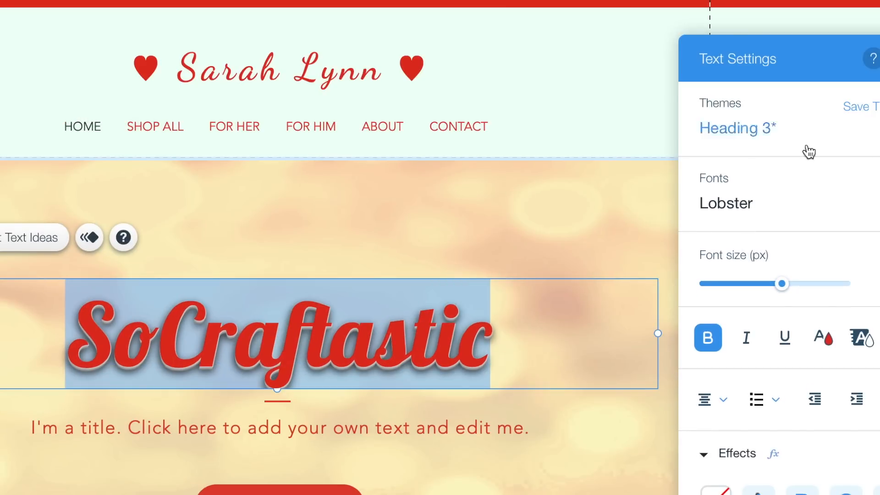
{"action": "left_click", "coordinate": [825, 340]}
{"action": "left_click", "coordinate": [746, 337]}
- Try Reklame Script on the SoCraftastic heading and change its font to a flowing handwritten script
{"action": "left_click", "coordinate": [726, 203]}
{"action": "scroll", "coordinate": [788, 357], "scroll_direction": "down", "scroll_amount": 5}
{"action": "scroll", "coordinate": [788, 358], "scroll_direction": "down", "scroll_amount": 10}
{"action": "left_click", "coordinate": [788, 362]}
{"action": "left_click", "coordinate": [752, 203]}
{"action": "scroll", "coordinate": [837, 385], "scroll_direction": "up", "scroll_amount": 15}
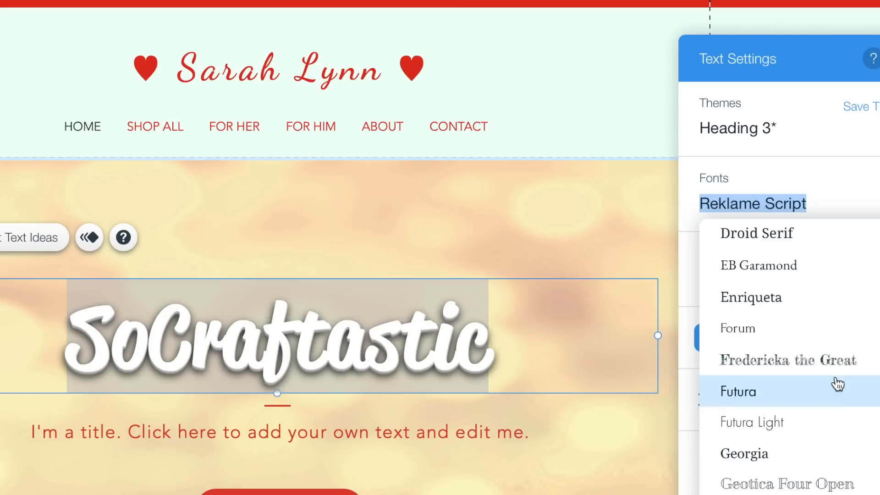
{"action": "left_click", "coordinate": [829, 360]}
{"action": "left_click", "coordinate": [613, 472]}
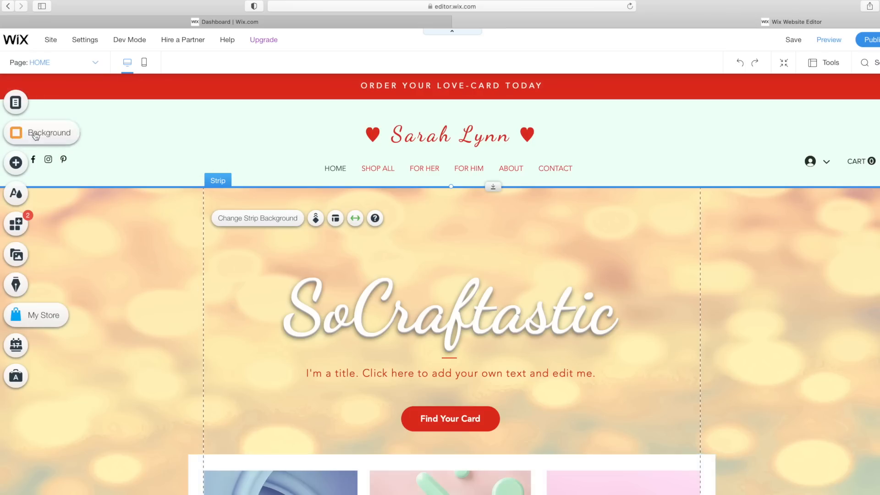
- Upload the image YTMainBannerJan18.jpg from the computer's Desktop and add it to the page
{"action": "left_click", "coordinate": [23, 162]}
{"action": "mouse_move", "coordinate": [58, 160]}
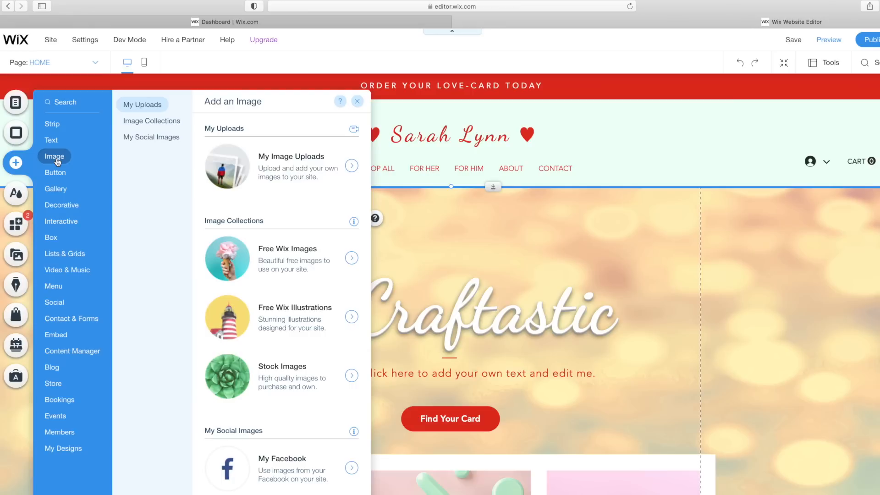
{"action": "left_click", "coordinate": [351, 166]}
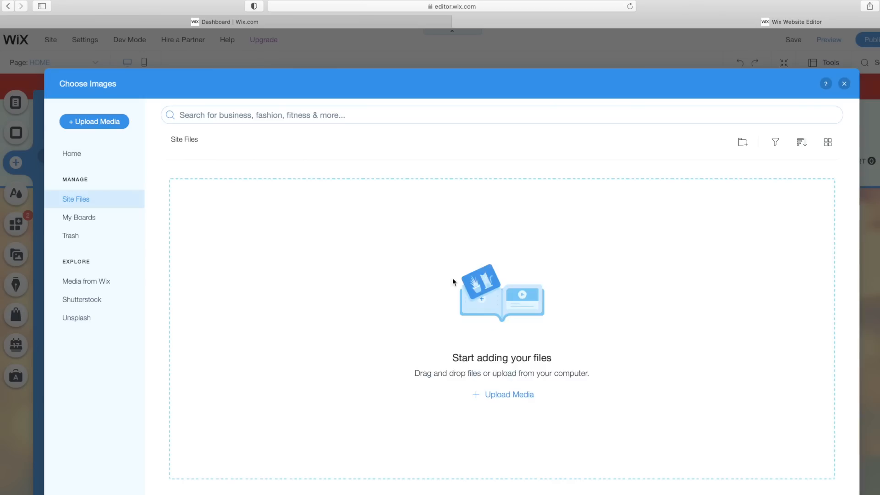
{"action": "left_click", "coordinate": [502, 396]}
{"action": "left_click", "coordinate": [470, 324]}
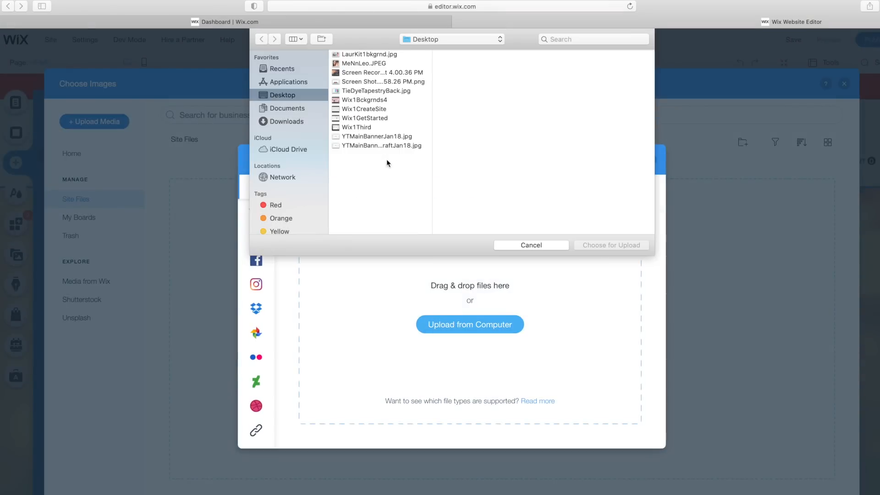
{"action": "left_click", "coordinate": [383, 136]}
{"action": "left_click", "coordinate": [596, 244]}
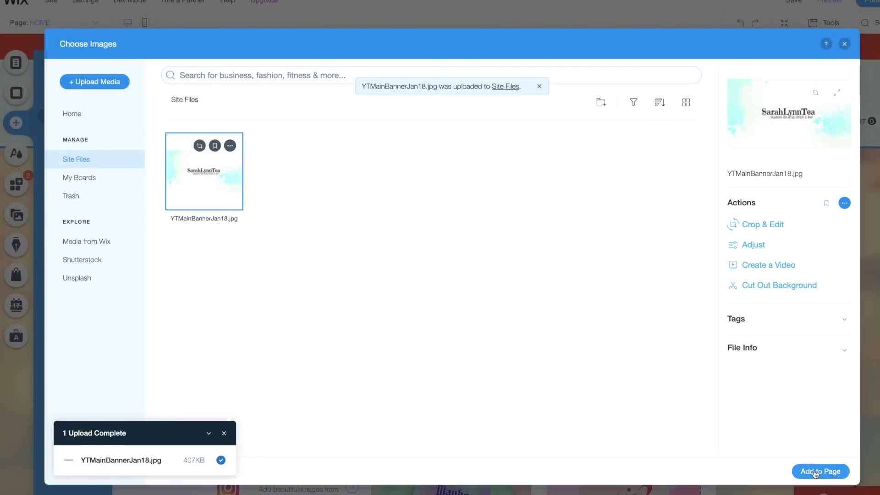
{"action": "left_click", "coordinate": [815, 471]}
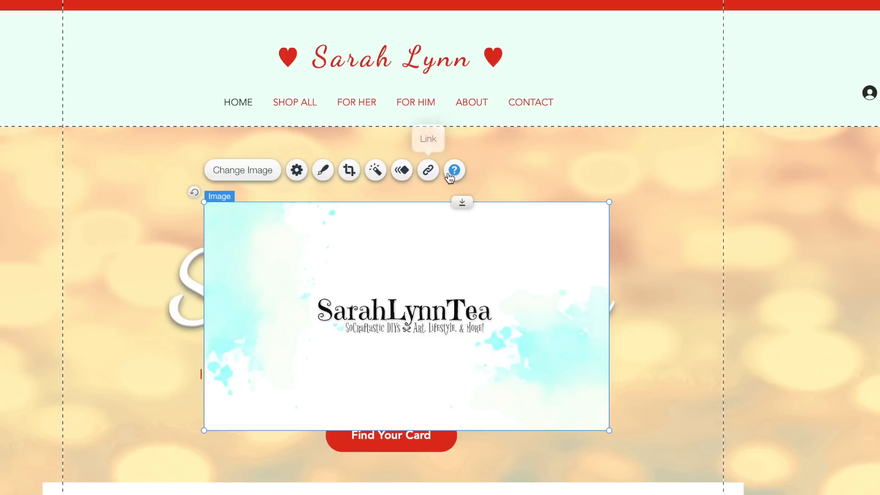
- Try the Hydra and Barney filters on the banner image and remove the filter again
{"action": "left_click", "coordinate": [375, 170]}
{"action": "scroll", "coordinate": [665, 231], "scroll_direction": "down", "scroll_amount": 5}
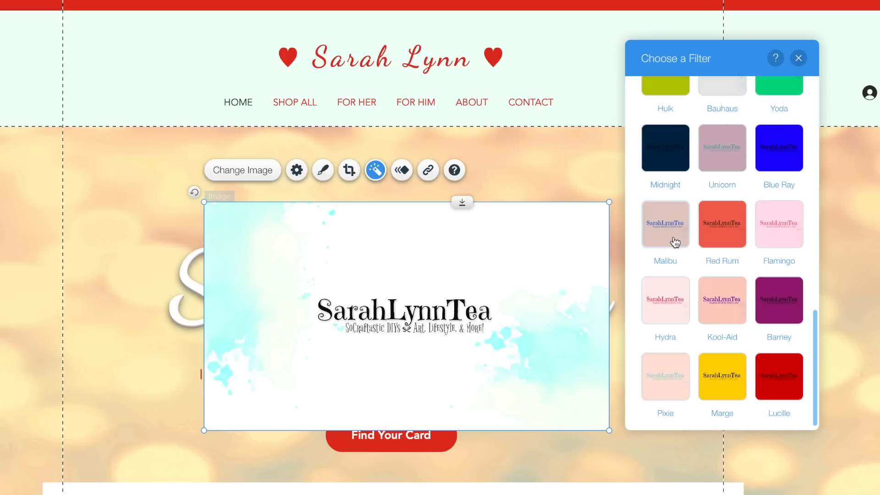
{"action": "left_click", "coordinate": [661, 306]}
{"action": "left_click", "coordinate": [768, 305]}
{"action": "scroll", "coordinate": [752, 239], "scroll_direction": "up", "scroll_amount": 10}
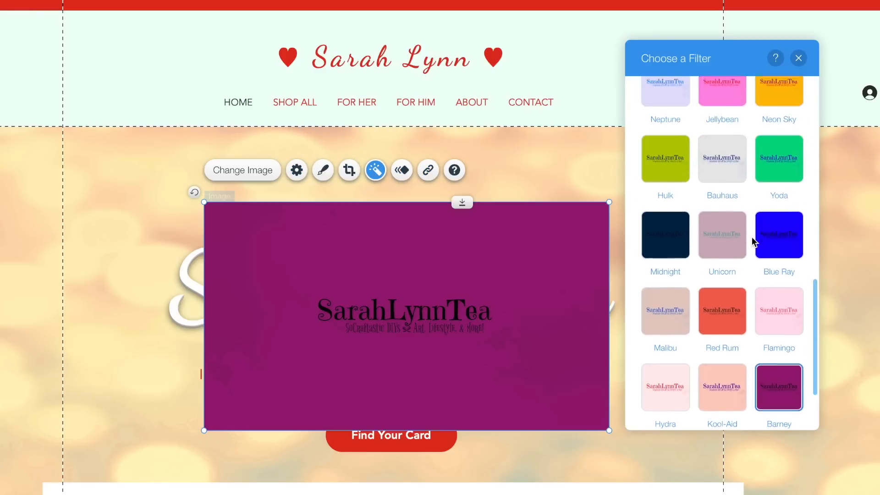
{"action": "left_click", "coordinate": [671, 132]}
{"action": "left_click", "coordinate": [798, 59]}
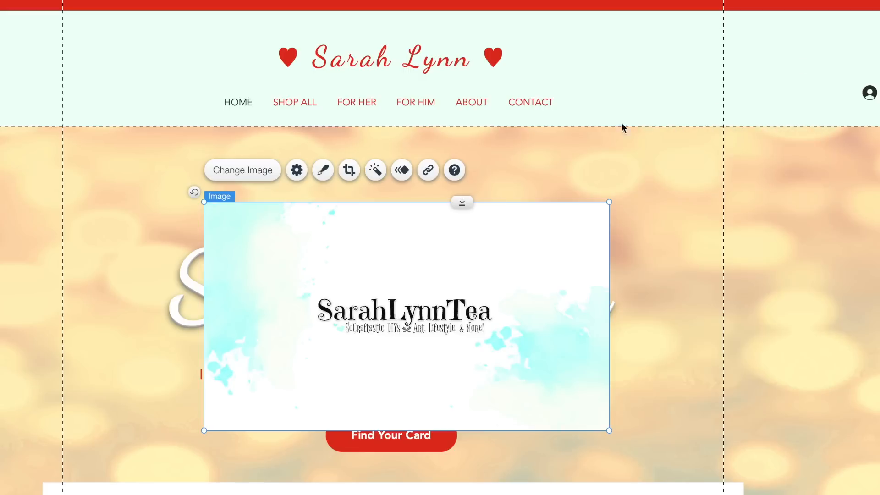
- Try several frame designs on the banner image, including an oval frame and a dark border, and restore No Frame
{"action": "scroll", "coordinate": [330, 115], "scroll_direction": "down", "scroll_amount": 3}
{"action": "left_click", "coordinate": [323, 54]}
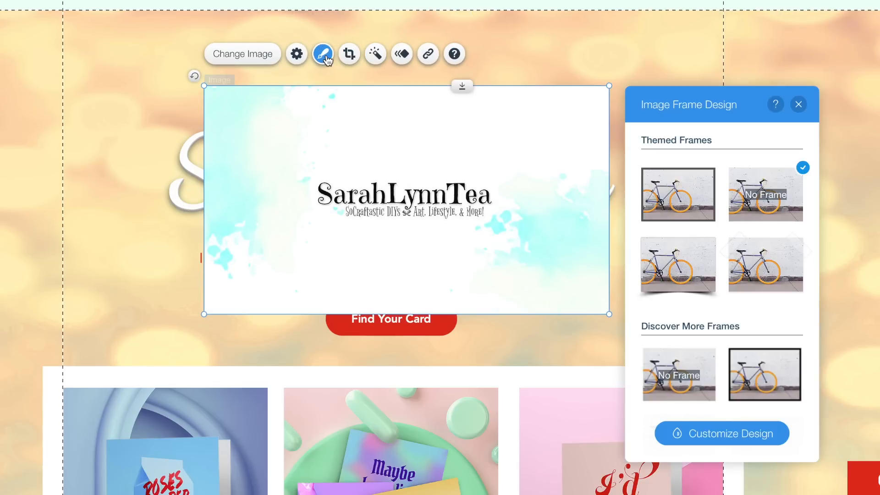
{"action": "scroll", "coordinate": [717, 207], "scroll_direction": "down", "scroll_amount": 1}
{"action": "left_click", "coordinate": [758, 326]}
{"action": "scroll", "coordinate": [756, 324], "scroll_direction": "down", "scroll_amount": 3}
{"action": "left_click", "coordinate": [756, 326]}
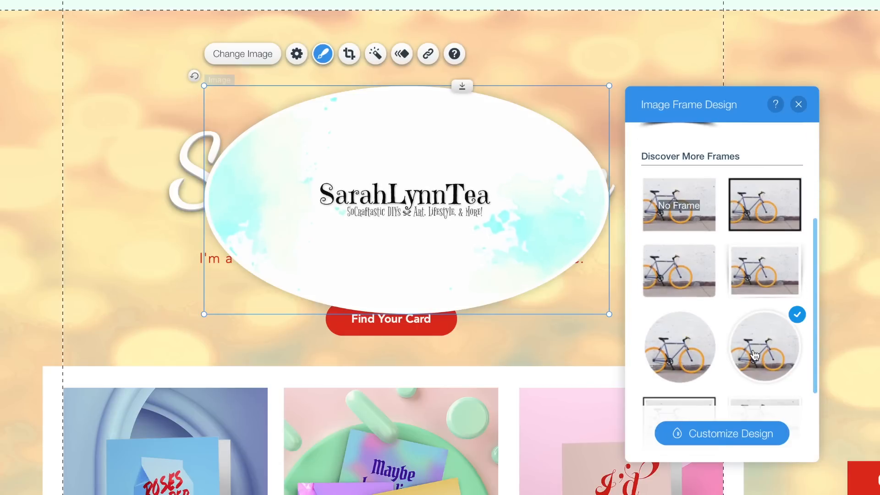
{"action": "scroll", "coordinate": [689, 379], "scroll_direction": "down", "scroll_amount": 3}
{"action": "left_click", "coordinate": [688, 379]}
{"action": "left_click", "coordinate": [761, 372]}
{"action": "scroll", "coordinate": [708, 310], "scroll_direction": "up", "scroll_amount": 5}
{"action": "left_click", "coordinate": [688, 225]}
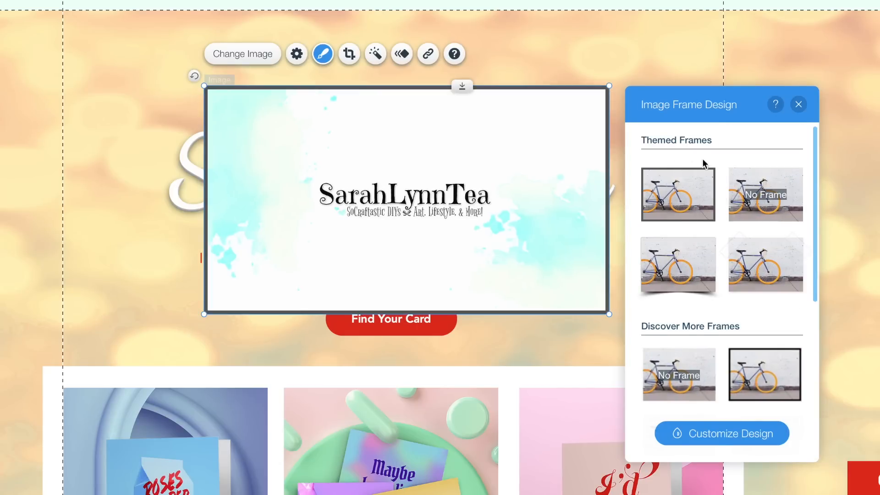
{"action": "scroll", "coordinate": [704, 163], "scroll_direction": "down", "scroll_amount": 1}
{"action": "left_click", "coordinate": [762, 159]}
{"action": "left_click", "coordinate": [798, 104]}
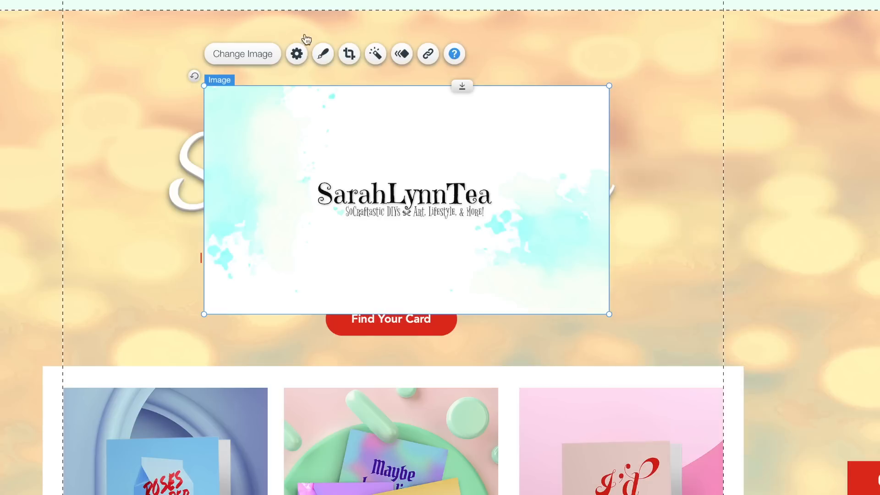
- Raise the banner image's colour saturation and sharpness, lower its temperature slightly in Photo Studio, and save the adjustments
{"action": "left_click", "coordinate": [258, 59]}
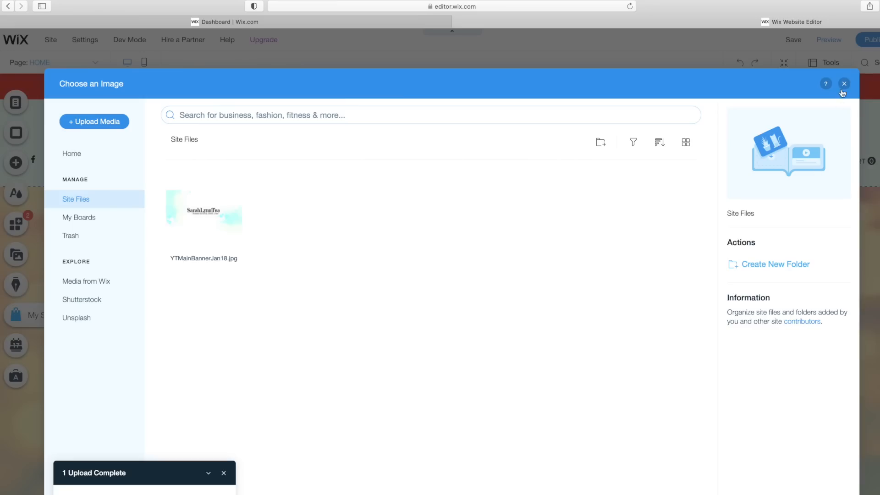
{"action": "left_click", "coordinate": [843, 86]}
{"action": "left_click", "coordinate": [378, 221]}
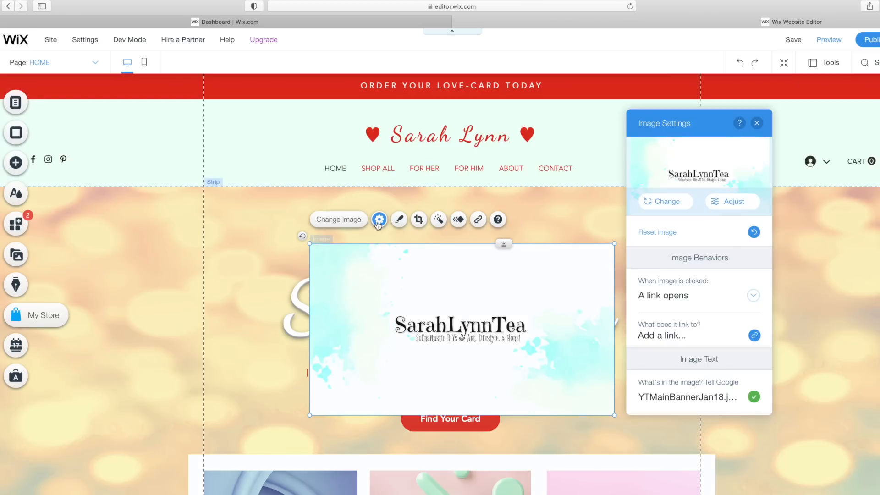
{"action": "left_click", "coordinate": [734, 203]}
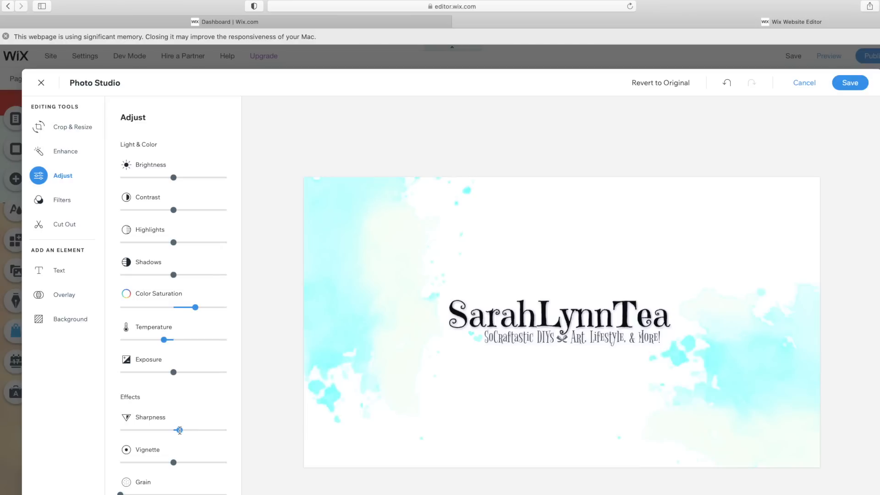
{"action": "left_click", "coordinate": [850, 83]}
- Move the site title and navigation menu below the header, shrink the banner image and place it centred in the header
{"action": "left_click_drag", "start_coordinate": [456, 155], "coordinate": [461, 252]}
{"action": "left_click_drag", "start_coordinate": [426, 182], "coordinate": [432, 221]}
{"action": "left_click", "coordinate": [460, 355]}
{"action": "left_click_drag", "start_coordinate": [614, 431], "coordinate": [481, 350]}
{"action": "left_click_drag", "start_coordinate": [387, 324], "coordinate": [448, 181]}
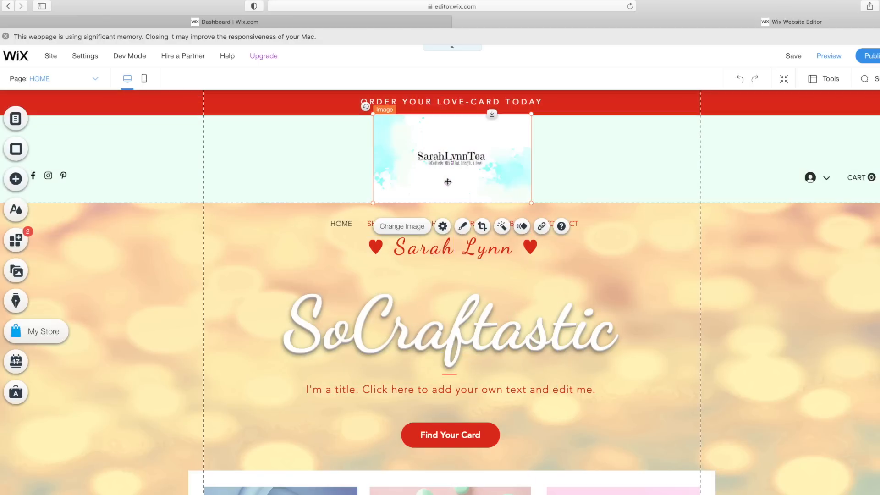
- Crop the banner image to span the header between the page guides, about 981 by 175 px
{"action": "left_click", "coordinate": [482, 226]}
{"action": "left_click_drag", "start_coordinate": [394, 183], "coordinate": [411, 188]}
{"action": "left_click_drag", "start_coordinate": [532, 119], "coordinate": [700, 122]}
{"action": "left_click_drag", "start_coordinate": [374, 117], "coordinate": [204, 109]}
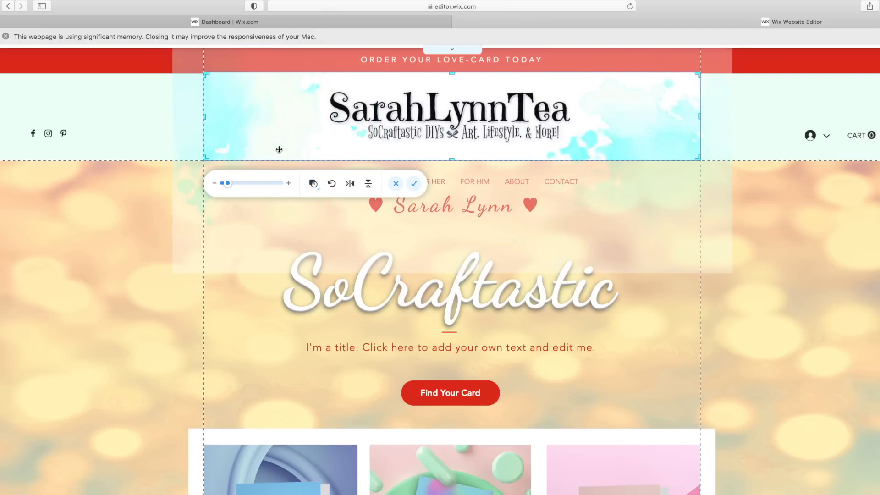
{"action": "left_click", "coordinate": [415, 184]}
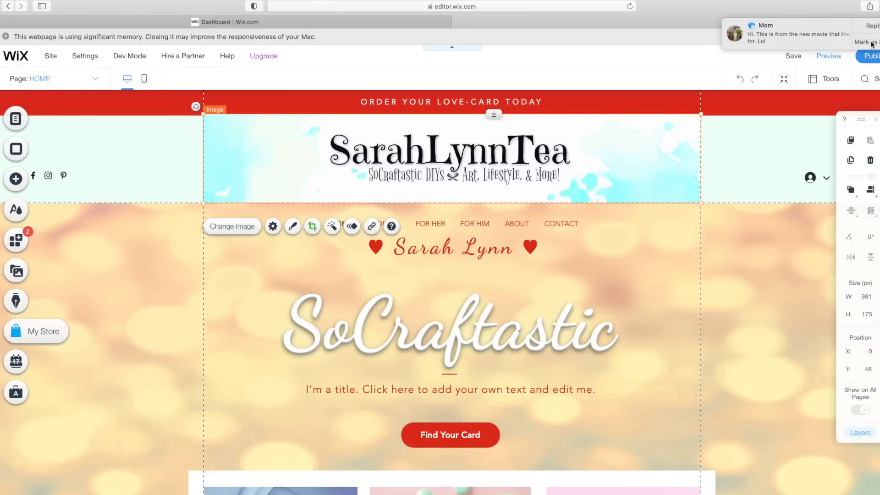
{"action": "left_click", "coordinate": [872, 45]}
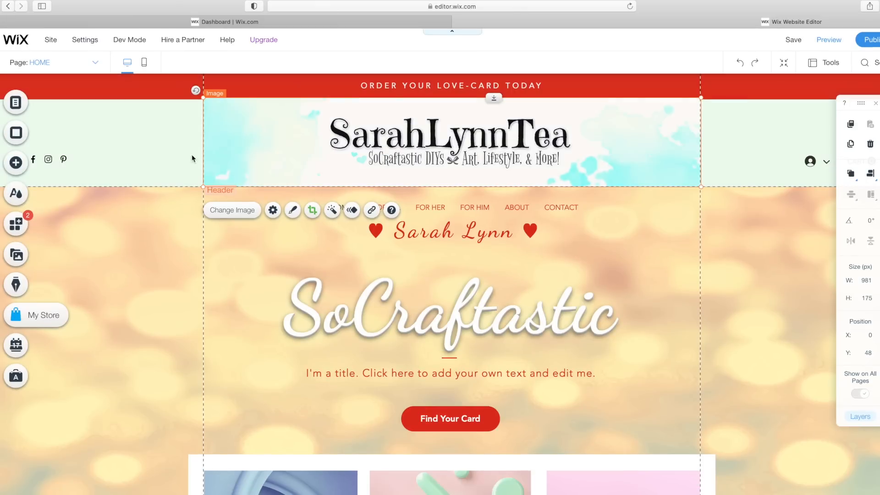
- Apply the Fade-In animation to the header's banner image
{"action": "left_click", "coordinate": [352, 226]}
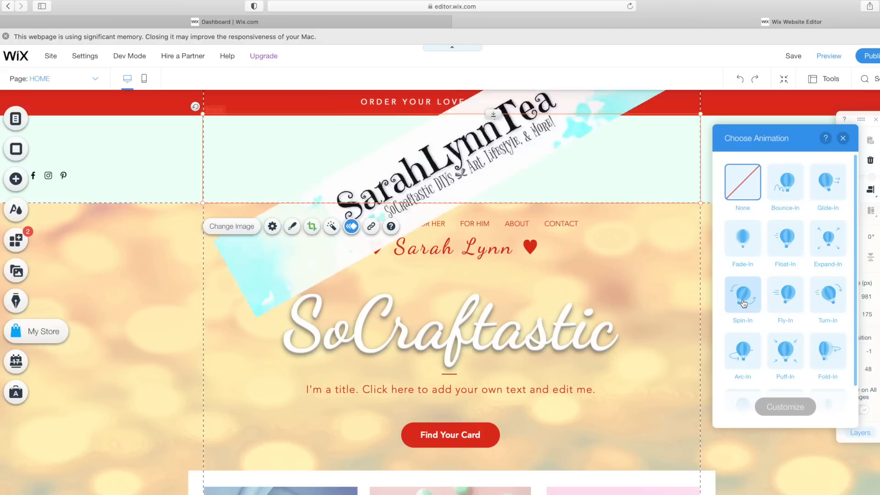
{"action": "left_click", "coordinate": [741, 246]}
{"action": "left_click", "coordinate": [843, 138]}
- Change the header background to a light grey-white paper texture
{"action": "left_click", "coordinate": [756, 158]}
{"action": "left_click", "coordinate": [246, 227]}
{"action": "left_click", "coordinate": [799, 269]}
{"action": "left_click", "coordinate": [860, 138]}
- Delete the old site title with its hearts and the SoCraftastic heading from the page
{"action": "left_click", "coordinate": [453, 248]}
{"action": "left_click", "coordinate": [870, 160]}
{"action": "left_click", "coordinate": [610, 280]}
{"action": "left_click", "coordinate": [451, 328]}
{"action": "left_click", "coordinate": [869, 160]}
- Position the horizontal menu directly below the header's banner image
{"action": "left_click_drag", "start_coordinate": [451, 223], "coordinate": [449, 216]}
{"action": "left_click", "coordinate": [5, 36]}
{"action": "left_click_drag", "start_coordinate": [232, 211], "coordinate": [214, 217]}
{"action": "left_click_drag", "start_coordinate": [672, 202], "coordinate": [688, 201]}
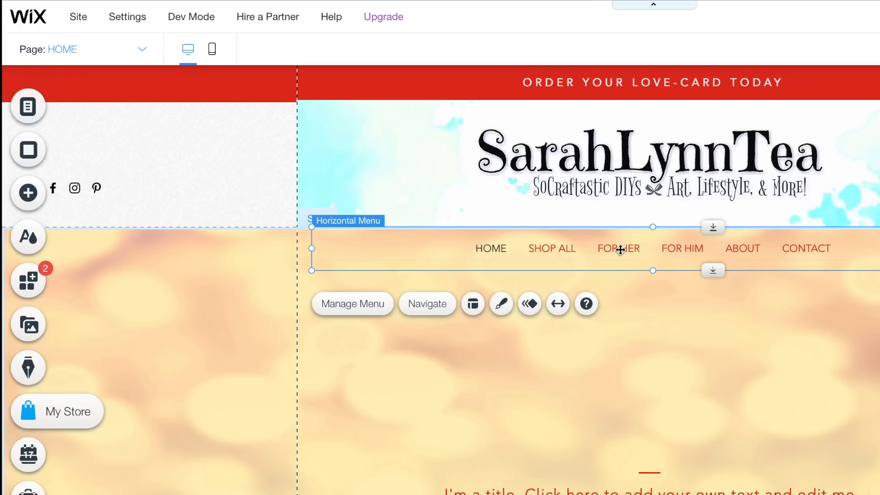
- Rename the FOR HER page in the site menu as ARTWORK
{"action": "double_click", "coordinate": [620, 249]}
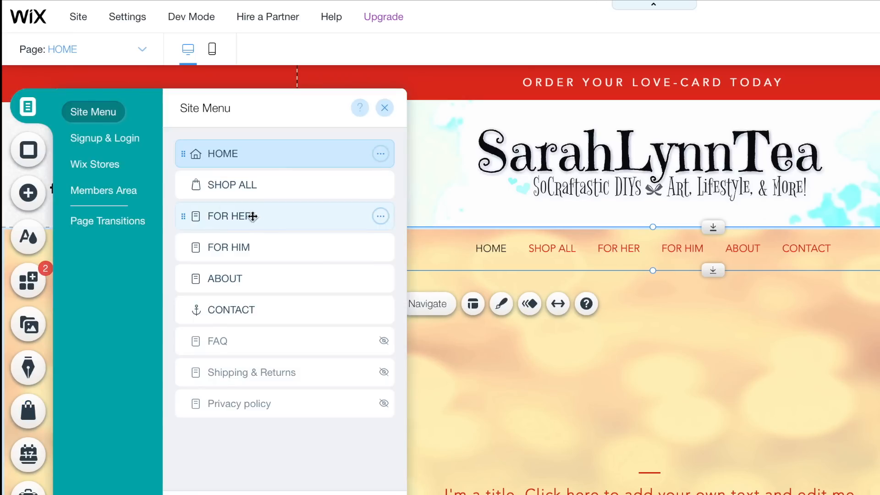
{"action": "double_click", "coordinate": [242, 216]}
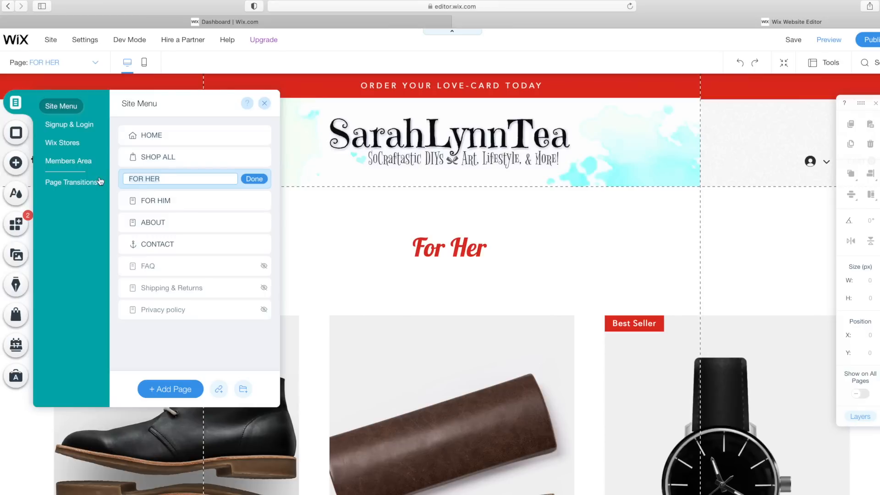
{"action": "left_click", "coordinate": [152, 136]}
- Rename the FOR HIM page in the site menu as DIY
{"action": "double_click", "coordinate": [178, 201]}
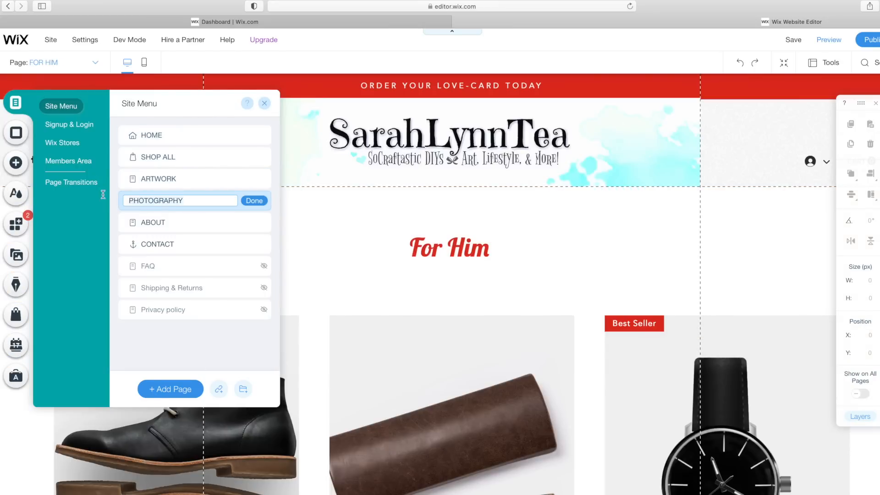
{"action": "type", "text": "CRAFTS"}
{"action": "key", "text": "BackSpace"}
{"action": "key", "text": "BackSpace"}
{"action": "key", "text": "BackSpace"}
{"action": "key", "text": "BackSpace"}
{"action": "key", "text": "BackSpace"}
{"action": "key", "text": "BackSpace"}
{"action": "type", "text": "DIY"}
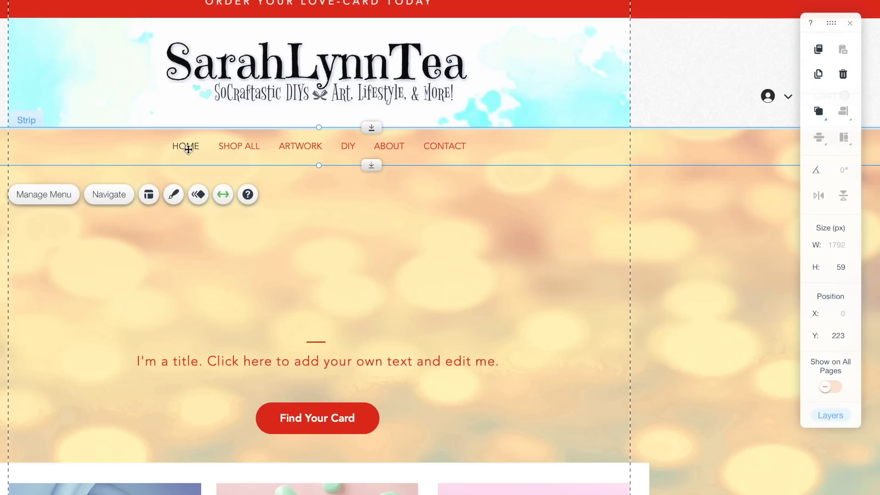
- Preview the preset designs for the horizontal menu, keep the current one and change its regular text colour to dark charcoal
{"action": "left_click", "coordinate": [173, 194]}
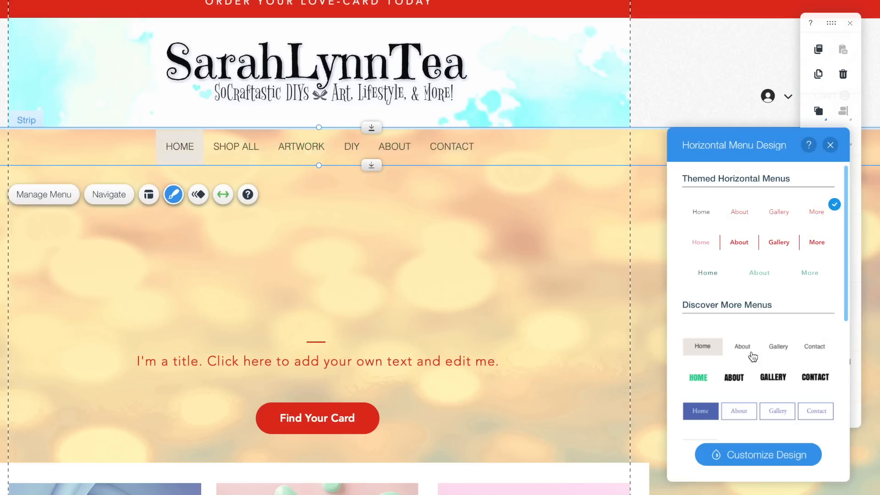
{"action": "scroll", "coordinate": [752, 357], "scroll_direction": "down", "scroll_amount": 5}
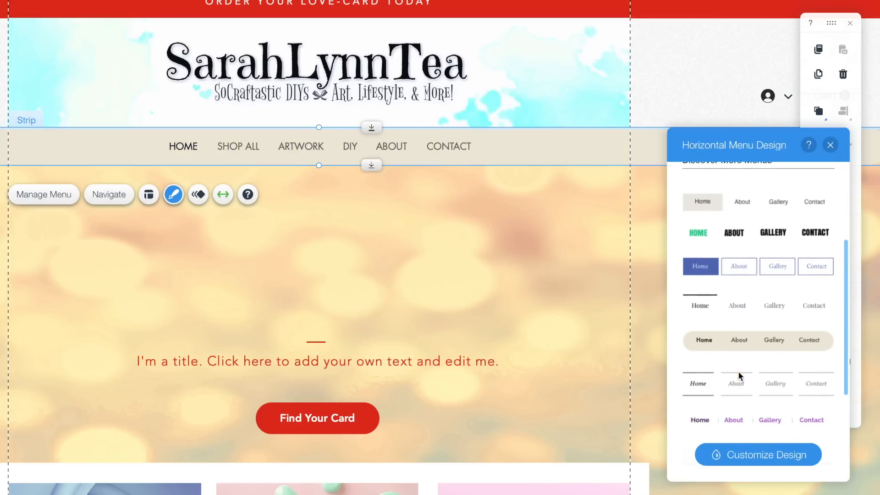
{"action": "scroll", "coordinate": [736, 378], "scroll_direction": "down", "scroll_amount": 4}
{"action": "scroll", "coordinate": [771, 221], "scroll_direction": "up", "scroll_amount": 10}
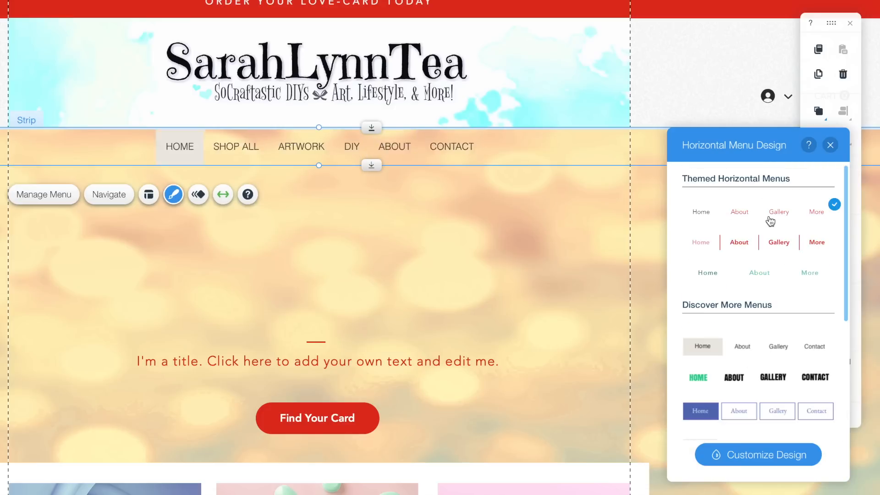
{"action": "left_click", "coordinate": [770, 222]}
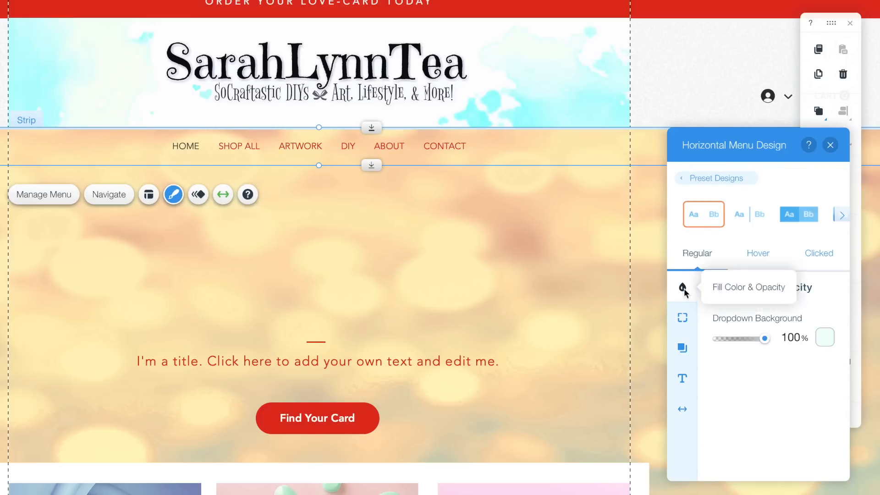
{"action": "left_click", "coordinate": [825, 337]}
{"action": "left_click", "coordinate": [682, 378]}
{"action": "left_click", "coordinate": [825, 319]}
{"action": "left_click", "coordinate": [725, 301]}
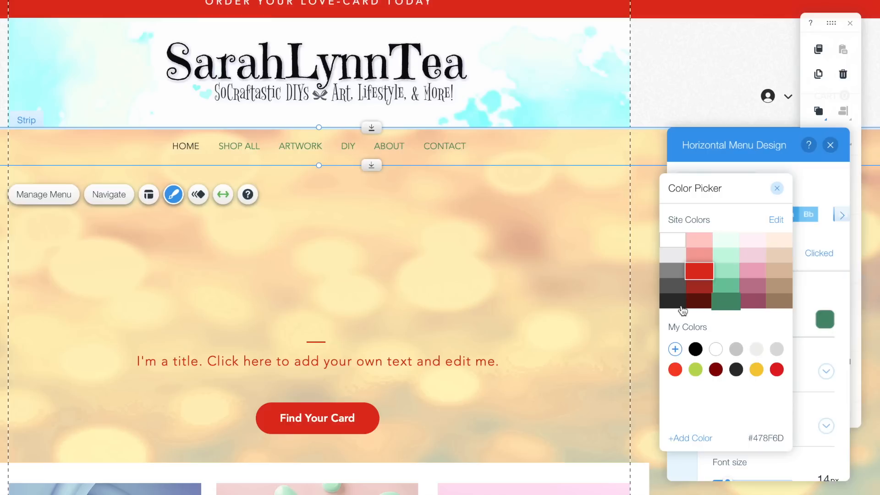
{"action": "left_click", "coordinate": [777, 188]}
- Try green #71C79F for the horizontal menu's hover text and set the hover colour to white
{"action": "left_click", "coordinate": [758, 254]}
{"action": "left_click", "coordinate": [824, 320]}
{"action": "left_click", "coordinate": [729, 290]}
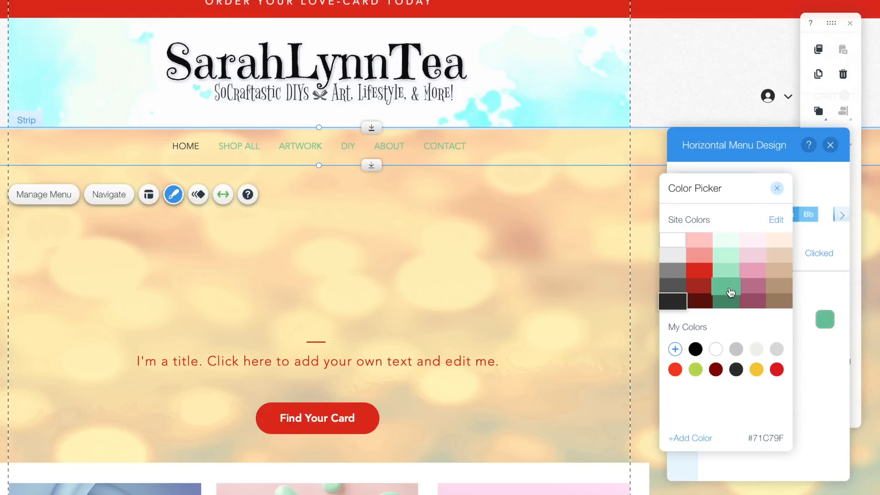
{"action": "left_click", "coordinate": [675, 246]}
{"action": "left_click", "coordinate": [776, 188]}
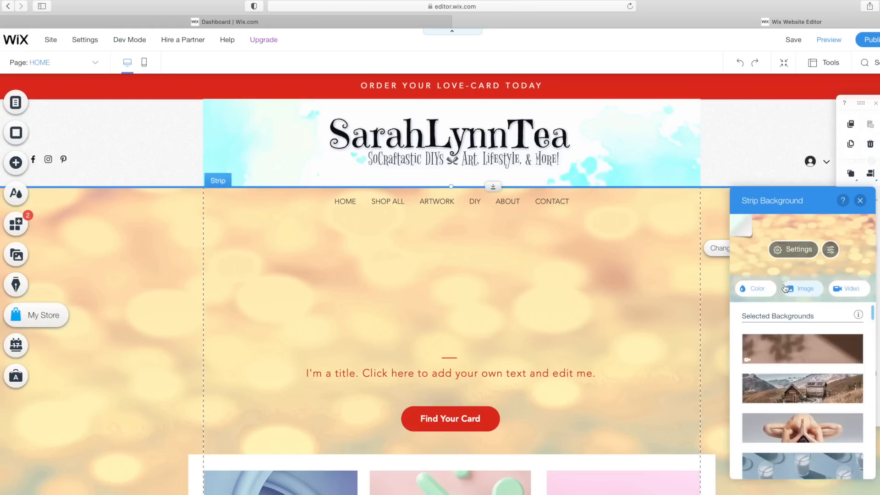
- Replace the home page strip's background image with a solid light aqua colour
{"action": "left_click", "coordinate": [754, 289]}
{"action": "left_click", "coordinate": [815, 387]}
{"action": "left_click", "coordinate": [774, 433]}
- Set the horizontal menu's font to Chelsea Market at 18 px and its clicked-item text colour to dark purple-blue
{"action": "left_click", "coordinate": [856, 389]}
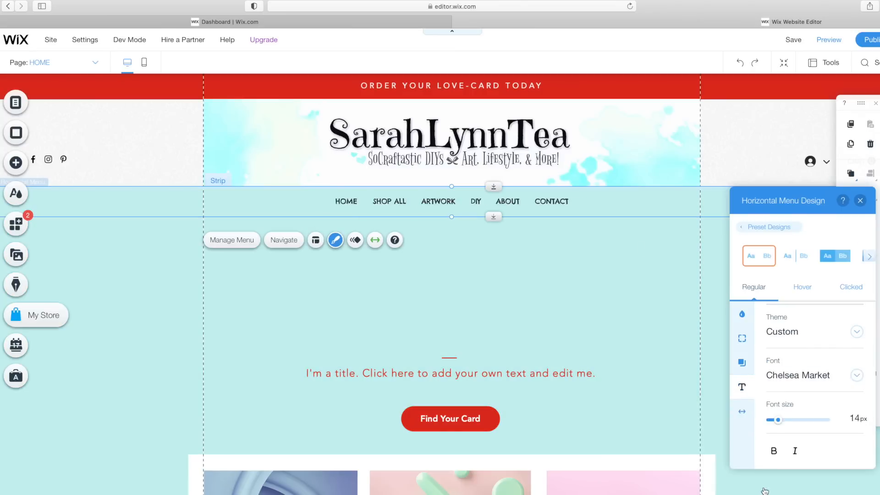
{"action": "left_click_drag", "start_coordinate": [773, 419], "coordinate": [776, 419]}
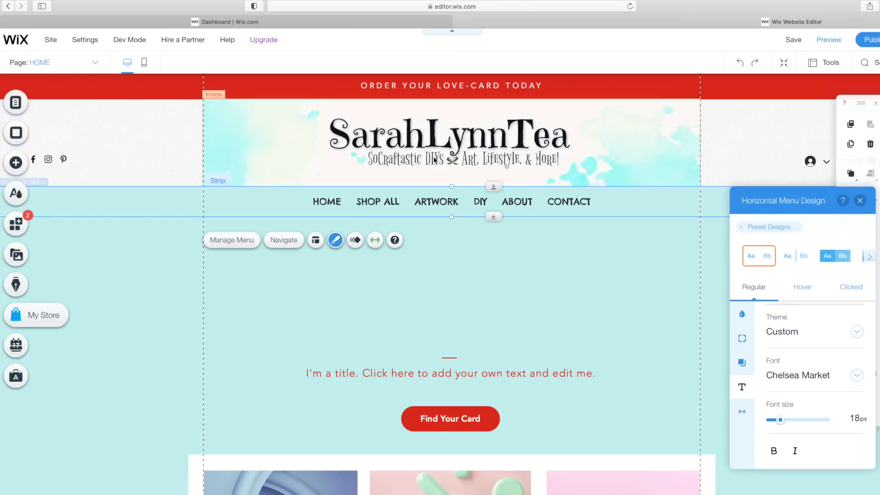
{"action": "left_click", "coordinate": [742, 363]}
{"action": "scroll", "coordinate": [785, 391], "scroll_direction": "down", "scroll_amount": 3}
{"action": "left_click_drag", "start_coordinate": [770, 370], "coordinate": [756, 370]}
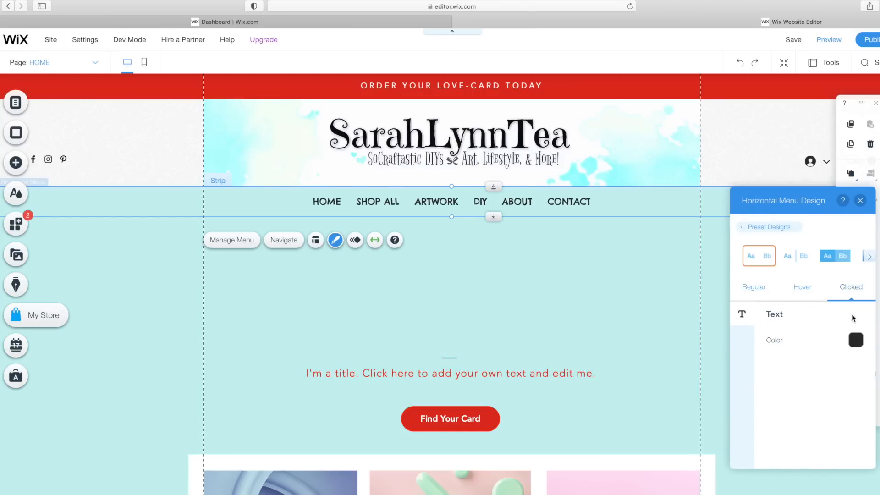
{"action": "left_click", "coordinate": [855, 339]}
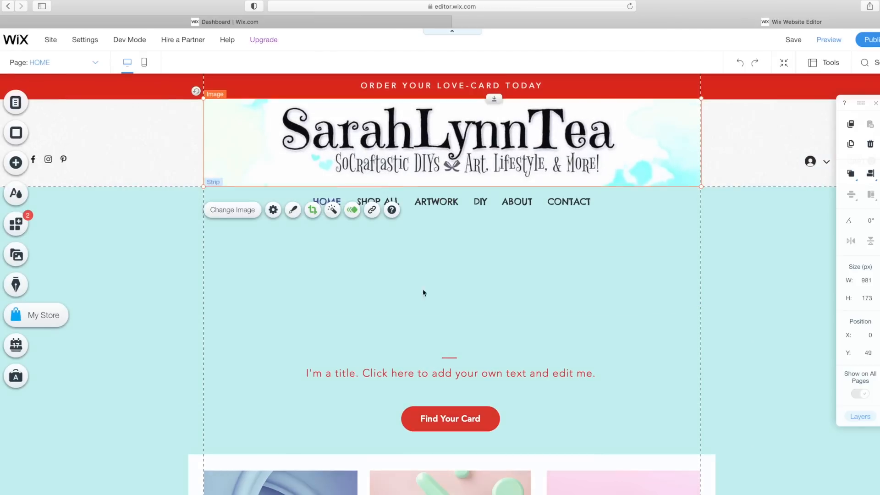
- Change the strip's subtitle to "CHECK OUT THESE NEW HANDMADE ART PIECES BY ME!" in a decorative dark grey serif font
{"action": "double_click", "coordinate": [552, 374]}
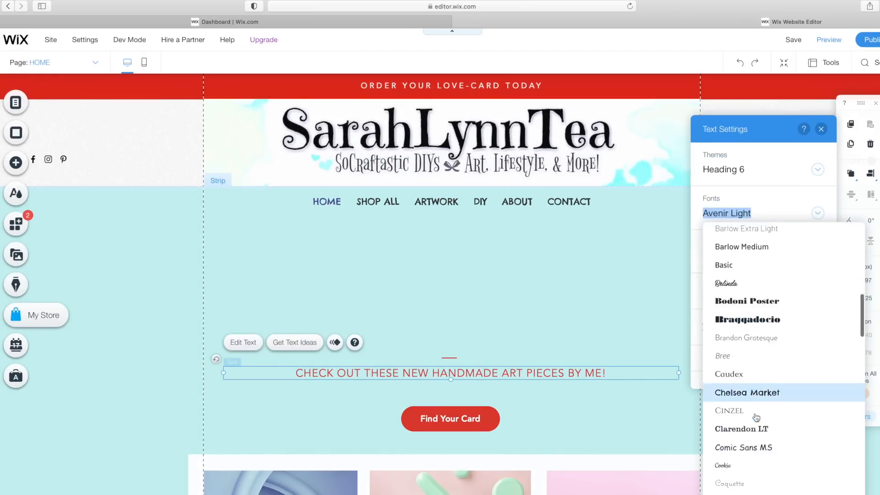
{"action": "left_click", "coordinate": [775, 291]}
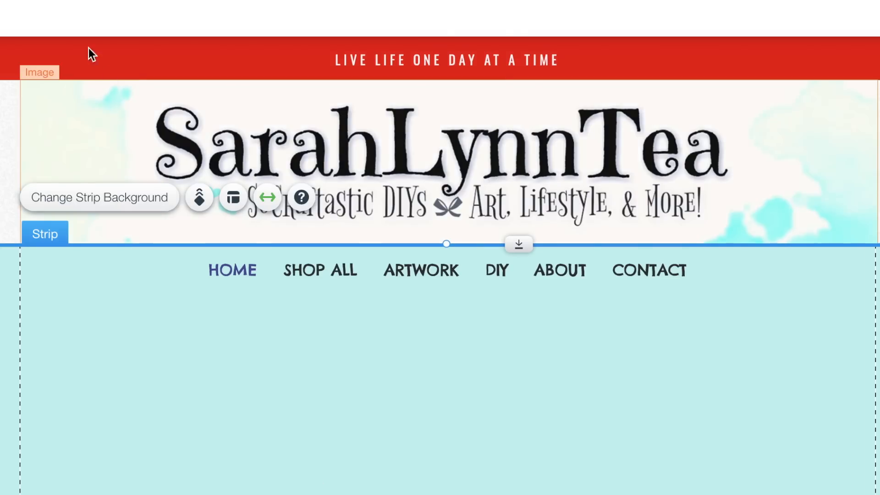
- Set the red top slideshow's time between slides to 5.4 seconds
{"action": "left_click", "coordinate": [82, 131]}
{"action": "left_click", "coordinate": [340, 125]}
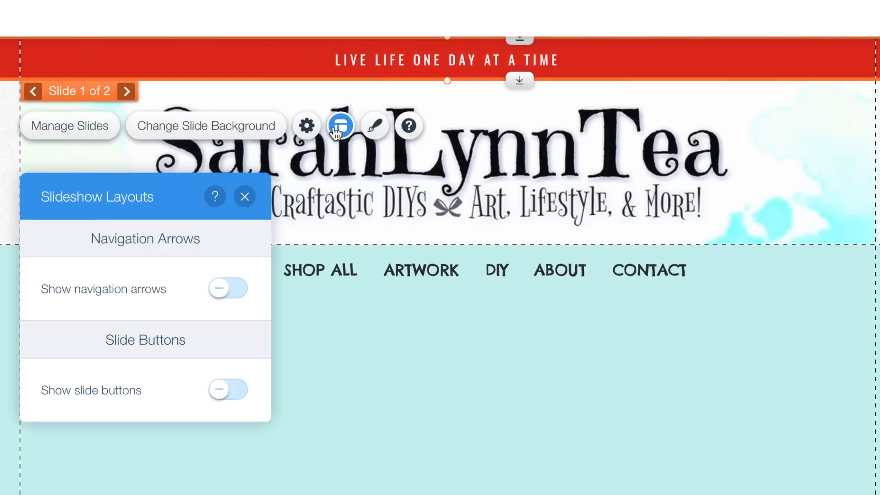
{"action": "left_click", "coordinate": [306, 125]}
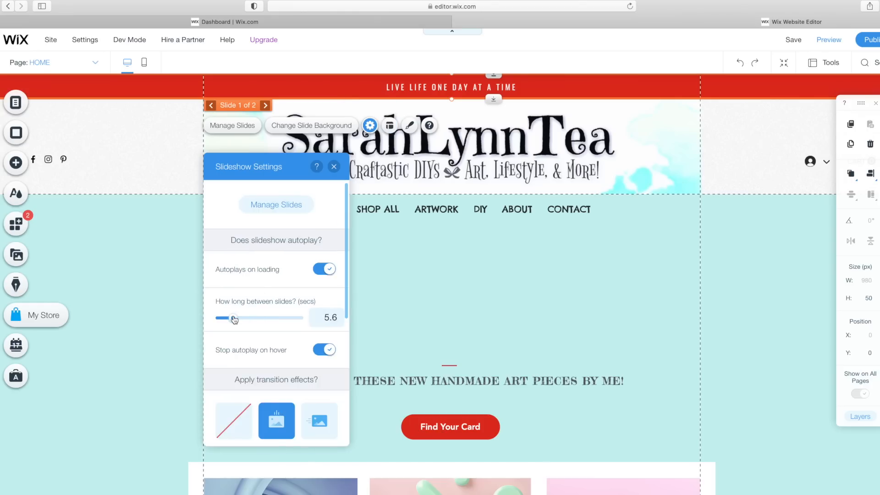
{"action": "scroll", "coordinate": [234, 320], "scroll_direction": "down", "scroll_amount": 5}
{"action": "scroll", "coordinate": [291, 189], "scroll_direction": "up", "scroll_amount": 5}
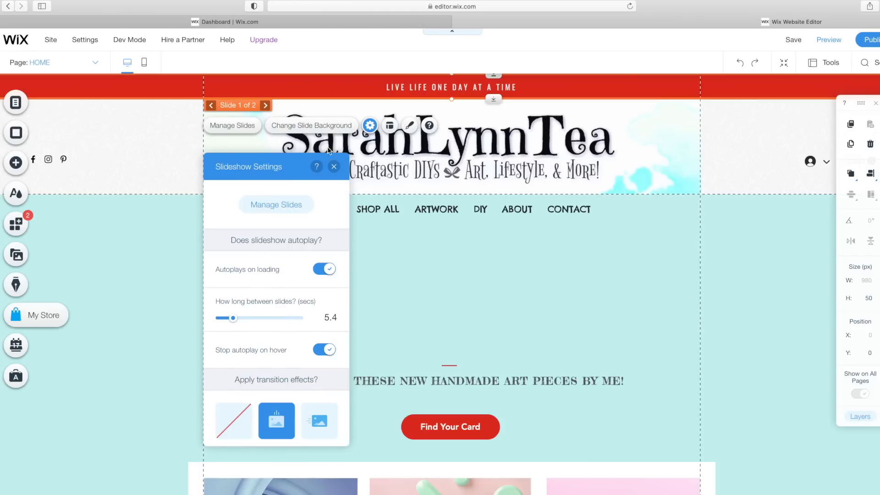
- Change the slideshow's first slide background to the custom muted teal colour #71A8AB
{"action": "left_click", "coordinate": [311, 125]}
{"action": "left_click", "coordinate": [227, 254]}
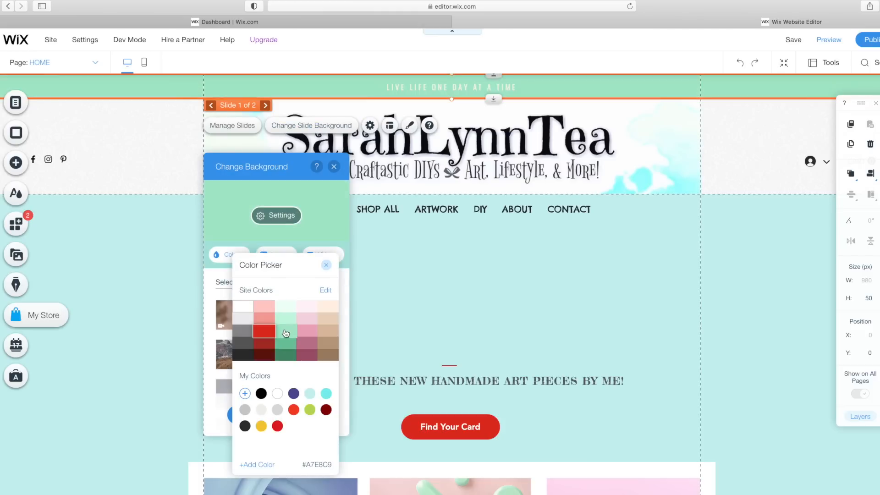
{"action": "left_click", "coordinate": [256, 465]}
{"action": "left_click", "coordinate": [311, 376]}
{"action": "left_click", "coordinate": [310, 334]}
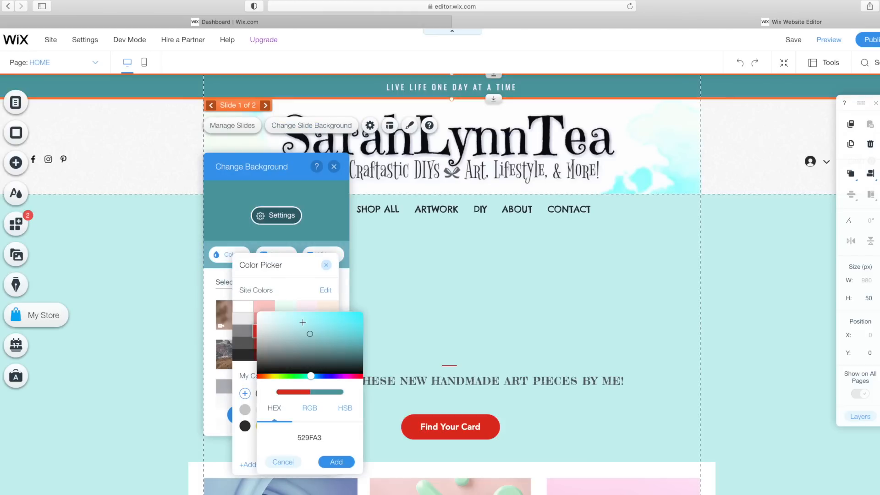
{"action": "left_click", "coordinate": [316, 376]}
{"action": "left_click", "coordinate": [313, 353]}
{"action": "left_click", "coordinate": [300, 337]}
{"action": "left_click", "coordinate": [292, 331]}
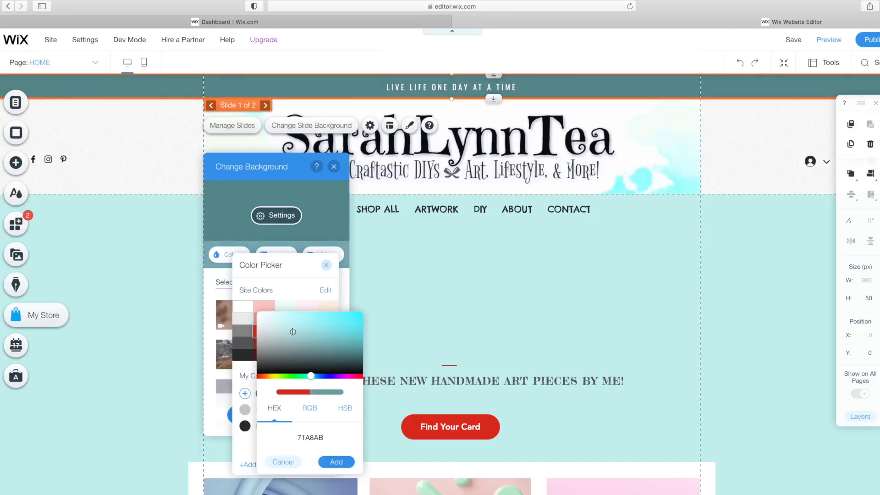
{"action": "left_click", "coordinate": [336, 461]}
{"action": "left_click", "coordinate": [327, 265]}
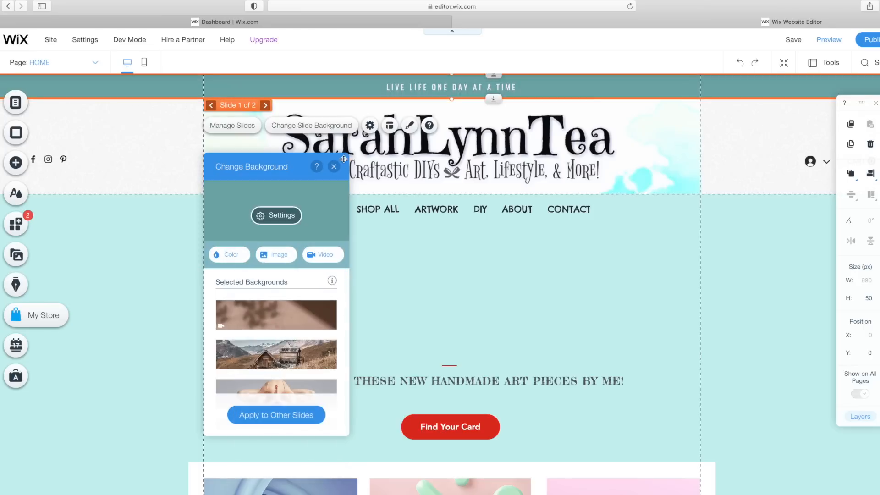
- Apply the teal background to the slideshow's other slide and preview the site
{"action": "left_click", "coordinate": [276, 415]}
{"action": "left_click", "coordinate": [328, 203]}
{"action": "left_click", "coordinate": [334, 166]}
{"action": "left_click", "coordinate": [824, 40]}
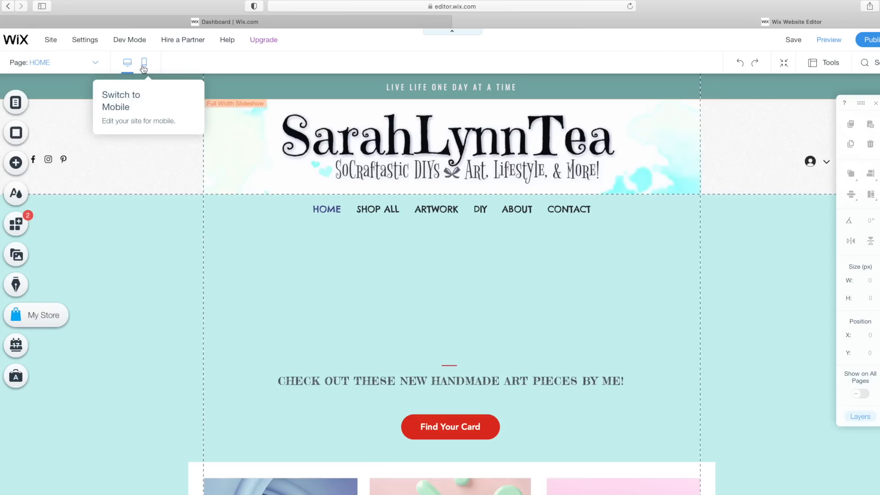
- In the mobile view, move the social bar to the header's lower-left corner at X 10, Y 173
{"action": "left_click", "coordinate": [460, 147]}
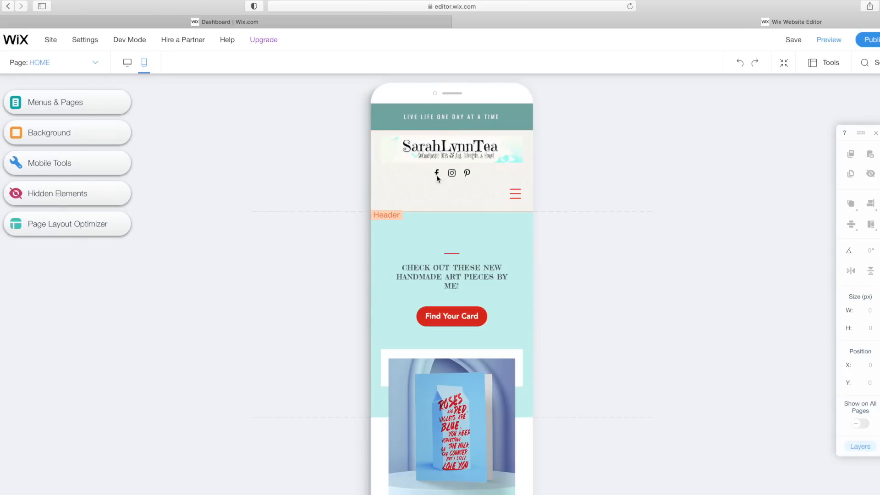
{"action": "left_click_drag", "start_coordinate": [451, 176], "coordinate": [480, 208]}
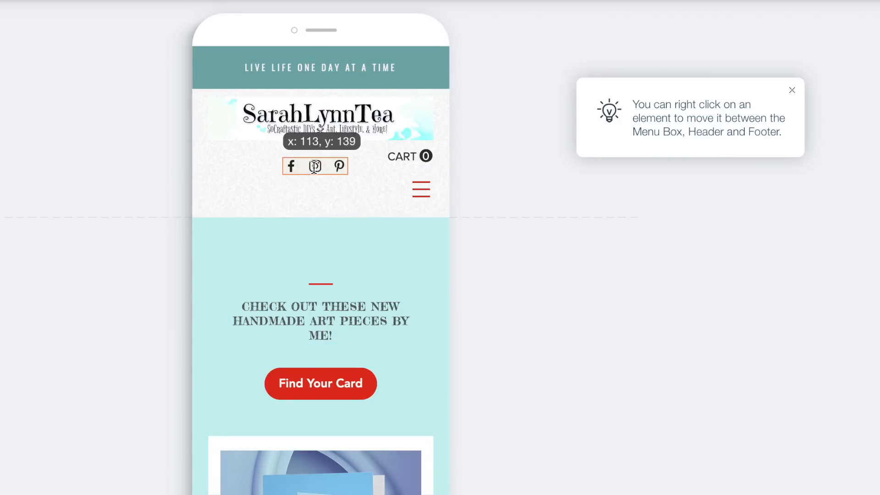
{"action": "left_click_drag", "start_coordinate": [409, 198], "coordinate": [409, 199]}
{"action": "left_click_drag", "start_coordinate": [241, 197], "coordinate": [220, 261]}
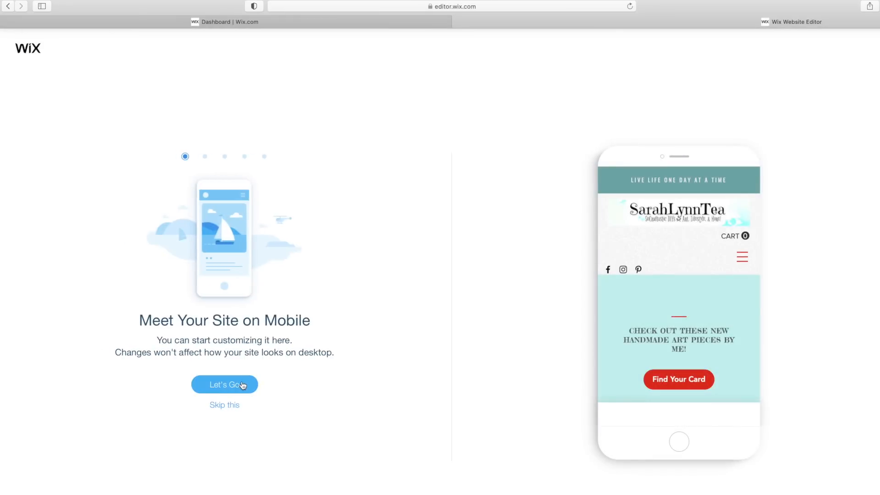
- Start the mobile site setup, try the Disappears and Fades out header scroll options, and choose Fixed
{"action": "left_click", "coordinate": [224, 391]}
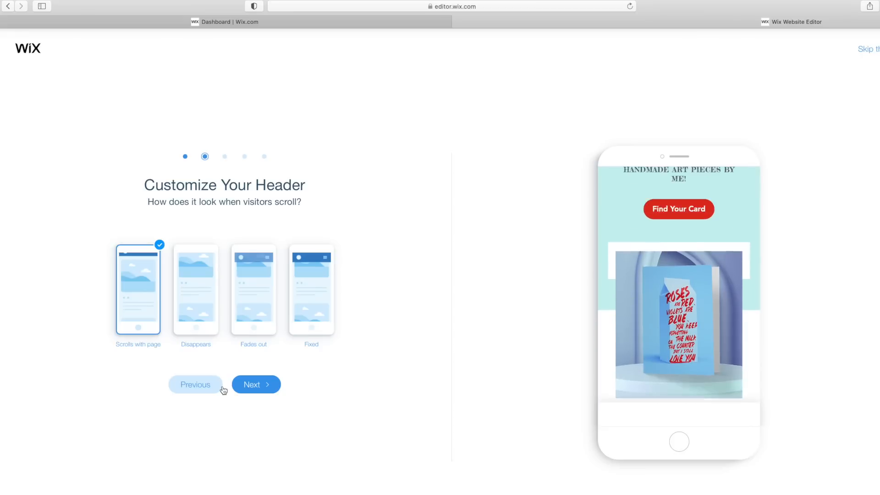
{"action": "left_click", "coordinate": [202, 330]}
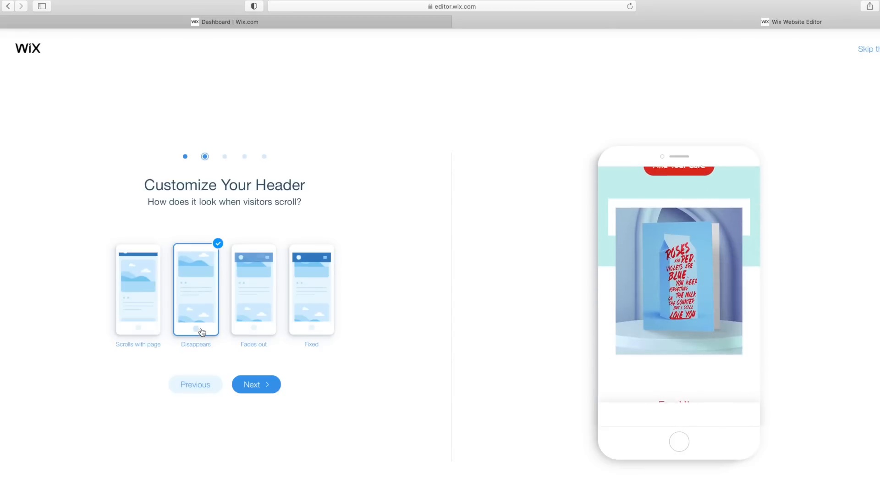
{"action": "left_click", "coordinate": [246, 321]}
{"action": "left_click", "coordinate": [318, 315]}
{"action": "left_click", "coordinate": [256, 388]}
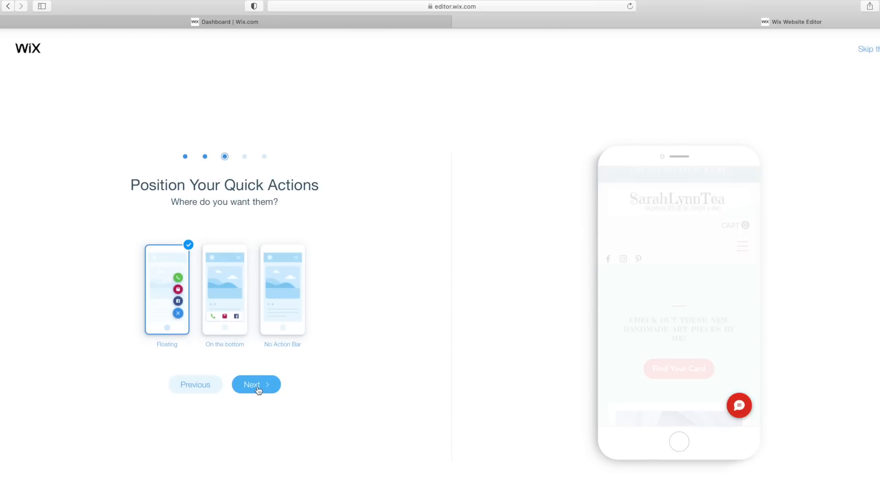
- Choose No Action Bar for quick actions, keep the Back to Top button, and finish the mobile setup
{"action": "left_click", "coordinate": [226, 316]}
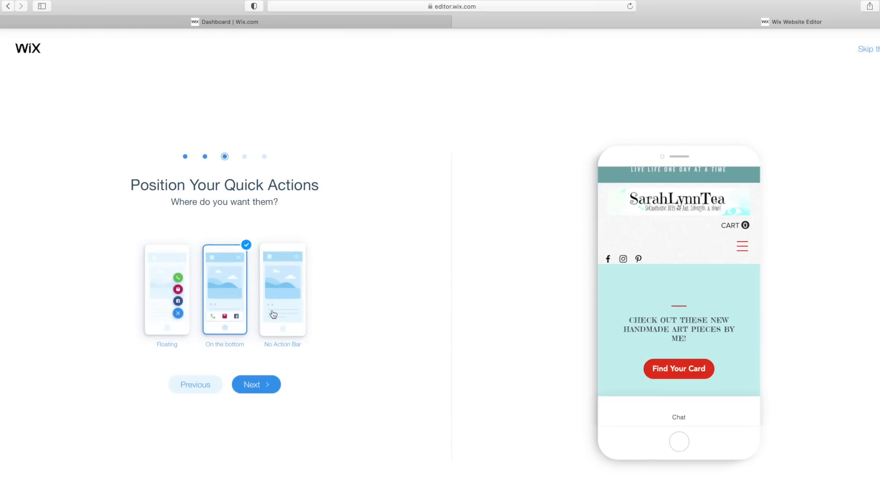
{"action": "left_click", "coordinate": [283, 293]}
{"action": "left_click", "coordinate": [251, 389]}
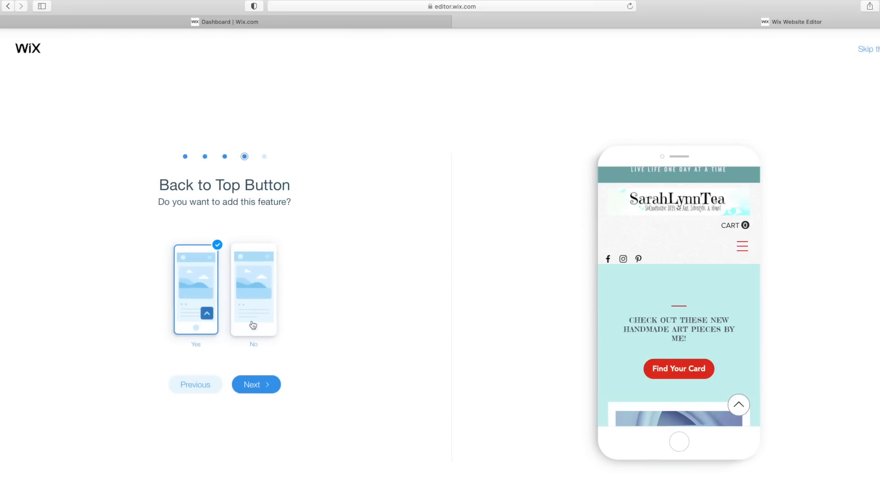
{"action": "left_click", "coordinate": [251, 383]}
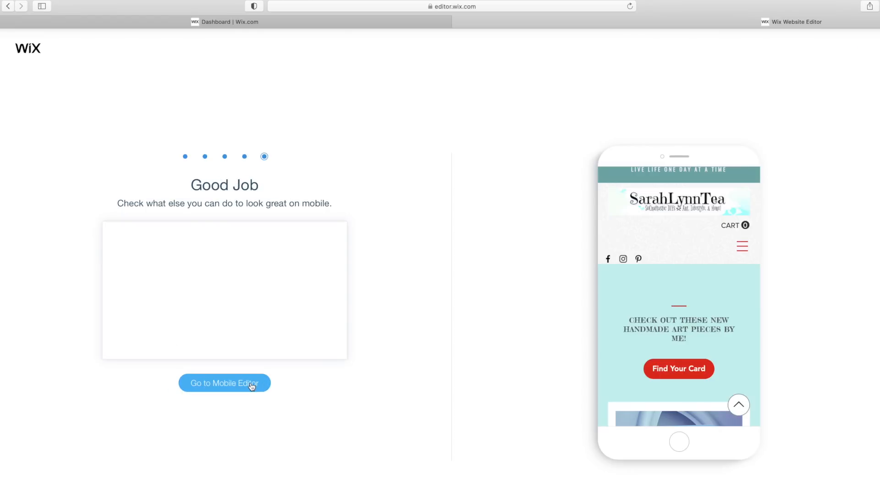
{"action": "left_click", "coordinate": [235, 390]}
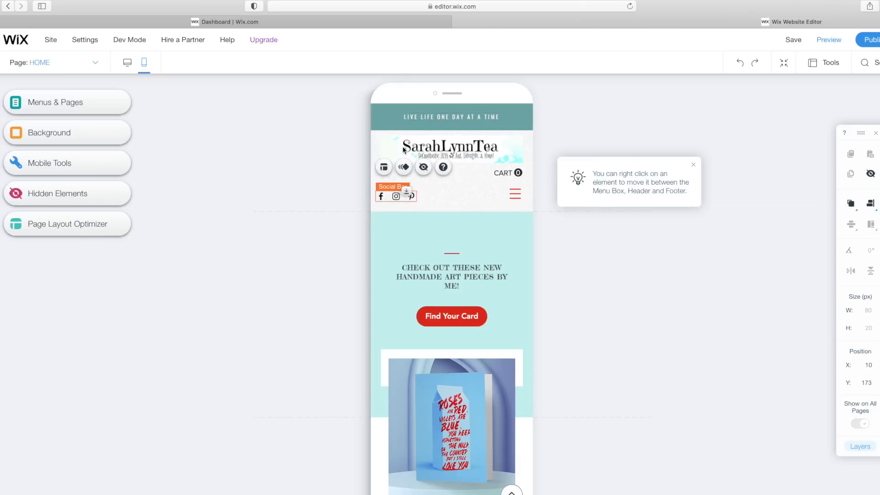
- Enlarge the SarahLynnTea banner image in the mobile header to span the full screen width
{"action": "left_click", "coordinate": [403, 148]}
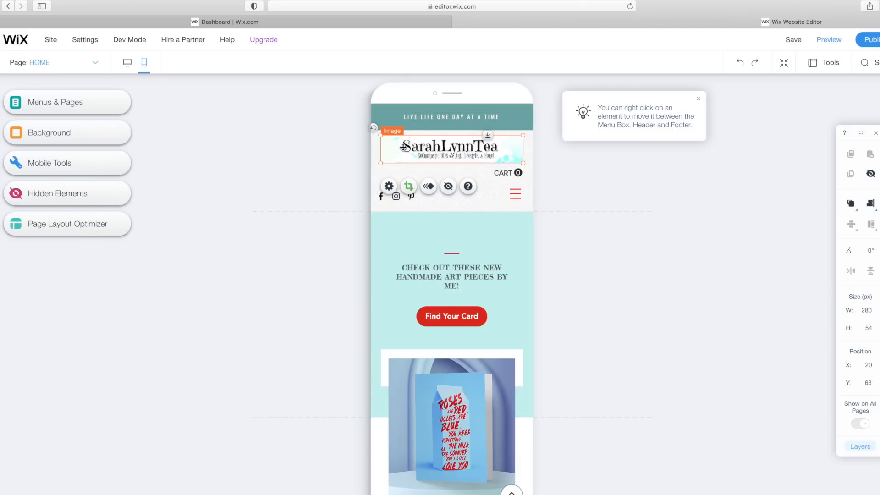
{"action": "left_click_drag", "start_coordinate": [380, 163], "coordinate": [371, 162]}
{"action": "left_click_drag", "start_coordinate": [511, 163], "coordinate": [542, 169]}
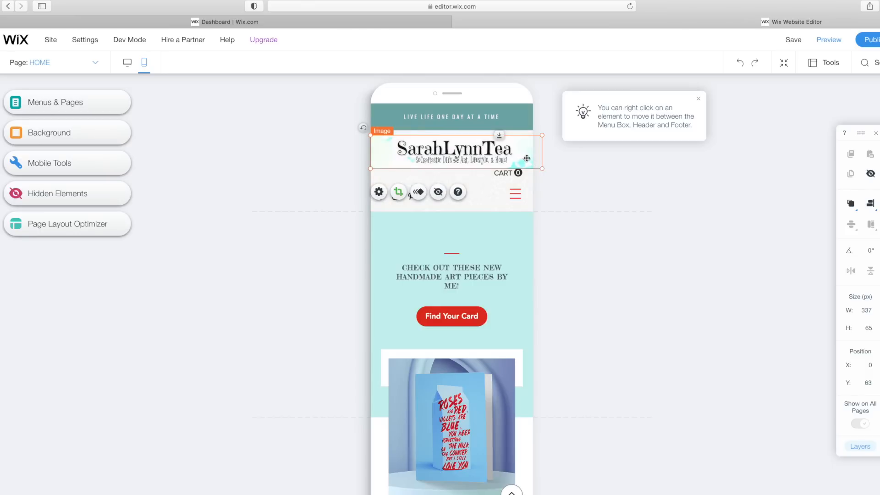
{"action": "left_click_drag", "start_coordinate": [489, 150], "coordinate": [485, 150]}
{"action": "left_click_drag", "start_coordinate": [540, 134], "coordinate": [545, 134]}
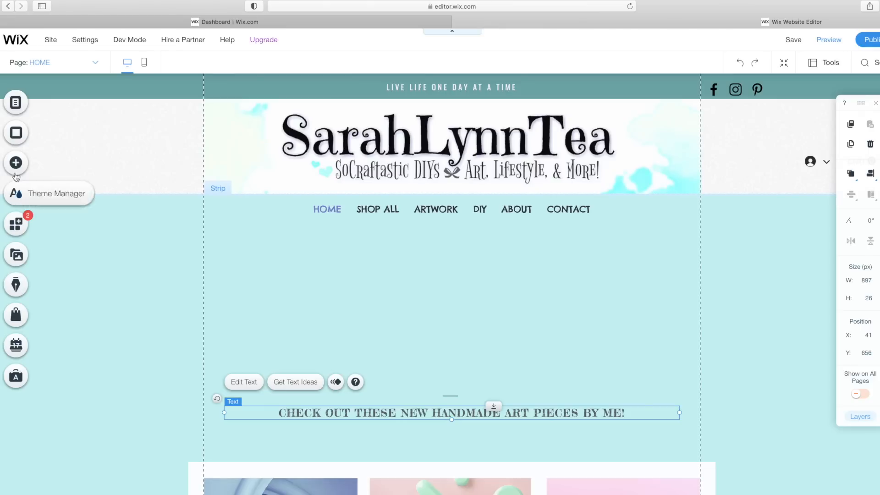
- Add an embedded YouTube single video player to the desktop home page
{"action": "left_click", "coordinate": [15, 164]}
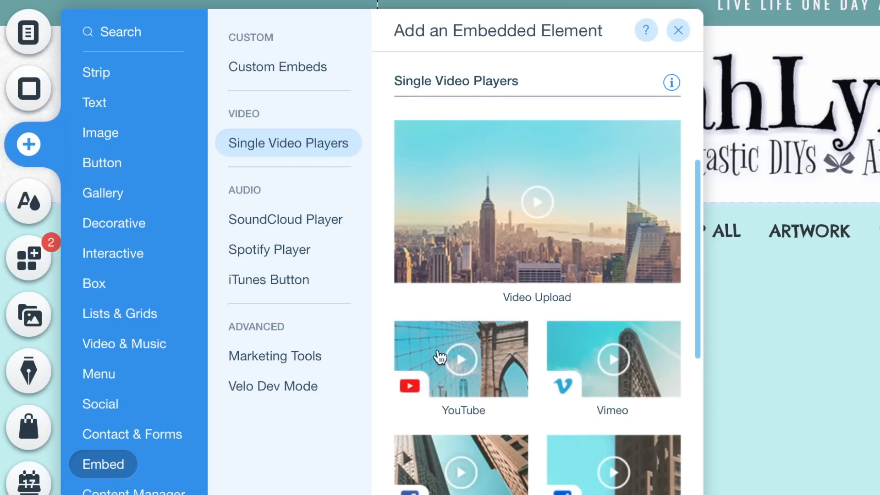
{"action": "left_click", "coordinate": [439, 357]}
{"action": "left_click", "coordinate": [678, 30]}
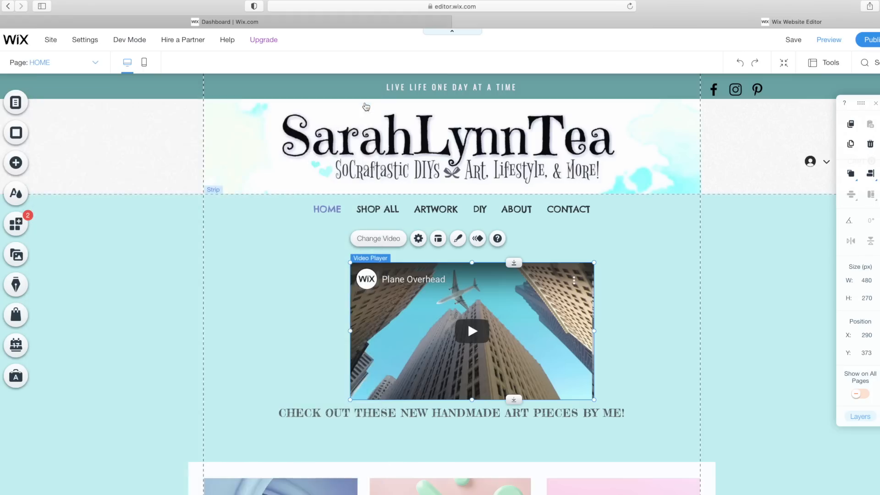
{"action": "left_click", "coordinate": [368, 239]}
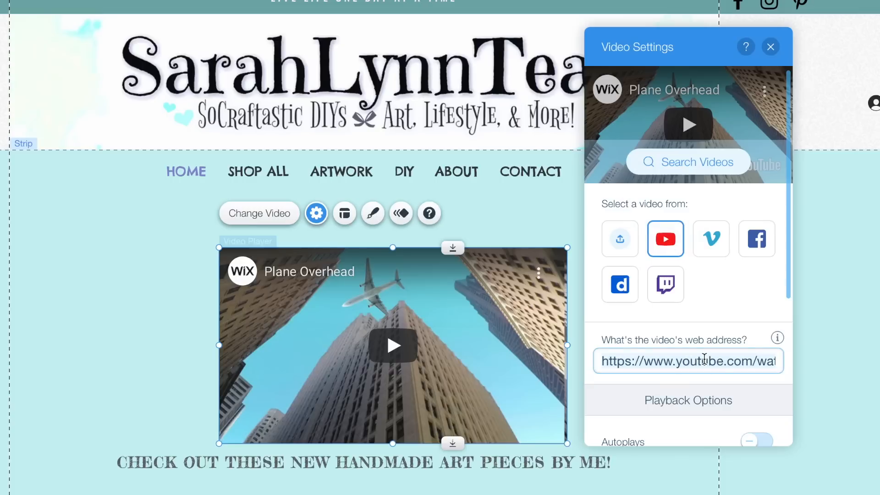
{"action": "key", "text": "ctrl+a"}
{"action": "type", "text": "https://www.youtube.com/watch?v=zeq9IpazvRw"}
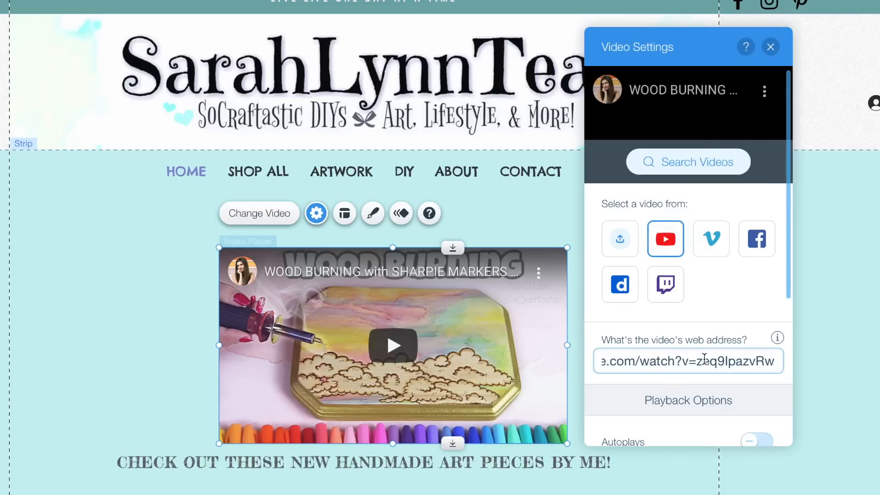
{"action": "scroll", "coordinate": [704, 352], "scroll_direction": "down", "scroll_amount": 5}
{"action": "scroll", "coordinate": [704, 353], "scroll_direction": "up", "scroll_amount": 5}
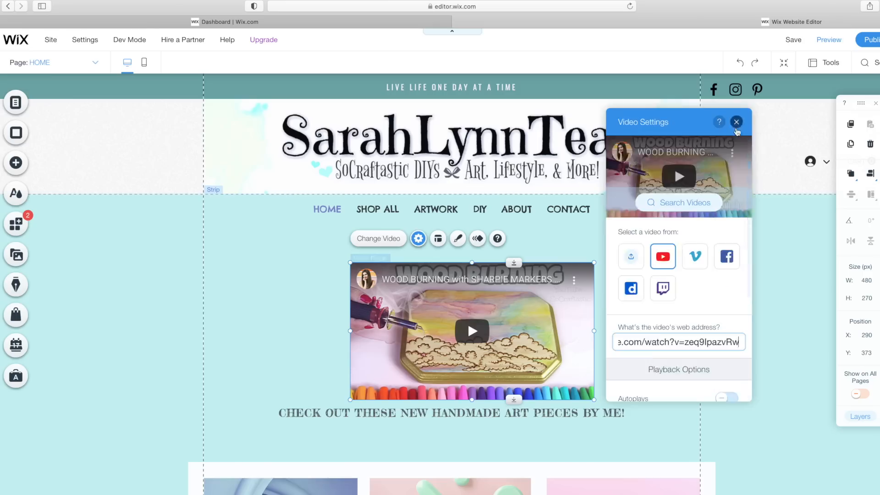
{"action": "left_click", "coordinate": [771, 46]}
- Enlarge the video player and centre it in the strip between the menu and the subtitle text
{"action": "left_click_drag", "start_coordinate": [392, 345], "coordinate": [362, 312]}
{"action": "left_click_drag", "start_coordinate": [534, 409], "coordinate": [568, 429]}
{"action": "left_click_drag", "start_coordinate": [380, 322], "coordinate": [368, 322]}
{"action": "left_click", "coordinate": [362, 437]}
- Duplicate the divider line under the video and place the copy between the menu and the video
{"action": "right_click", "coordinate": [393, 396]}
{"action": "left_click", "coordinate": [422, 169]}
{"action": "left_click_drag", "start_coordinate": [440, 405], "coordinate": [424, 228]}
{"action": "left_click", "coordinate": [286, 340]}
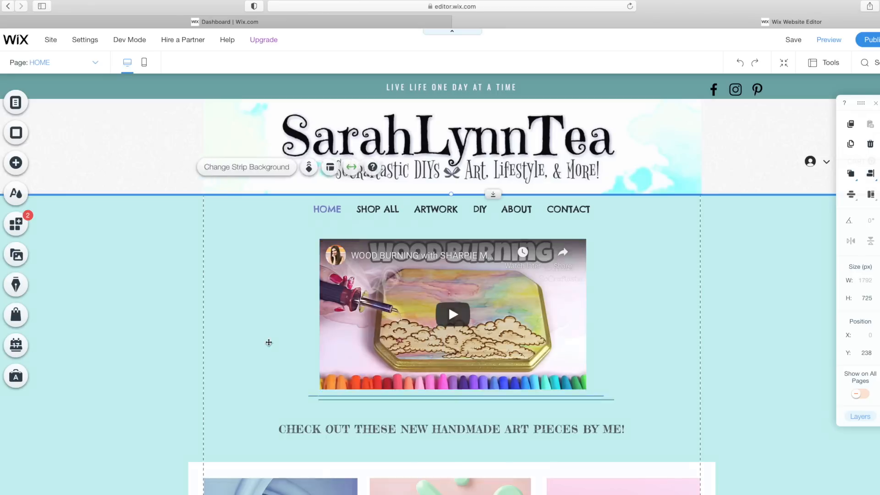
- Change the strip's subtitle text to "CHECK OUT MY YOUTUBE CHANNEL"
{"action": "left_click", "coordinate": [628, 430]}
{"action": "double_click", "coordinate": [628, 429]}
{"action": "left_click_drag", "start_coordinate": [628, 430], "coordinate": [355, 429]}
{"action": "type", "text": "T"}
- Add a YouTube Subscribe button from the social tools beside the subtitle below the video
{"action": "left_click", "coordinate": [15, 162]}
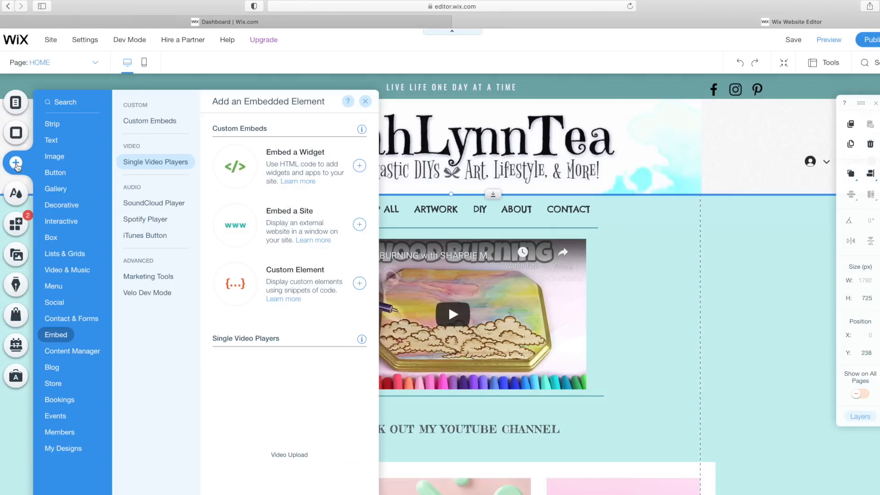
{"action": "left_click", "coordinate": [55, 303]}
{"action": "left_click", "coordinate": [138, 244]}
{"action": "left_click_drag", "start_coordinate": [448, 177], "coordinate": [517, 356]}
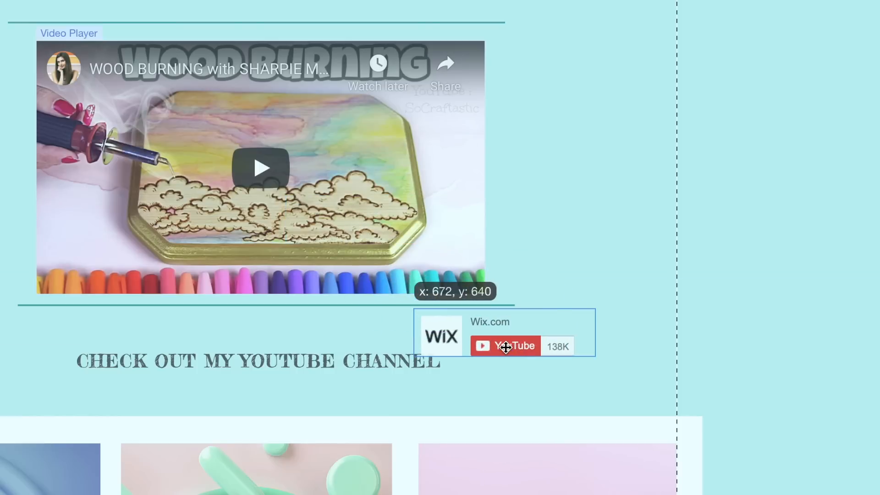
- Link the subscribe button to the SoCraftastic YouTube channel and line up the subtitle text beside it
{"action": "left_click", "coordinate": [493, 280]}
{"action": "left_click", "coordinate": [695, 414]}
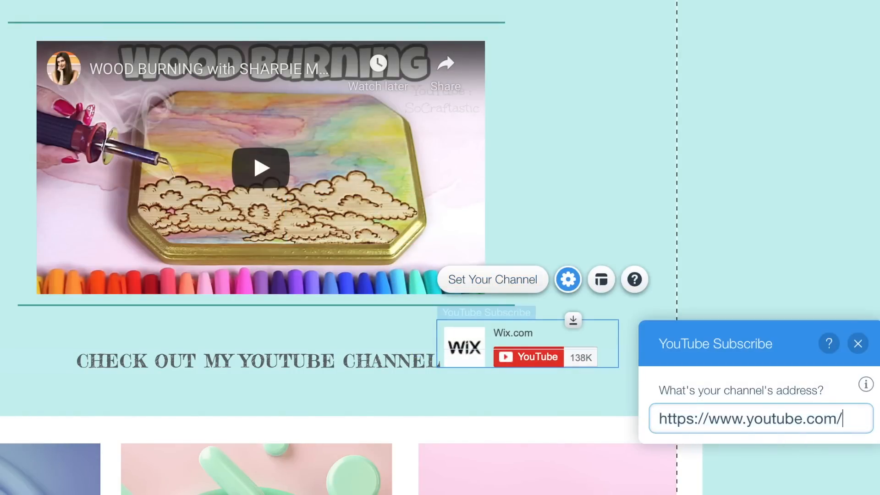
{"action": "key", "text": "Return"}
{"action": "left_click", "coordinate": [858, 345]}
{"action": "left_click_drag", "start_coordinate": [461, 429], "coordinate": [428, 413]}
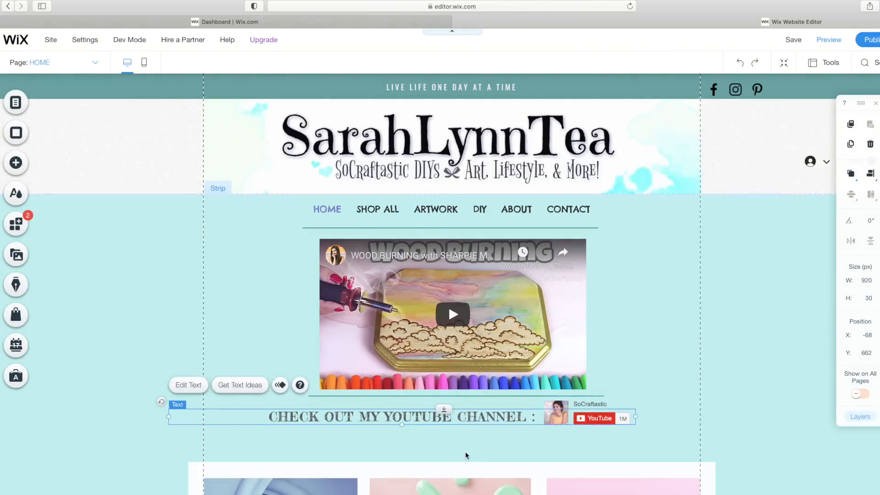
- Try a copy of the divider line below the YouTube channel text and delete it
{"action": "right_click", "coordinate": [446, 396]}
{"action": "left_click", "coordinate": [476, 171]}
{"action": "left_click_drag", "start_coordinate": [451, 406], "coordinate": [448, 441]}
{"action": "left_click", "coordinate": [627, 330]}
{"action": "left_click", "coordinate": [472, 441]}
{"action": "left_click", "coordinate": [869, 144]}
- Browse the addable images, buttons and decorative elements, including the vector art icon library
{"action": "left_click", "coordinate": [16, 162]}
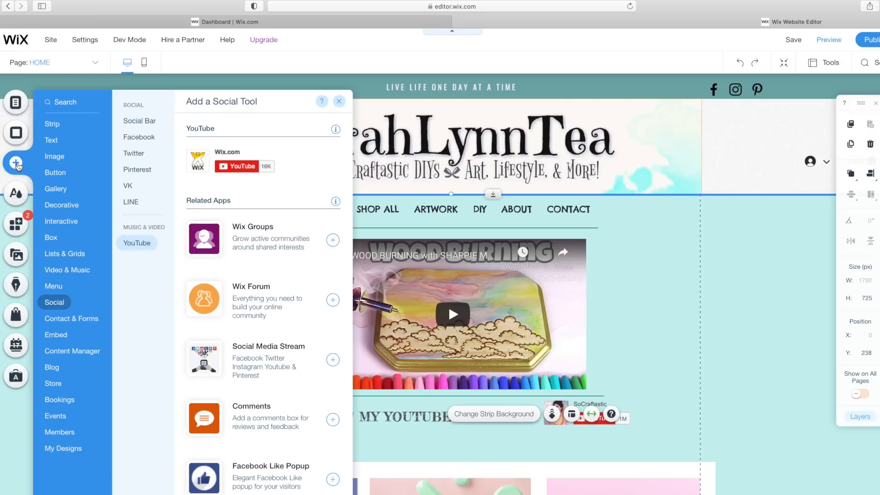
{"action": "mouse_move", "coordinate": [59, 157]}
{"action": "left_click", "coordinate": [151, 121]}
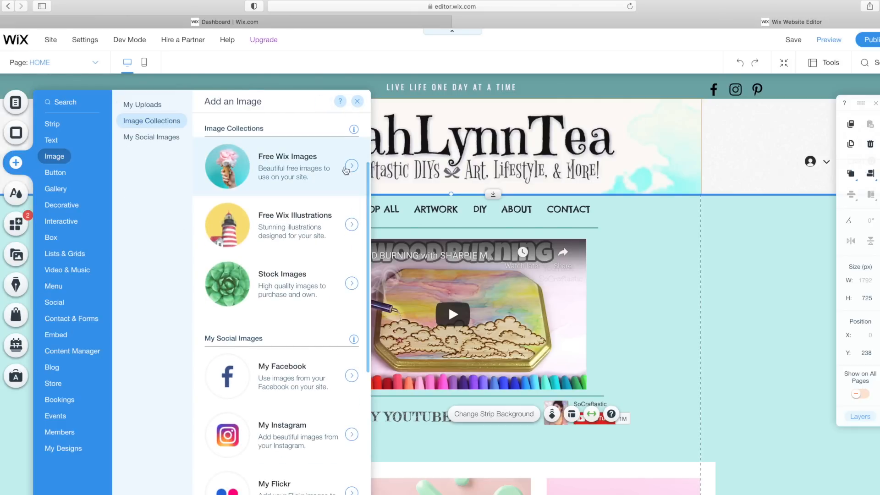
{"action": "left_click", "coordinate": [352, 166]}
{"action": "key", "text": "Escape"}
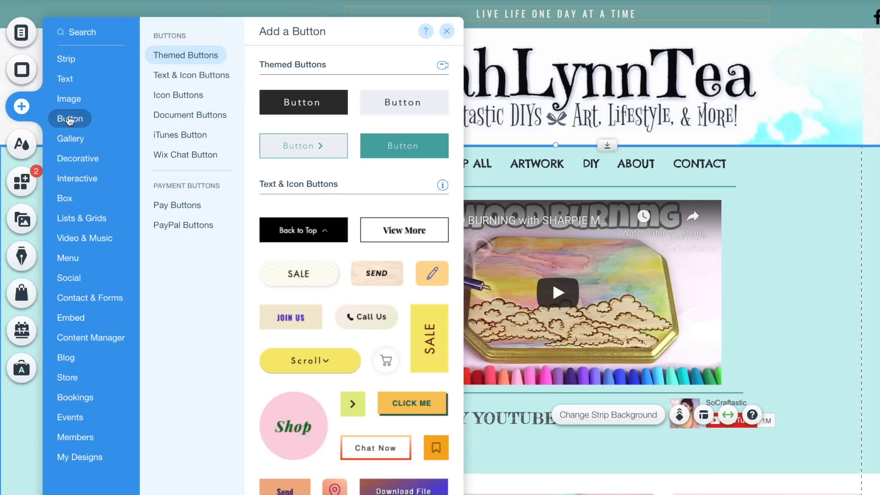
{"action": "mouse_move", "coordinate": [58, 205]}
{"action": "scroll", "coordinate": [348, 321], "scroll_direction": "down", "scroll_amount": 20}
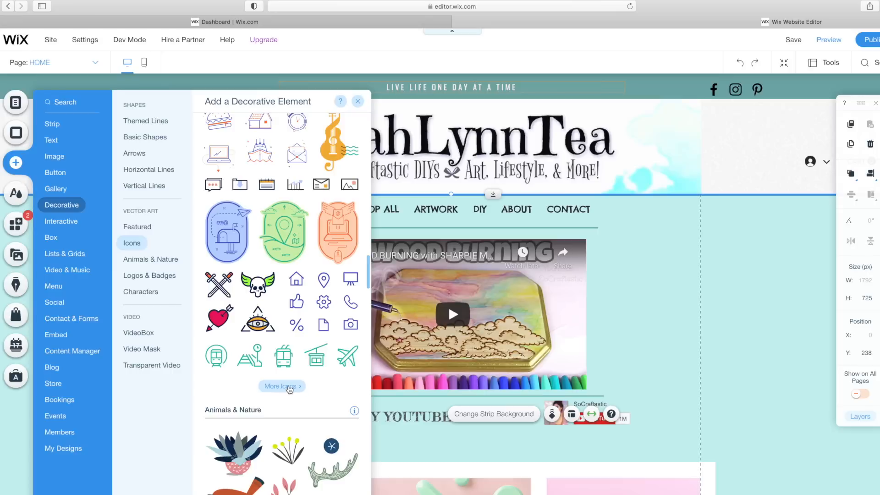
{"action": "left_click", "coordinate": [281, 387]}
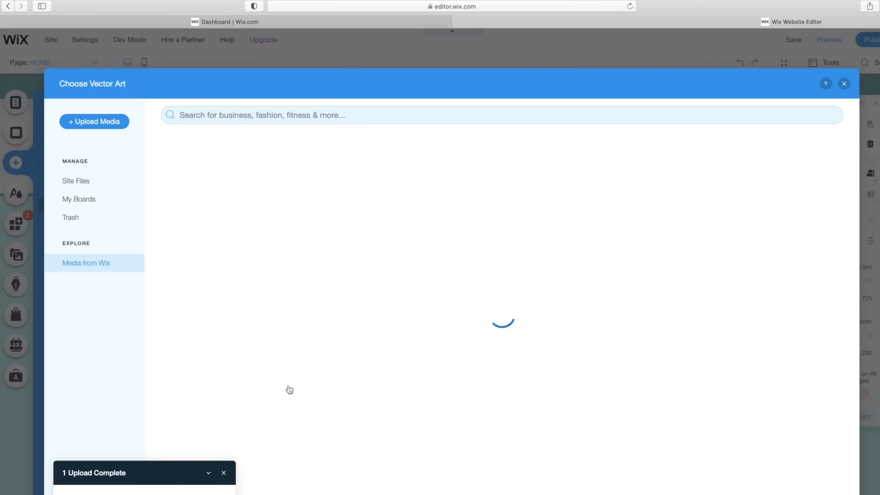
{"action": "scroll", "coordinate": [501, 339], "scroll_direction": "down", "scroll_amount": 10}
{"action": "scroll", "coordinate": [501, 342], "scroll_direction": "down", "scroll_amount": 2}
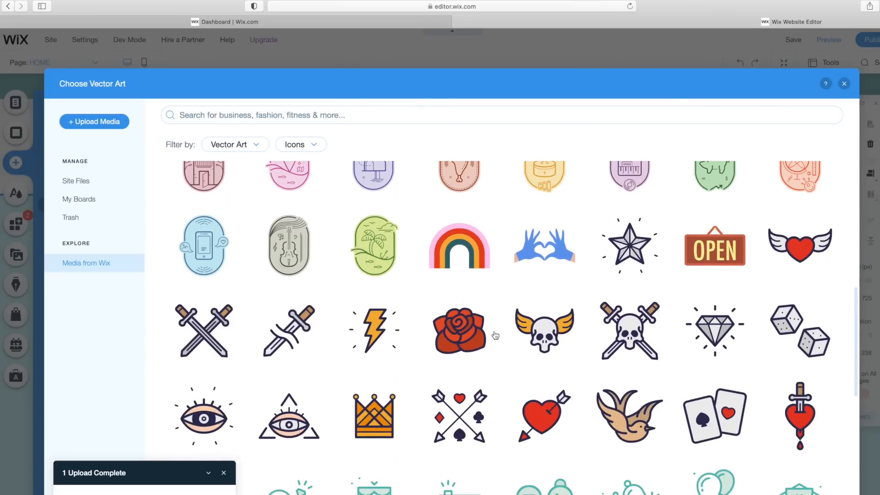
- Insert the interlocking diamonds vector art from the My Favorites board onto the page
{"action": "left_click", "coordinate": [88, 200]}
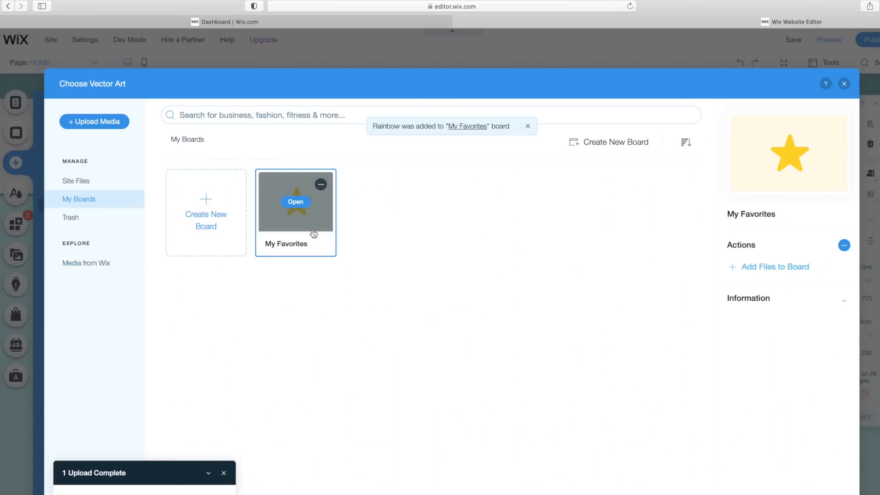
{"action": "left_click", "coordinate": [295, 202]}
{"action": "scroll", "coordinate": [458, 188], "scroll_direction": "down", "scroll_amount": 6}
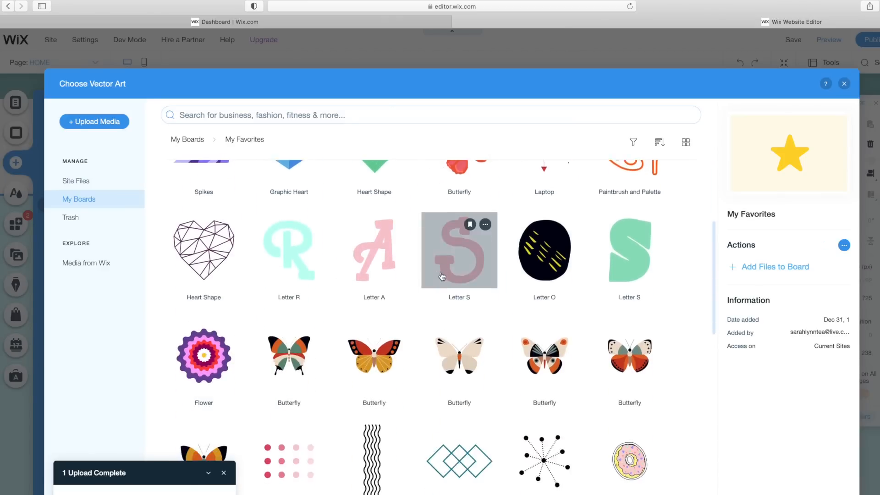
{"action": "scroll", "coordinate": [442, 276], "scroll_direction": "down", "scroll_amount": 1}
{"action": "left_click", "coordinate": [443, 276]}
{"action": "left_click", "coordinate": [788, 490]}
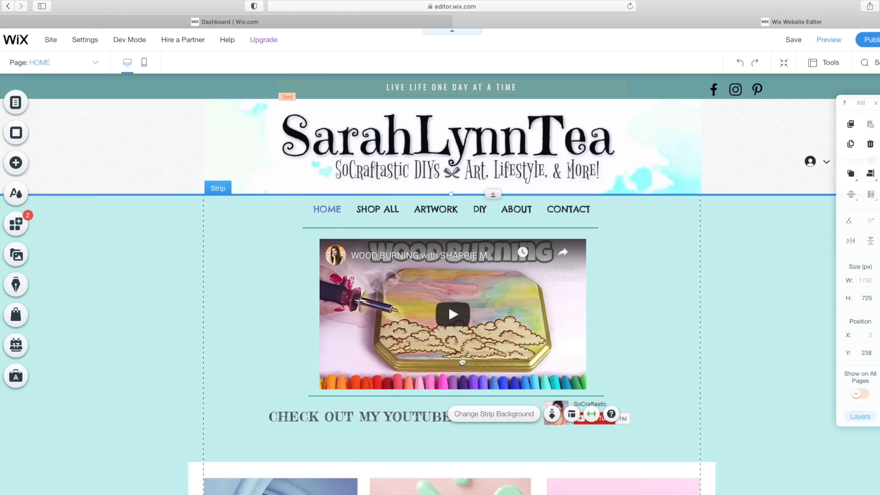
- Place the interlocking diamonds beside the YouTube video and duplicate them so one set sits on each side
{"action": "left_click_drag", "start_coordinate": [453, 320], "coordinate": [642, 319]}
{"action": "right_click", "coordinate": [264, 315]}
{"action": "left_click", "coordinate": [303, 237]}
{"action": "left_click", "coordinate": [648, 387]}
- Replace the blue greeting card image above "For Him" with the mushroom artwork photo from the site files
{"action": "scroll", "coordinate": [256, 377], "scroll_direction": "down", "scroll_amount": 5}
{"action": "left_click", "coordinate": [256, 377]}
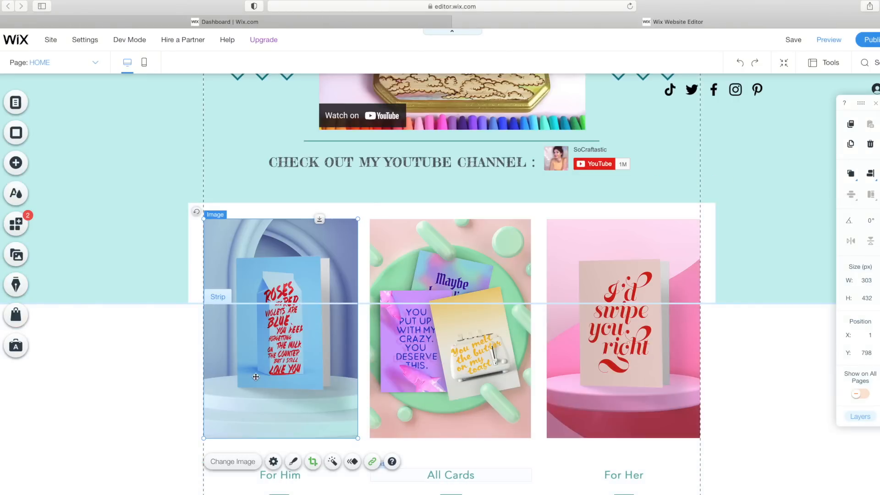
{"action": "left_click", "coordinate": [234, 462]}
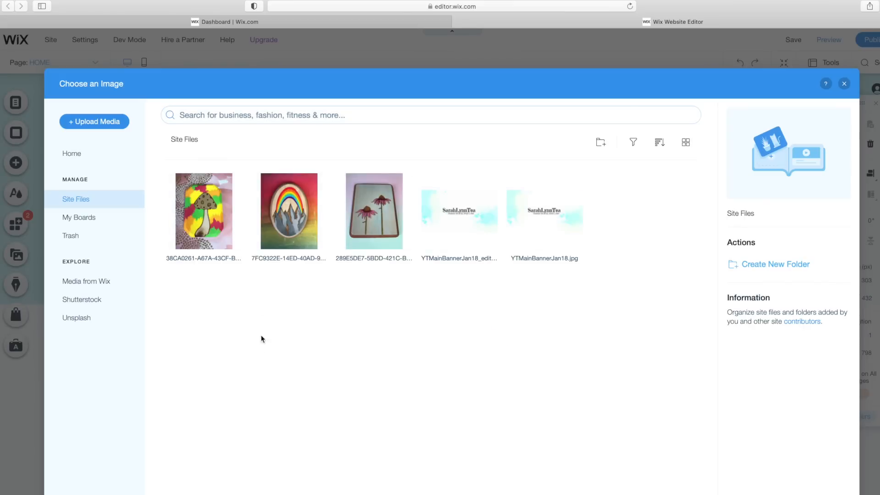
{"action": "left_click", "coordinate": [203, 216]}
{"action": "left_click", "coordinate": [815, 494]}
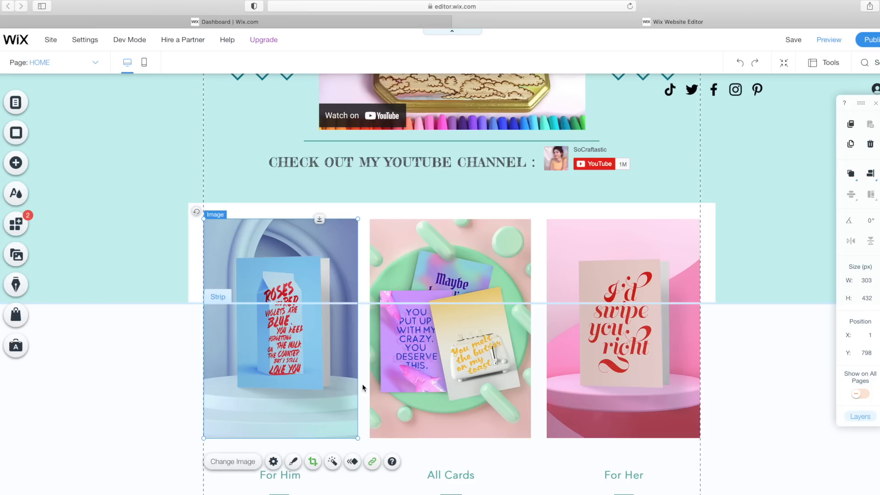
- Replace the image above "All Cards" with the pink coneflower artwork photo
{"action": "left_click", "coordinate": [419, 380]}
{"action": "left_click", "coordinate": [406, 463]}
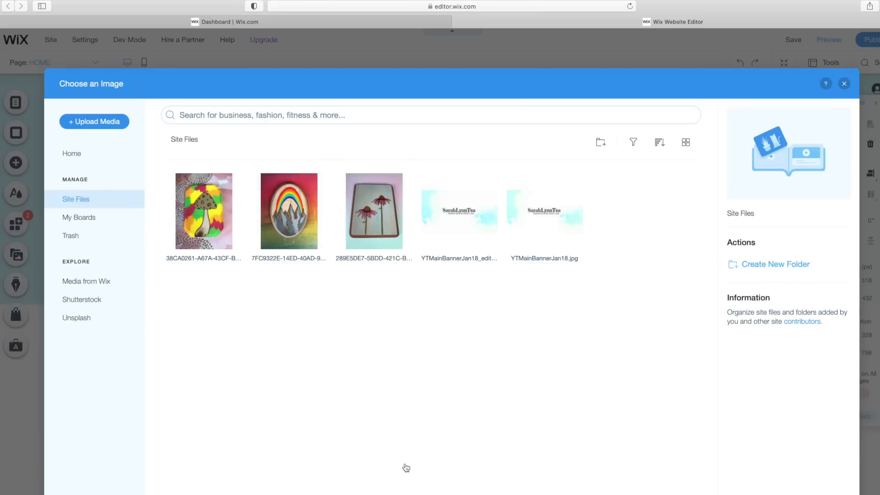
{"action": "left_click", "coordinate": [374, 215]}
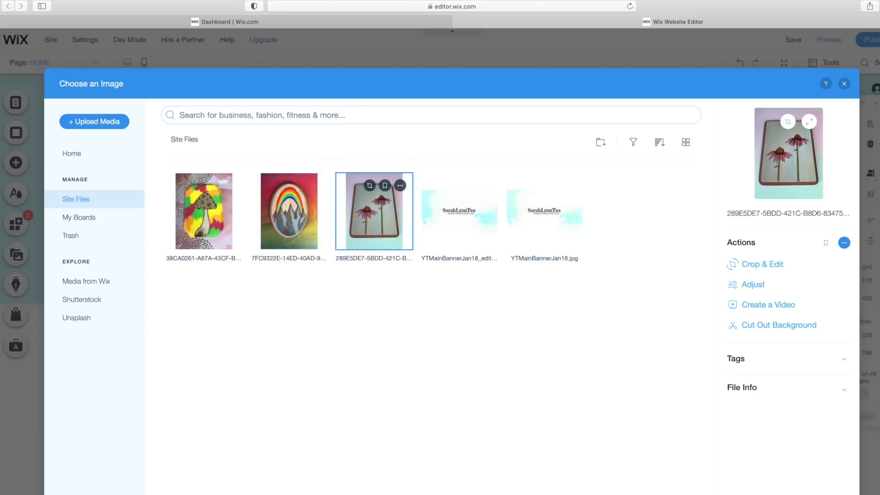
{"action": "left_click", "coordinate": [815, 494]}
- Replace the image above "For Her" with the rainbow-over-mountains artwork photo
{"action": "left_click", "coordinate": [589, 387]}
{"action": "left_click", "coordinate": [572, 464]}
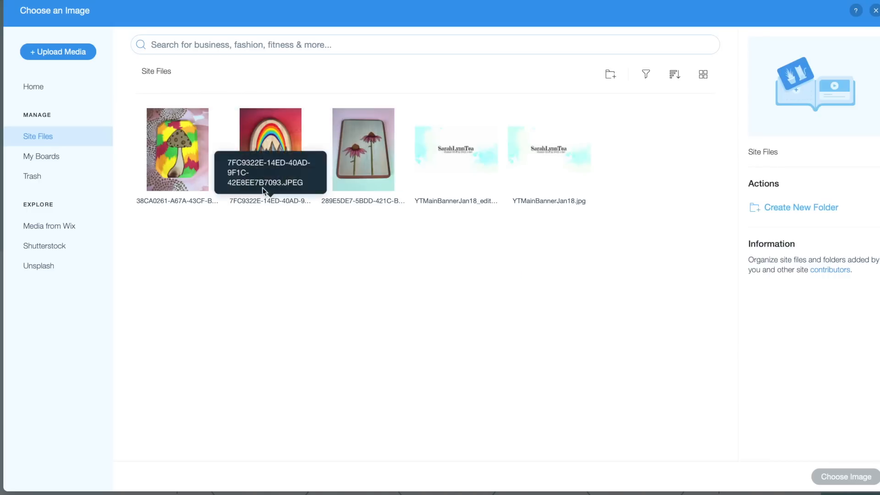
{"action": "left_click", "coordinate": [262, 188]}
{"action": "left_click", "coordinate": [853, 479]}
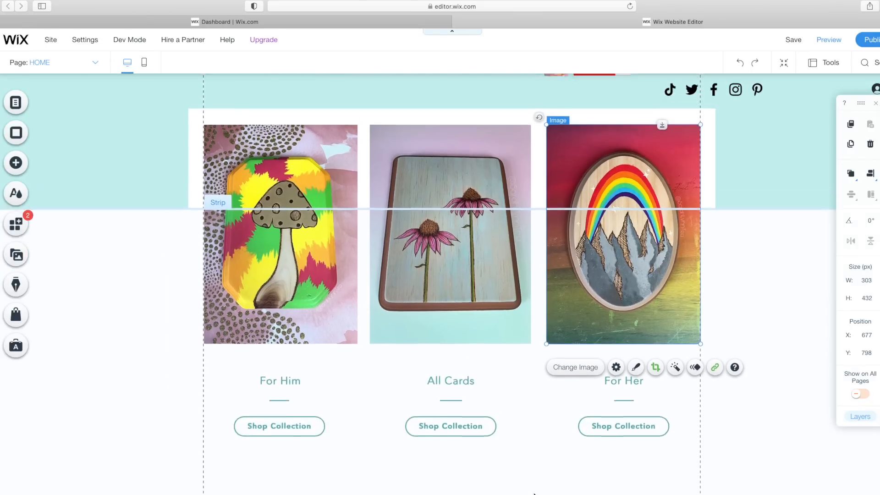
- Select the video with its diamonds, dividers, channel text and subscribe button, and move them below the Shop Collection buttons
{"action": "scroll", "coordinate": [376, 275], "scroll_direction": "up", "scroll_amount": 8}
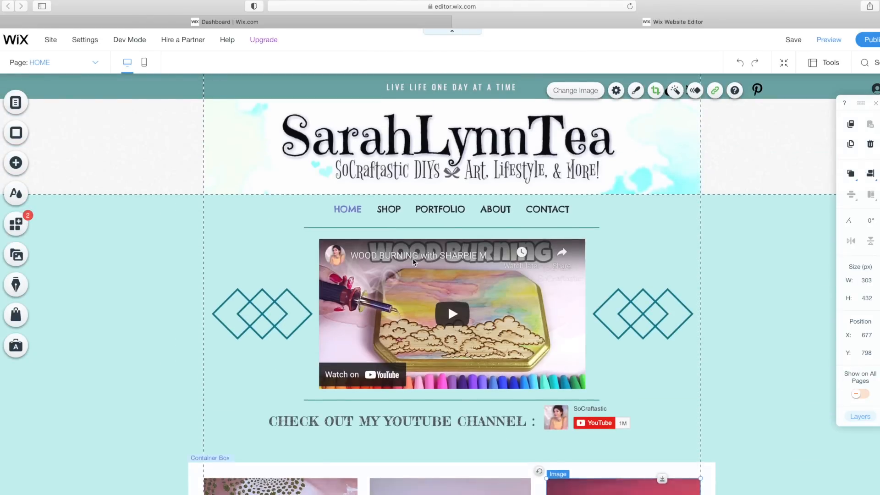
{"action": "left_click", "coordinate": [388, 231]}
{"action": "left_click", "coordinate": [277, 313], "text": "shift"}
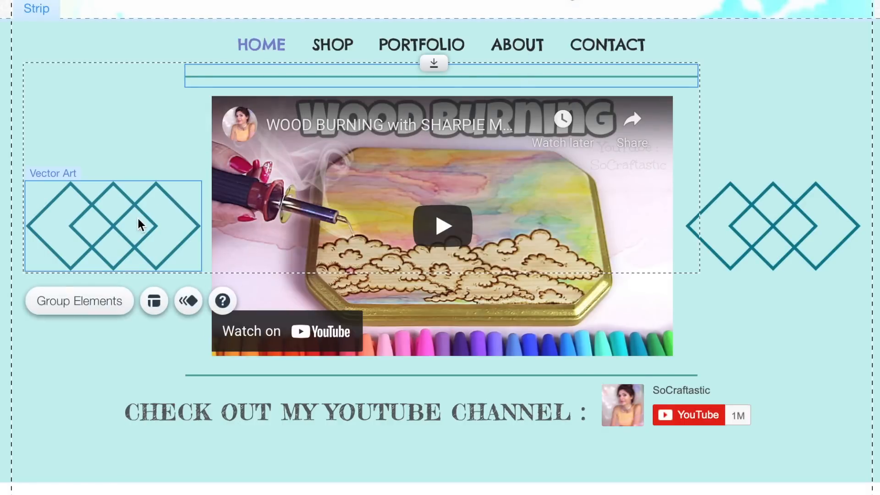
{"action": "left_click", "coordinate": [638, 197], "text": "shift"}
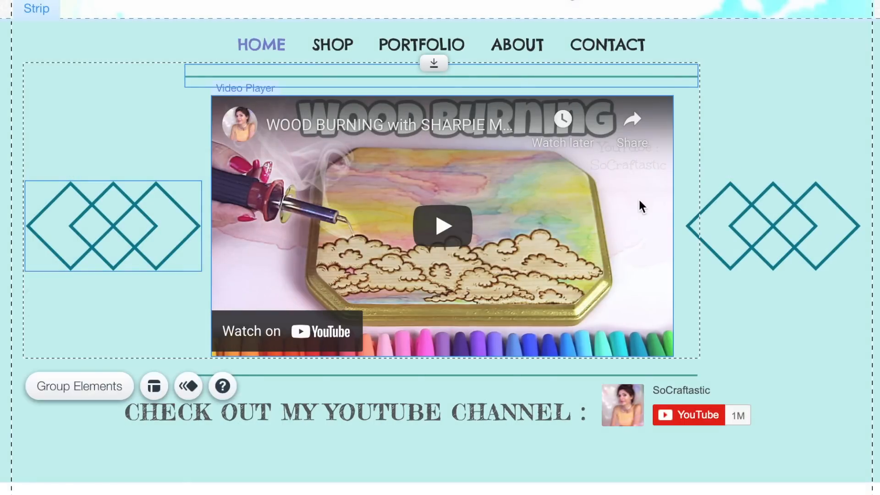
{"action": "left_click", "coordinate": [745, 222], "text": "shift"}
{"action": "left_click", "coordinate": [535, 374], "text": "shift"}
{"action": "left_click", "coordinate": [632, 411], "text": "shift"}
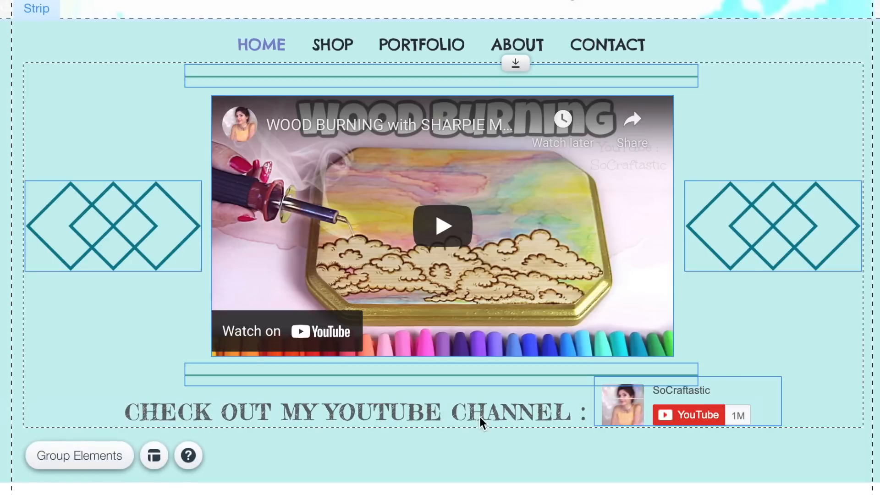
{"action": "scroll", "coordinate": [475, 417], "scroll_direction": "down", "scroll_amount": 5}
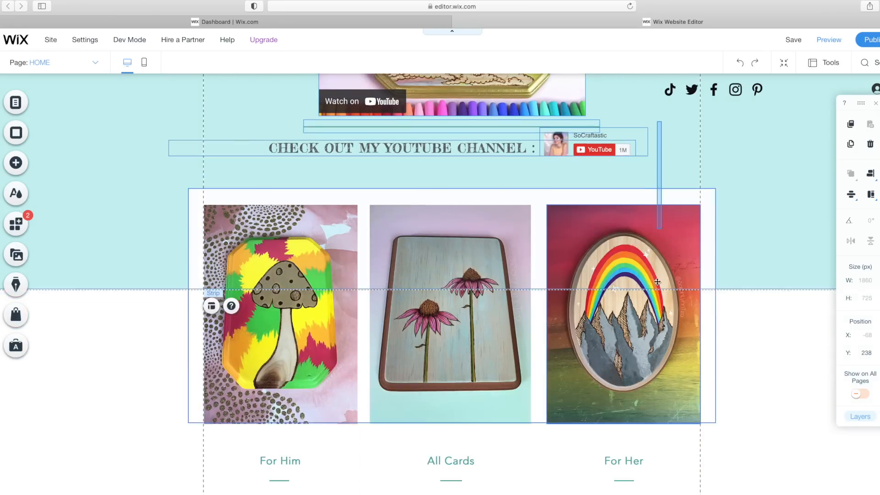
{"action": "scroll", "coordinate": [654, 154], "scroll_direction": "up", "scroll_amount": 3}
{"action": "left_click_drag", "start_coordinate": [654, 154], "coordinate": [660, 337]}
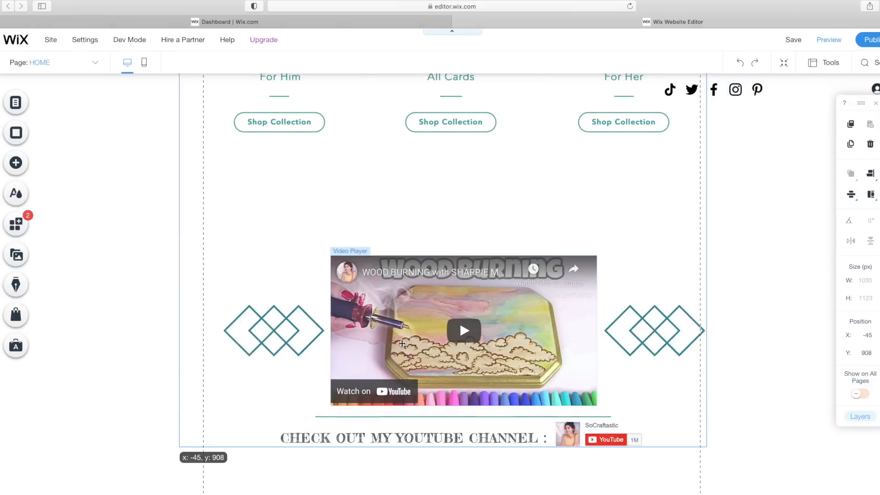
{"action": "left_click_drag", "start_coordinate": [401, 341], "coordinate": [389, 247]}
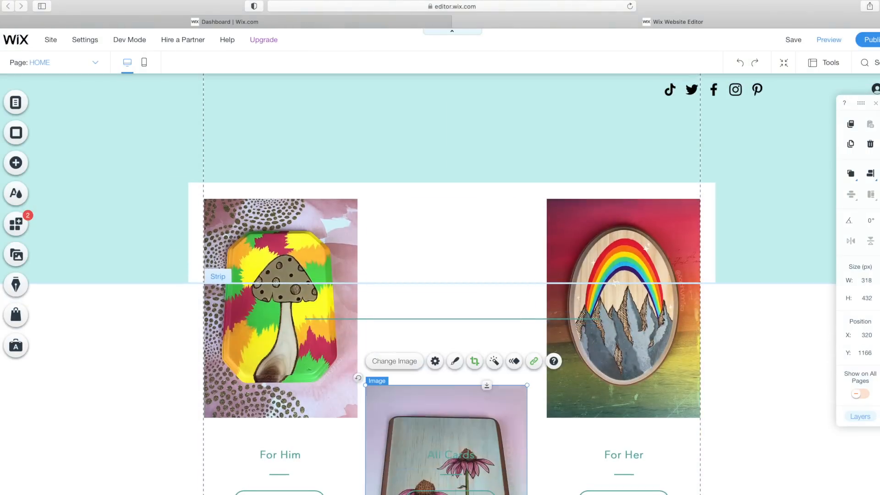
- Select the three artwork images with their white container box and move them up toward the navigation menu
{"action": "left_click", "coordinate": [444, 247]}
{"action": "left_click_drag", "start_coordinate": [444, 245], "coordinate": [312, 407]}
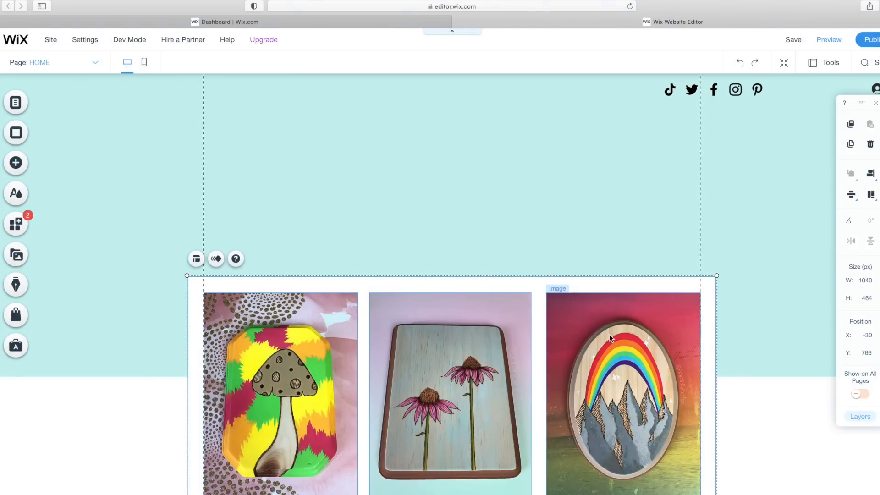
{"action": "left_click_drag", "start_coordinate": [557, 289], "coordinate": [515, 449]}
{"action": "scroll", "coordinate": [515, 450], "scroll_direction": "down", "scroll_amount": 3}
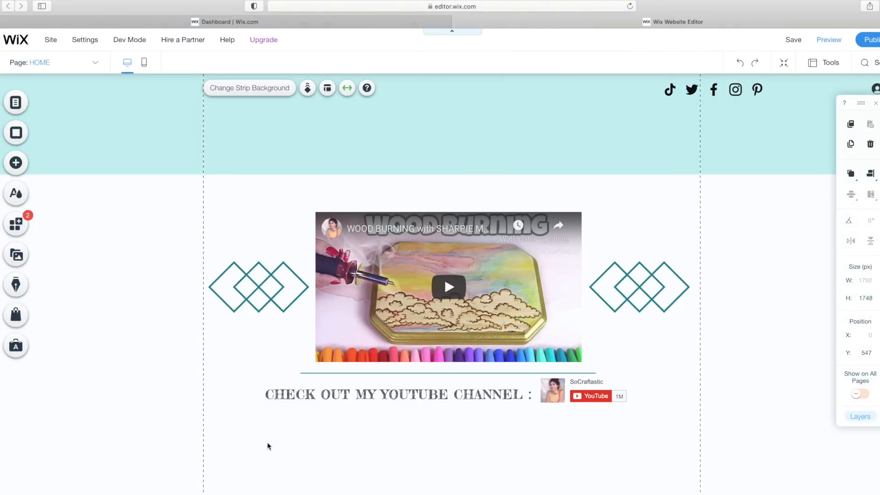
- Select the whole YouTube video section and move it up beneath the artwork section
{"action": "left_click", "coordinate": [250, 284]}
{"action": "left_click_drag", "start_coordinate": [226, 198], "coordinate": [650, 433]}
{"action": "scroll", "coordinate": [493, 434], "scroll_direction": "up", "scroll_amount": 3}
{"action": "left_click_drag", "start_coordinate": [492, 432], "coordinate": [496, 209]}
{"action": "scroll", "coordinate": [496, 211], "scroll_direction": "up", "scroll_amount": 3}
{"action": "left_click_drag", "start_coordinate": [513, 288], "coordinate": [506, 203]}
- Stretch the white container box to a height of about 1175 px so it encloses the artwork and video sections
{"action": "scroll", "coordinate": [512, 225], "scroll_direction": "up", "scroll_amount": 2}
{"action": "left_click_drag", "start_coordinate": [598, 189], "coordinate": [598, 350]}
{"action": "left_click", "coordinate": [602, 406]}
{"action": "scroll", "coordinate": [602, 404], "scroll_direction": "up", "scroll_amount": 2}
{"action": "left_click", "coordinate": [571, 188]}
{"action": "left_click_drag", "start_coordinate": [452, 199], "coordinate": [438, 451]}
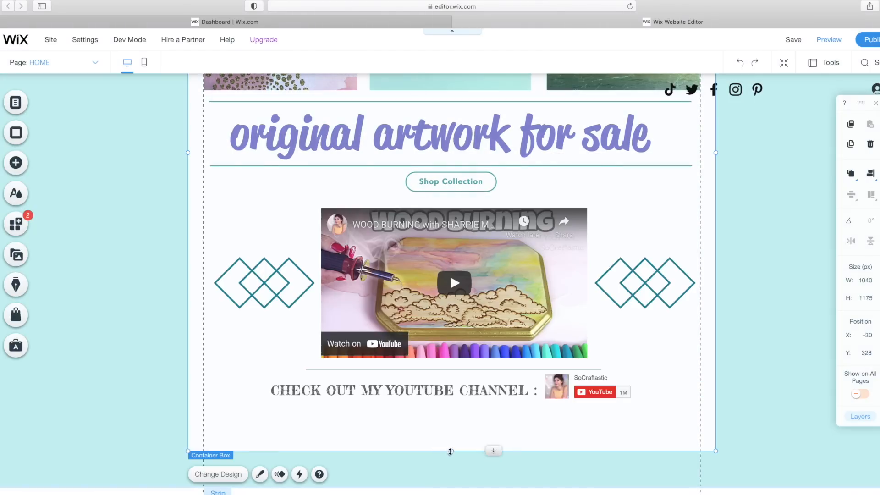
{"action": "left_click", "coordinate": [450, 460]}
{"action": "left_click", "coordinate": [618, 322]}
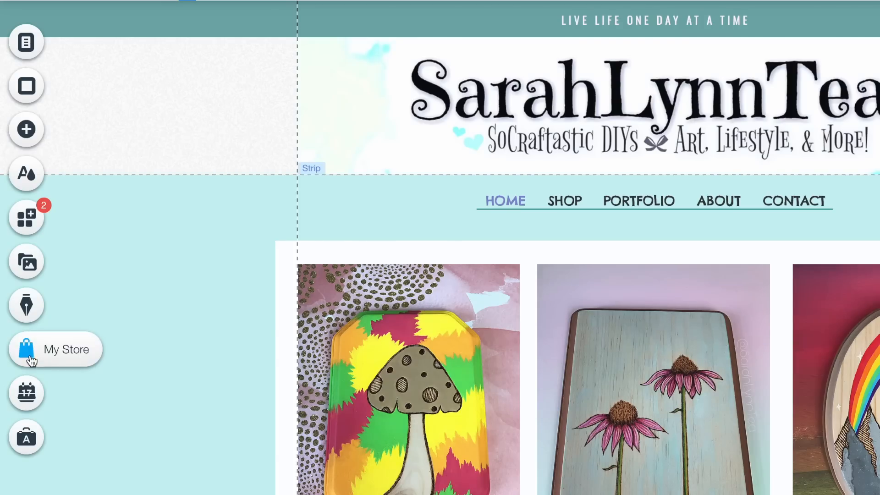
- Start the store setup from My Store and delete all the sample products
{"action": "left_click", "coordinate": [28, 353]}
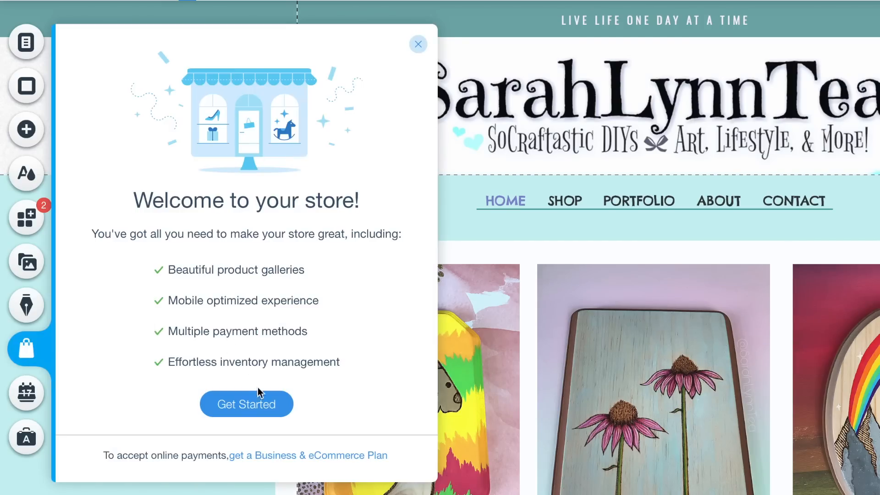
{"action": "left_click", "coordinate": [260, 405]}
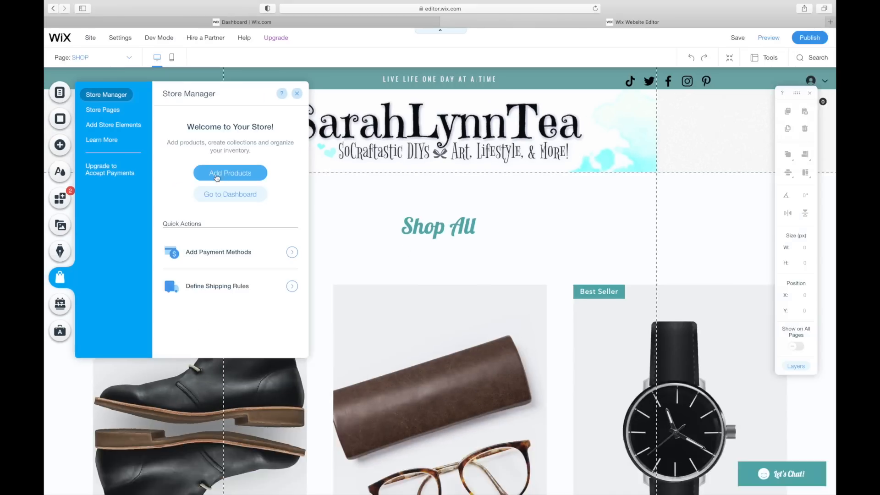
{"action": "left_click", "coordinate": [195, 198]}
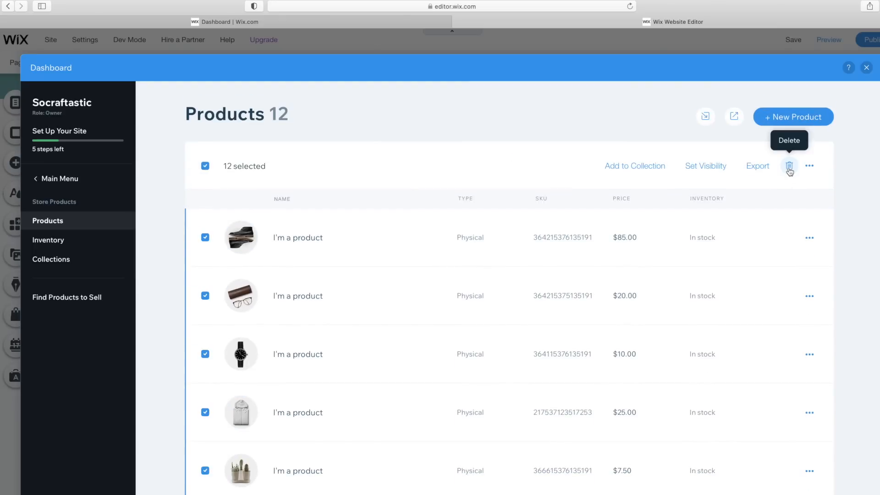
{"action": "left_click", "coordinate": [789, 168]}
{"action": "left_click", "coordinate": [536, 374]}
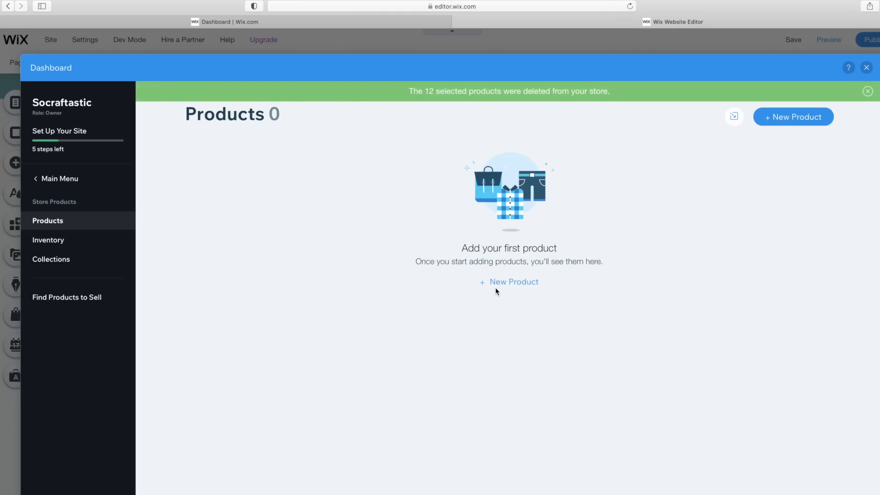
- Create a new physical product and add the rainbow-over-mountains artwork photo as its image
{"action": "left_click", "coordinate": [495, 283]}
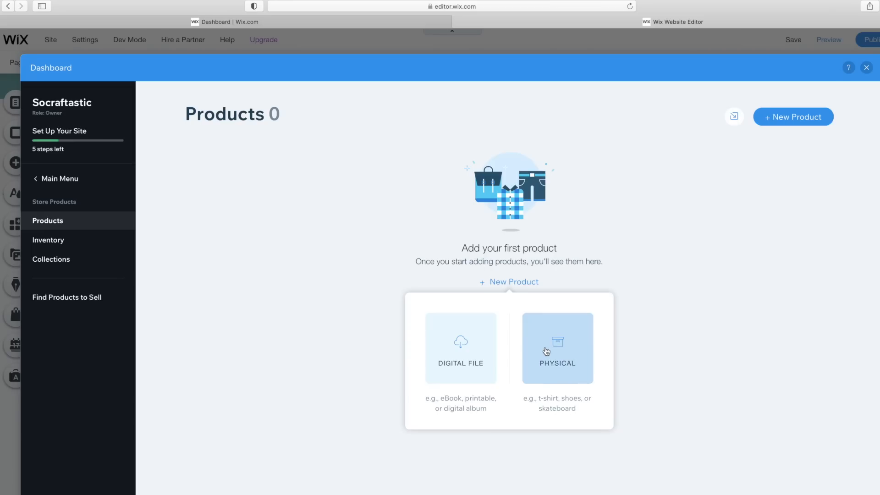
{"action": "left_click", "coordinate": [546, 351]}
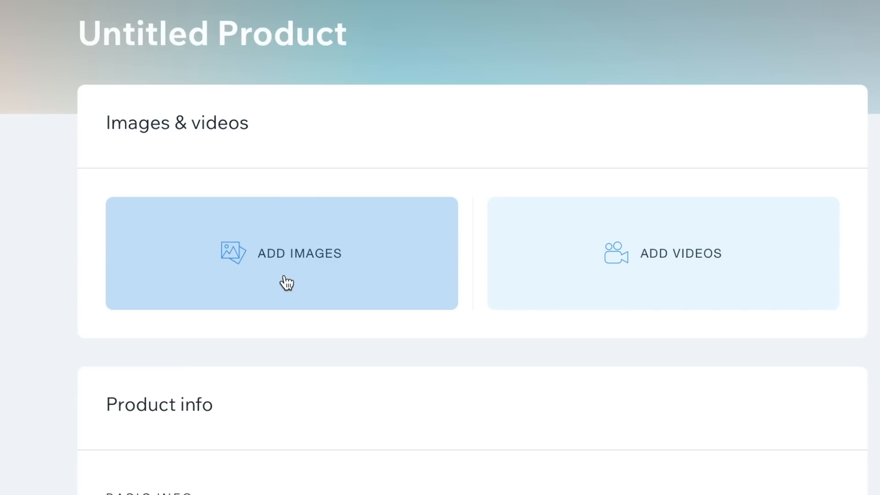
{"action": "left_click", "coordinate": [286, 282]}
{"action": "left_click", "coordinate": [289, 229]}
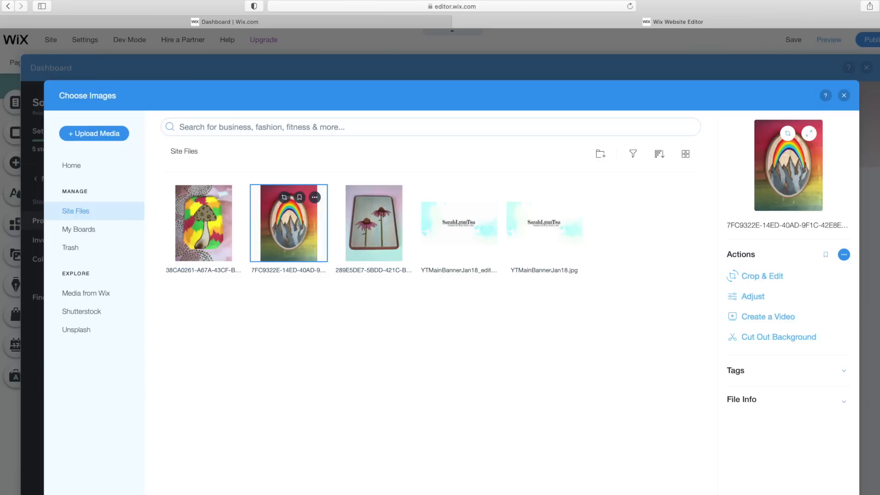
{"action": "left_click", "coordinate": [818, 494]}
{"action": "scroll", "coordinate": [498, 472], "scroll_direction": "down", "scroll_amount": 1}
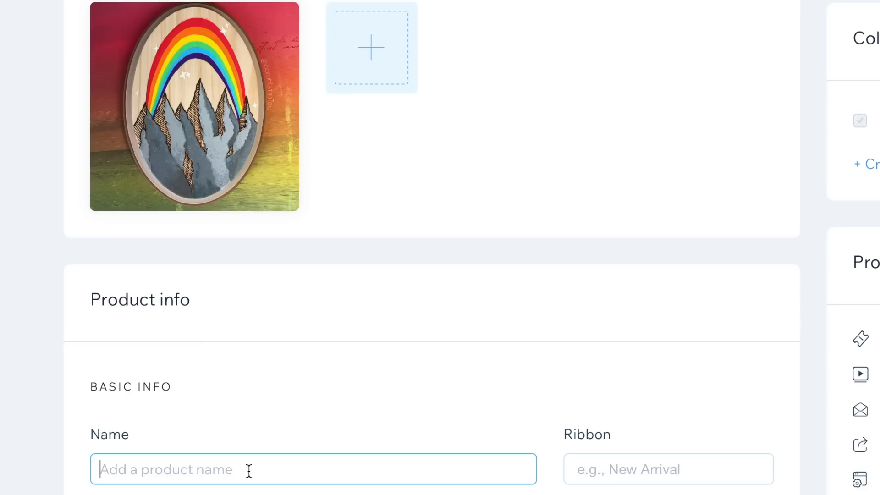
- Name the product "Rainbow Mountains"
{"action": "scroll", "coordinate": [192, 490], "scroll_direction": "down", "scroll_amount": 5}
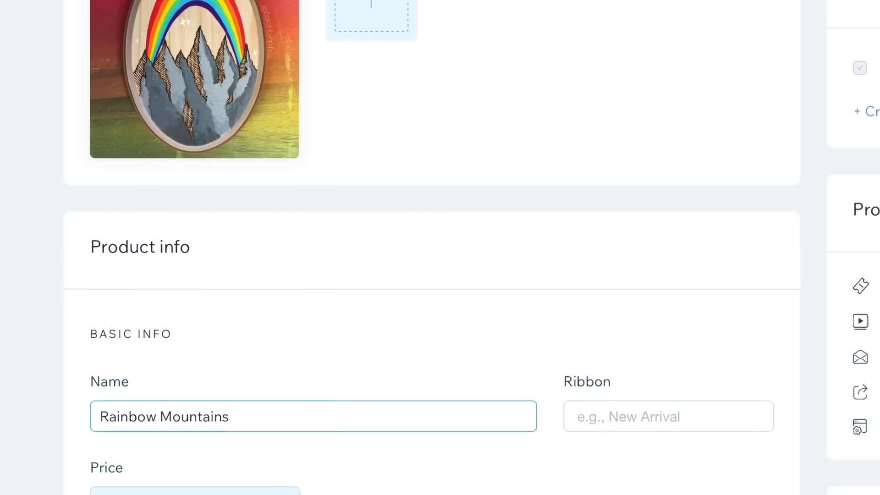
{"action": "left_click", "coordinate": [188, 203]}
{"action": "type", "text": "100000000"}
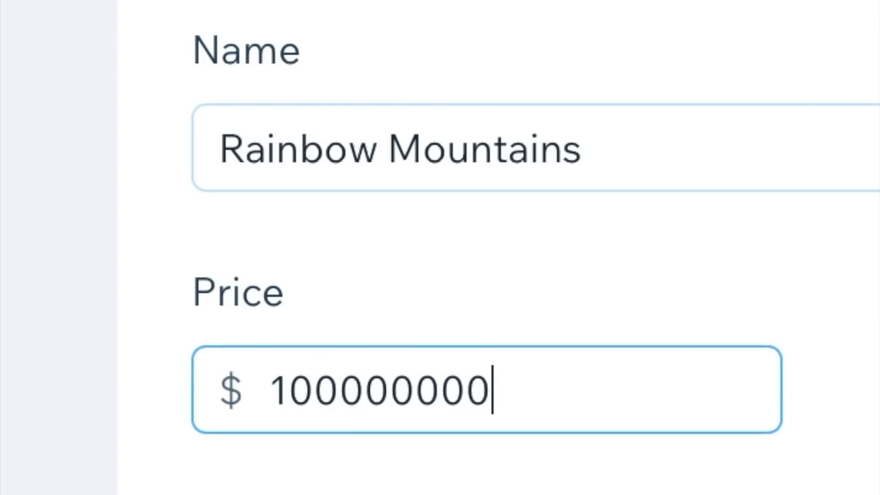
{"action": "key", "text": "BackSpace"}
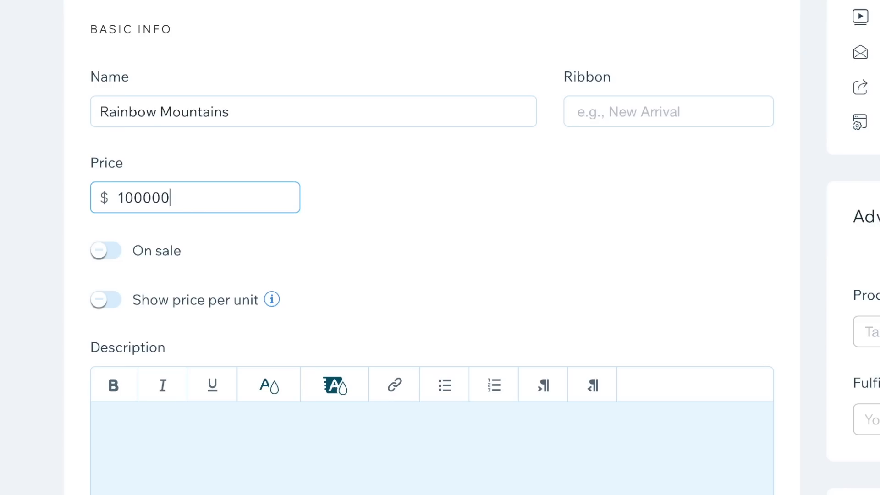
{"action": "key", "text": "BackSpace"}
{"action": "key", "text": "BackSpace"}
{"action": "key", "text": "BackSpace"}
{"action": "key", "text": "BackSpace"}
{"action": "key", "text": "BackSpace"}
{"action": "key", "text": "BackSpace"}
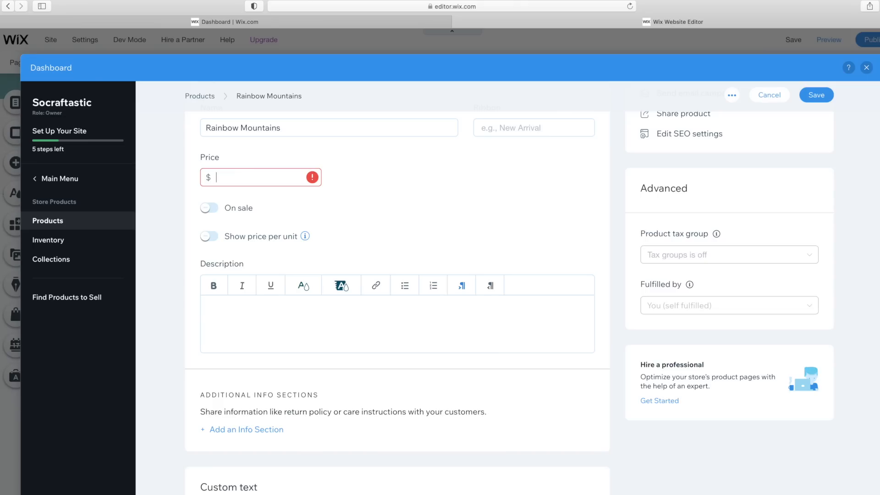
- Set the price to $64 and describe the product as handcrafted wooden-panel artwork with pyrography mountain lines, acrylic colors and the size coming soon
{"action": "type", "text": "64"}
{"action": "scroll", "coordinate": [245, 312], "scroll_direction": "up", "scroll_amount": 1}
{"action": "scroll", "coordinate": [245, 313], "scroll_direction": "down", "scroll_amount": 2}
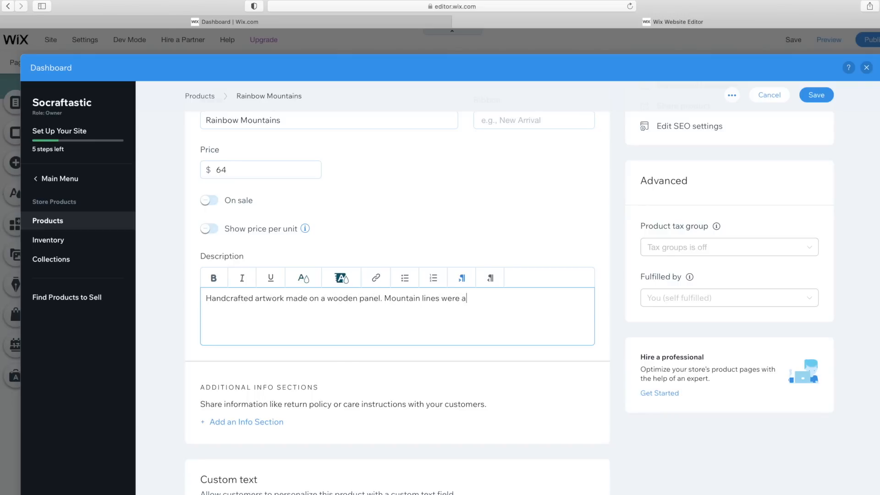
{"action": "type", "text": "paint. Size (coming soon... have to check"}
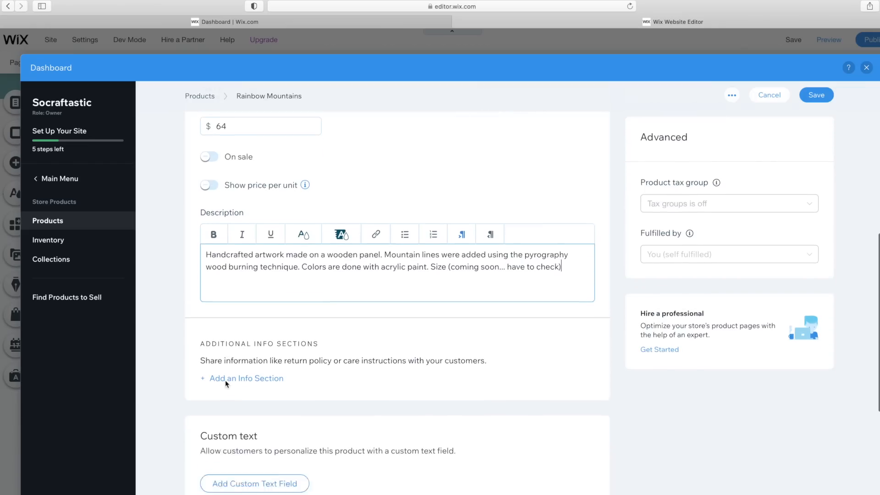
- Check the remaining custom text, product options and inventory settings, and save the Rainbow Mountains product
{"action": "scroll", "coordinate": [96, 434], "scroll_direction": "down", "scroll_amount": 5}
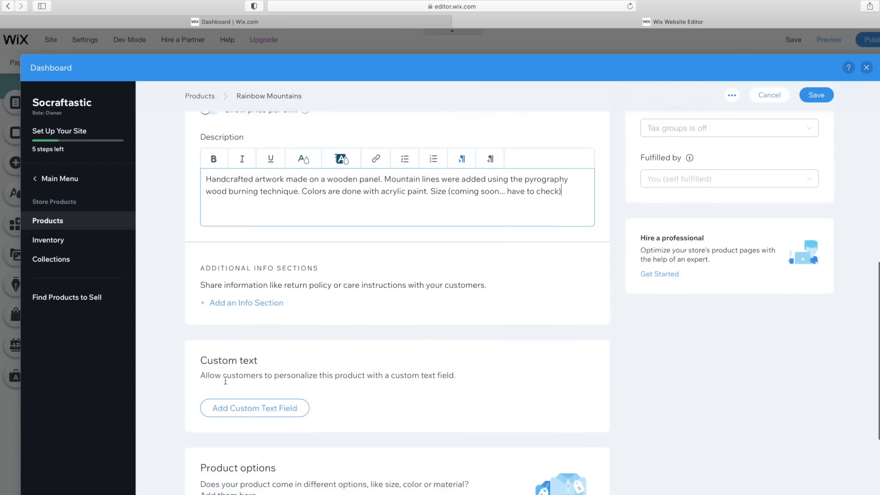
{"action": "left_click", "coordinate": [237, 406]}
{"action": "left_click", "coordinate": [523, 375]}
{"action": "scroll", "coordinate": [366, 401], "scroll_direction": "down", "scroll_amount": 4}
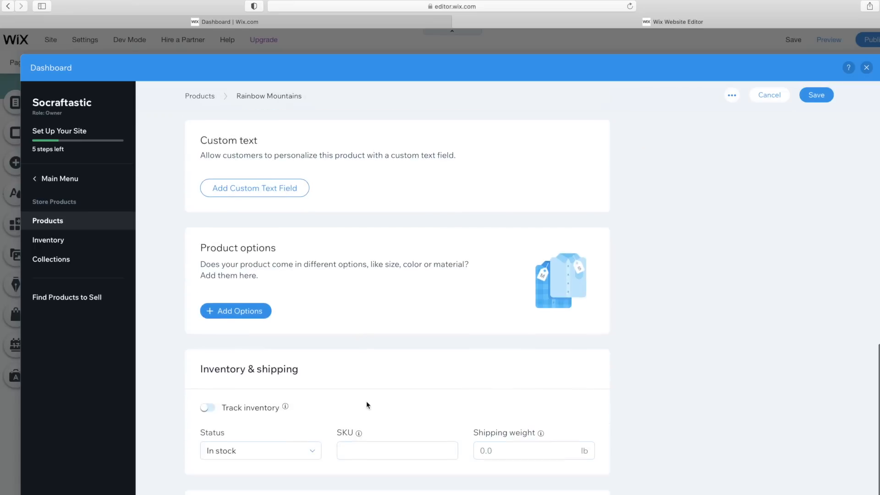
{"action": "scroll", "coordinate": [309, 439], "scroll_direction": "up", "scroll_amount": 10}
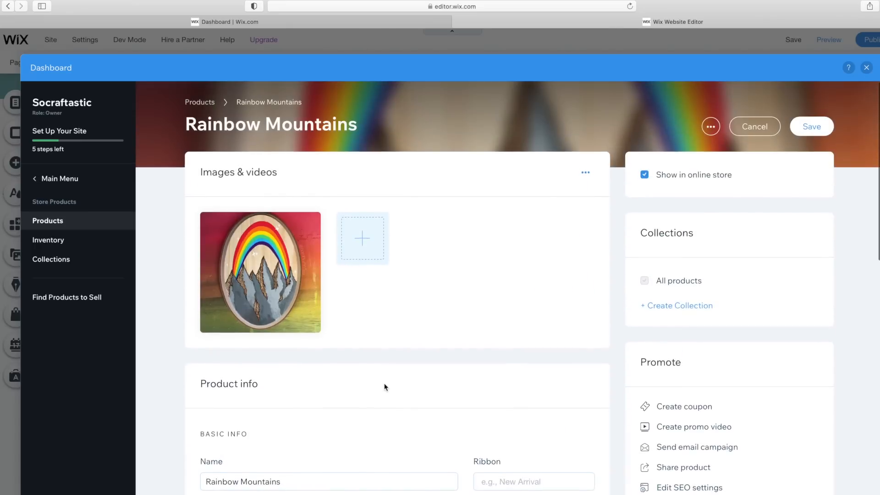
{"action": "scroll", "coordinate": [762, 426], "scroll_direction": "down", "scroll_amount": 8}
{"action": "left_click", "coordinate": [816, 93]}
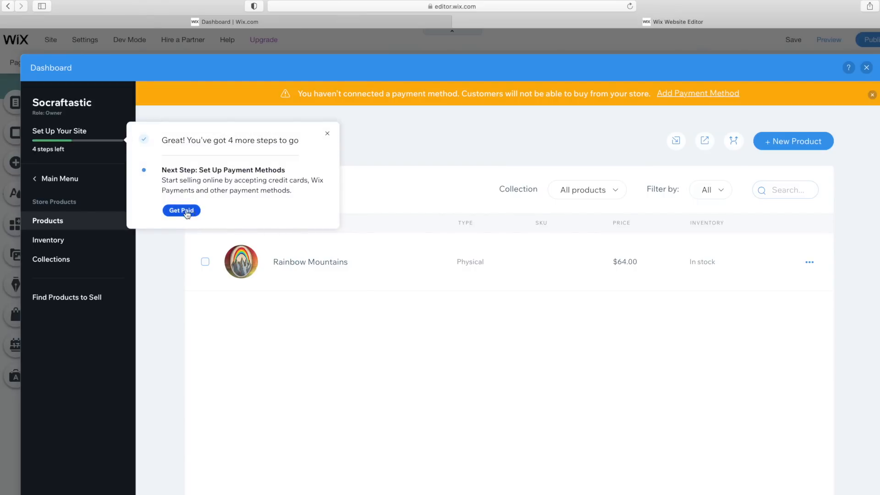
- Confirm United States as the business location and connect Wix Payments for credit/debit cards, declaring that no restricted products are sold
{"action": "left_click", "coordinate": [182, 210]}
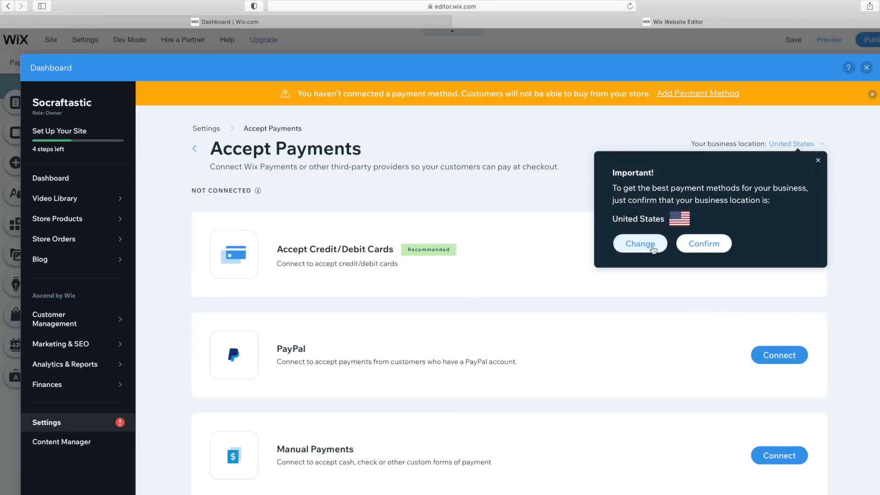
{"action": "left_click", "coordinate": [706, 247]}
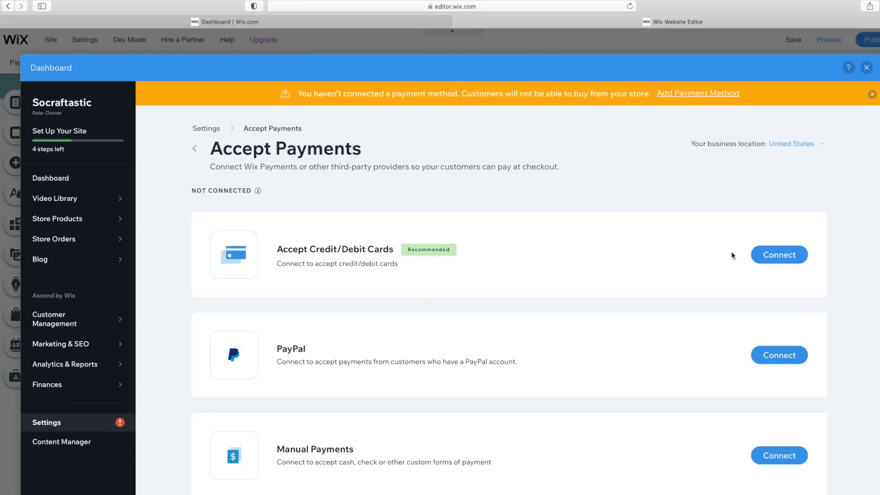
{"action": "left_click", "coordinate": [779, 255]}
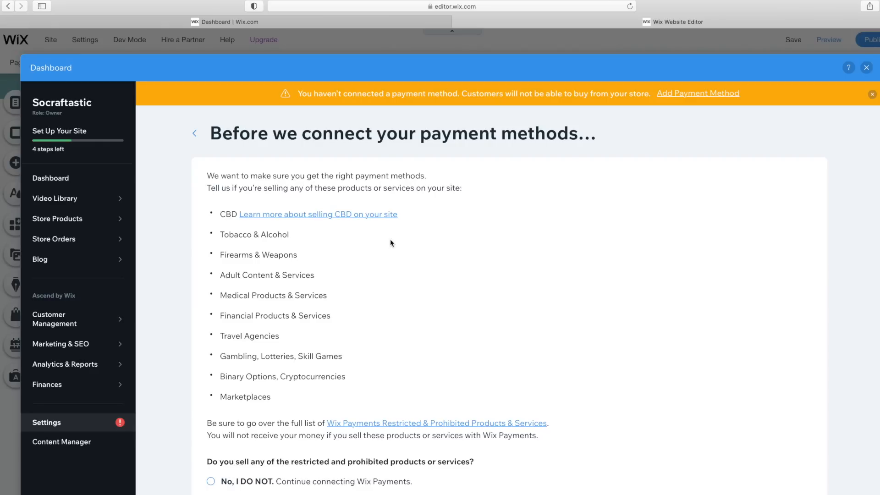
{"action": "scroll", "coordinate": [390, 243], "scroll_direction": "down", "scroll_amount": 1}
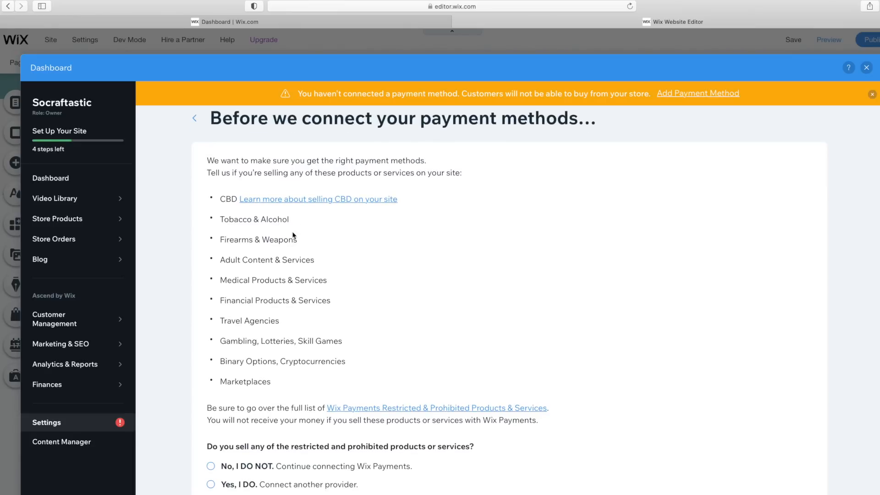
{"action": "left_click", "coordinate": [211, 466]}
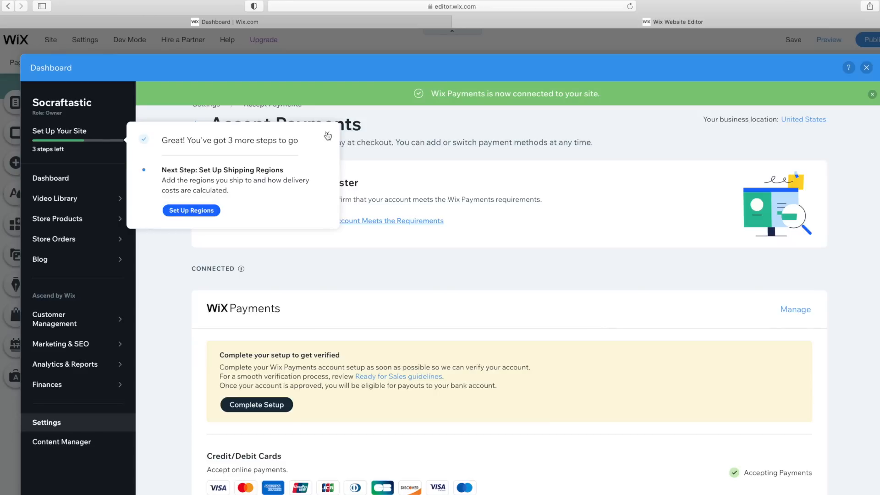
{"action": "left_click", "coordinate": [328, 136]}
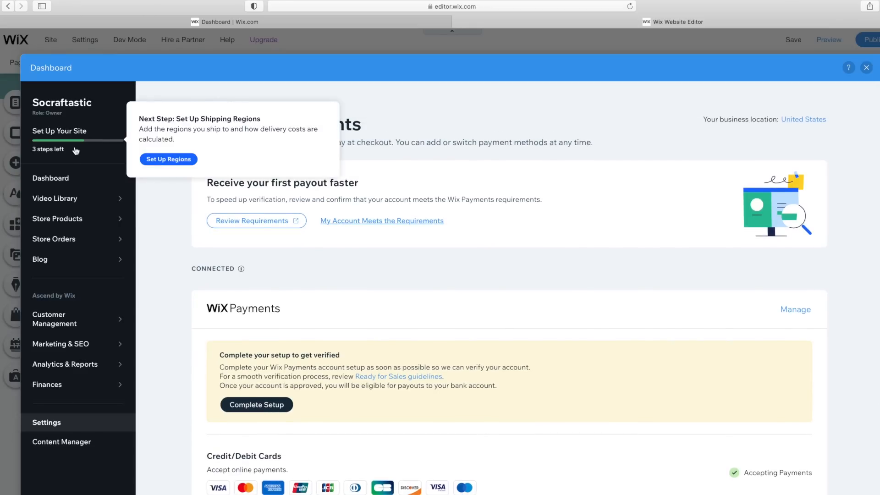
- Open the Wix Payments setup form and look through its business type, personal, address, bank account and terms sections
{"action": "scroll", "coordinate": [160, 307], "scroll_direction": "down", "scroll_amount": 1}
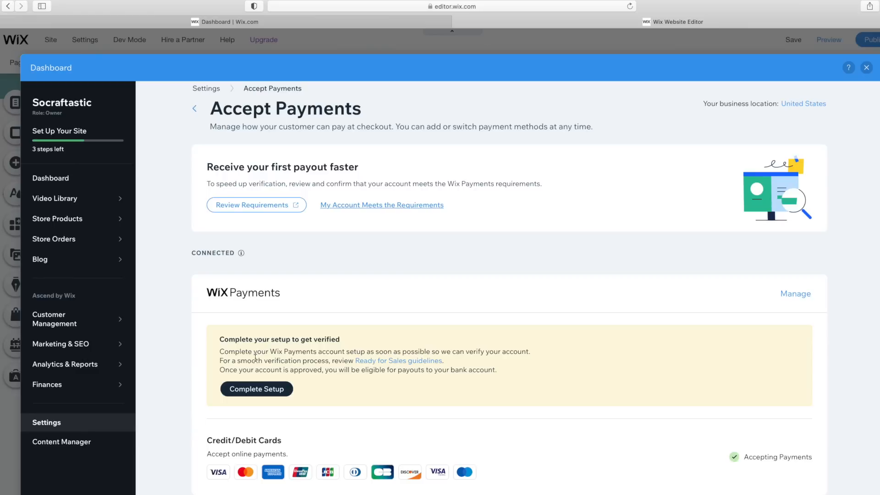
{"action": "left_click", "coordinate": [257, 389]}
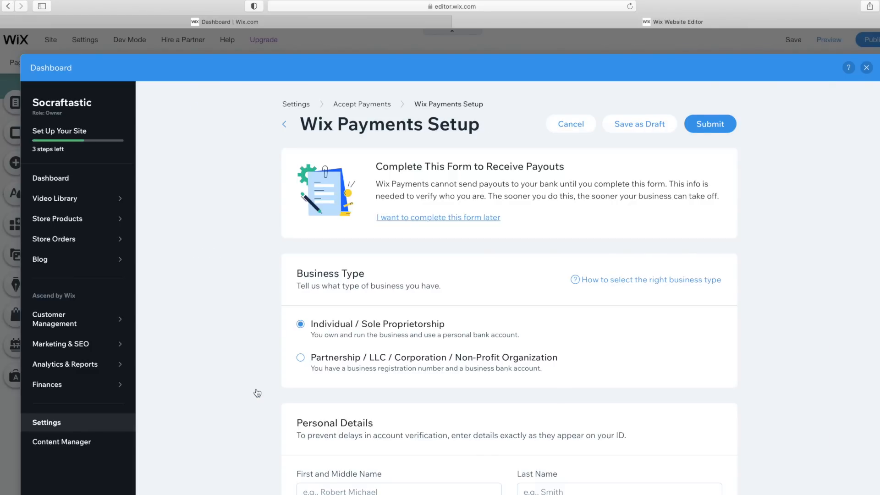
{"action": "scroll", "coordinate": [257, 393], "scroll_direction": "down", "scroll_amount": 3}
{"action": "scroll", "coordinate": [256, 392], "scroll_direction": "down", "scroll_amount": 10}
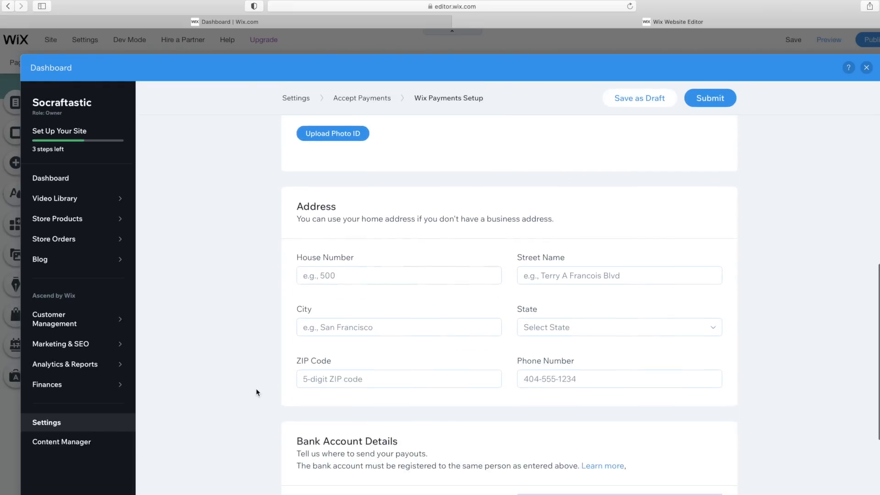
{"action": "scroll", "coordinate": [256, 389], "scroll_direction": "down", "scroll_amount": 7}
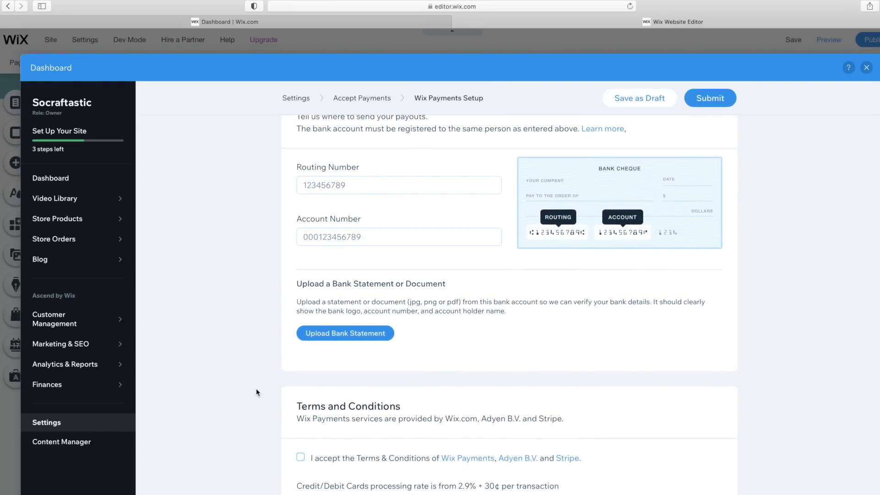
- Go to the shipping regions setup and open the Domestic region's shipping rule for editing
{"action": "left_click", "coordinate": [153, 160]}
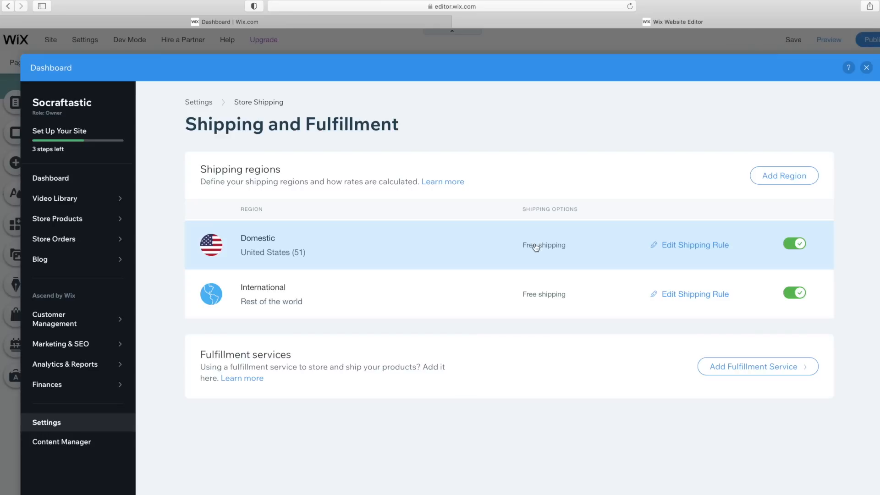
{"action": "left_click", "coordinate": [680, 247]}
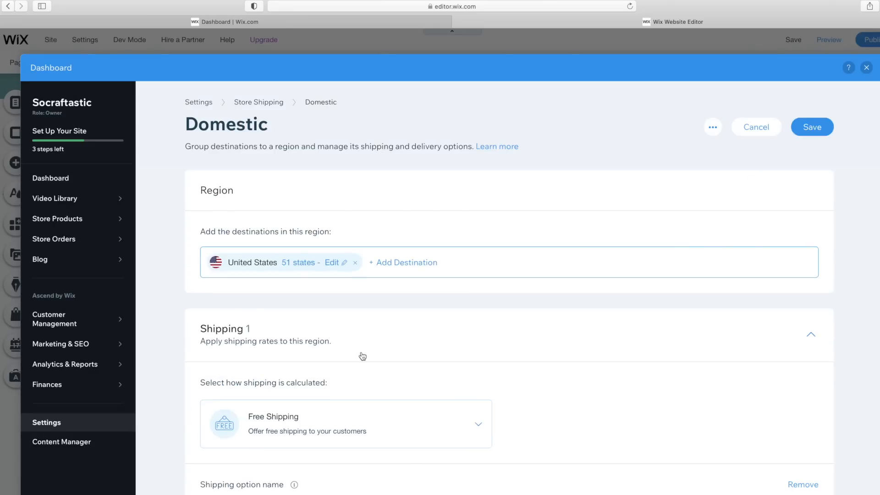
{"action": "scroll", "coordinate": [412, 348], "scroll_direction": "down", "scroll_amount": 3}
- Try the Rate by Weight, Rate by Price and Rate by Product calculation methods for the Domestic region
{"action": "left_click", "coordinate": [450, 348]}
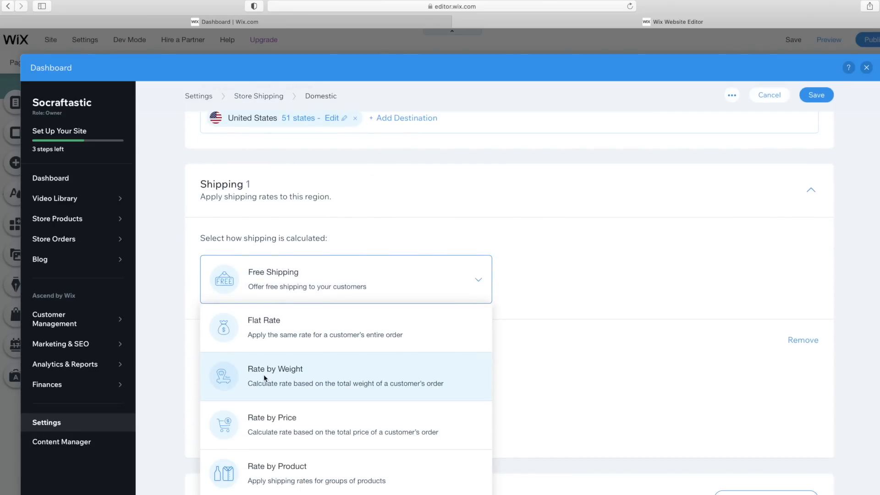
{"action": "left_click", "coordinate": [266, 378]}
{"action": "scroll", "coordinate": [616, 293], "scroll_direction": "down", "scroll_amount": 2}
{"action": "scroll", "coordinate": [615, 289], "scroll_direction": "down", "scroll_amount": 3}
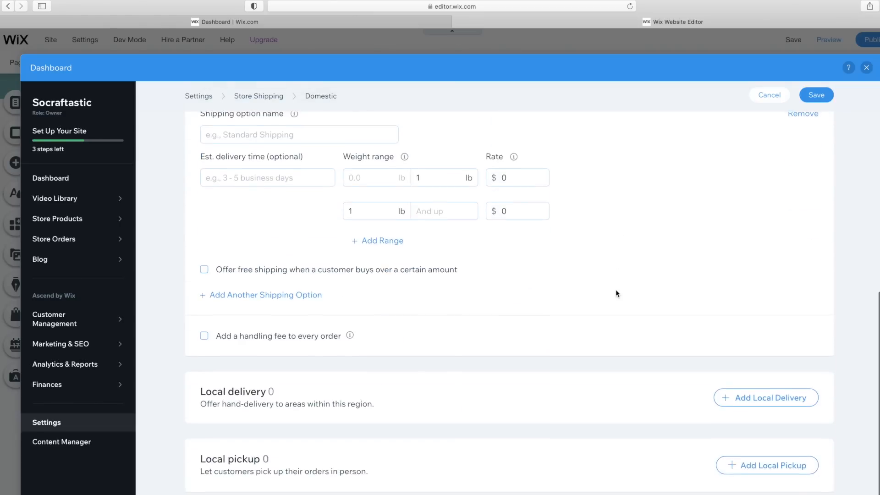
{"action": "scroll", "coordinate": [615, 290], "scroll_direction": "up", "scroll_amount": 5}
{"action": "left_click", "coordinate": [392, 257]}
{"action": "left_click", "coordinate": [304, 387]}
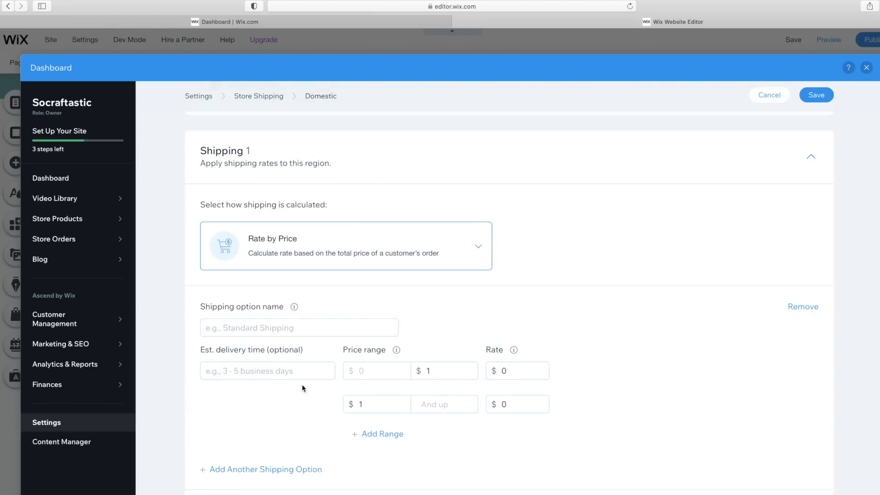
{"action": "left_click", "coordinate": [480, 250]}
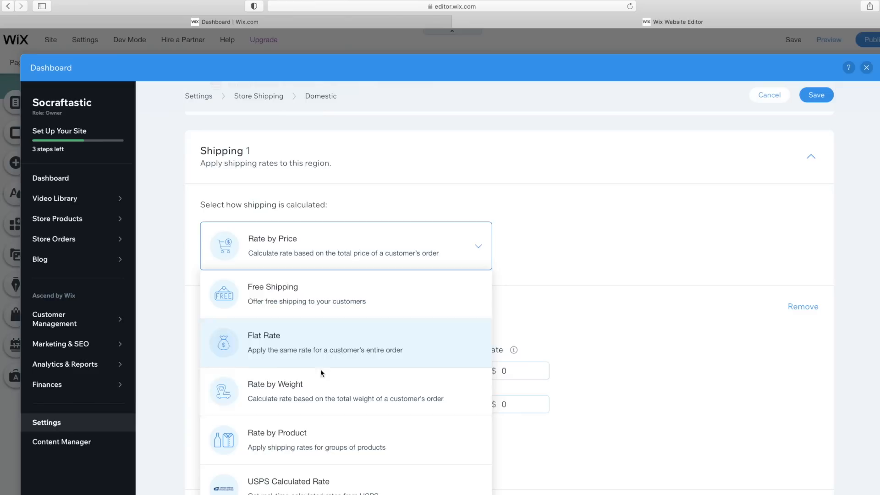
{"action": "left_click", "coordinate": [313, 436]}
{"action": "scroll", "coordinate": [403, 382], "scroll_direction": "down", "scroll_amount": 3}
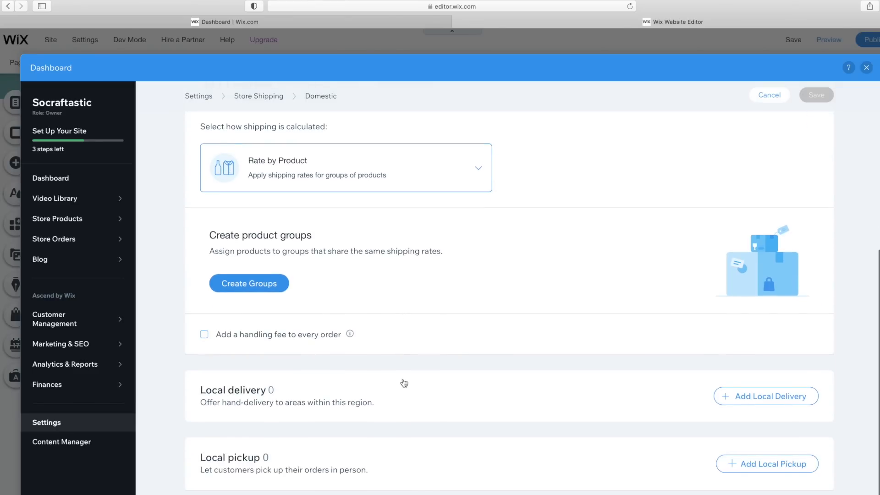
- Set Domestic shipping to USPS Calculated Rate and look through its mail services, package type, shipping-from address and backup settings
{"action": "left_click", "coordinate": [465, 190]}
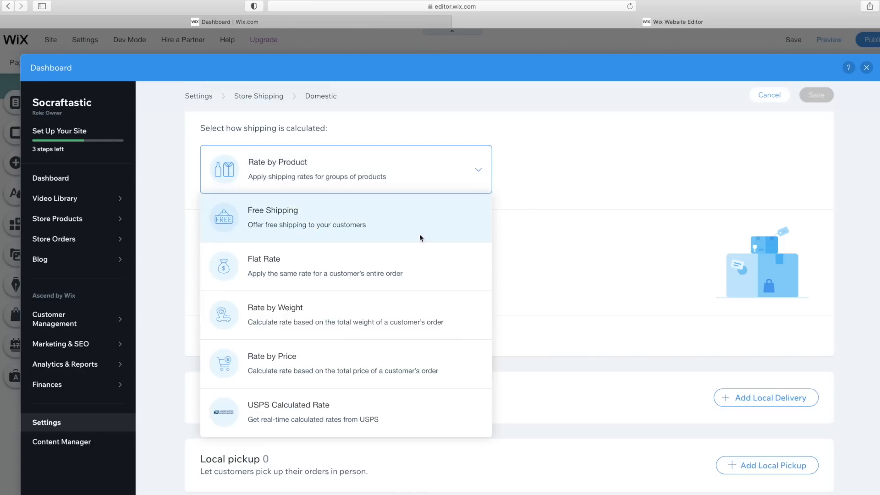
{"action": "left_click", "coordinate": [314, 424]}
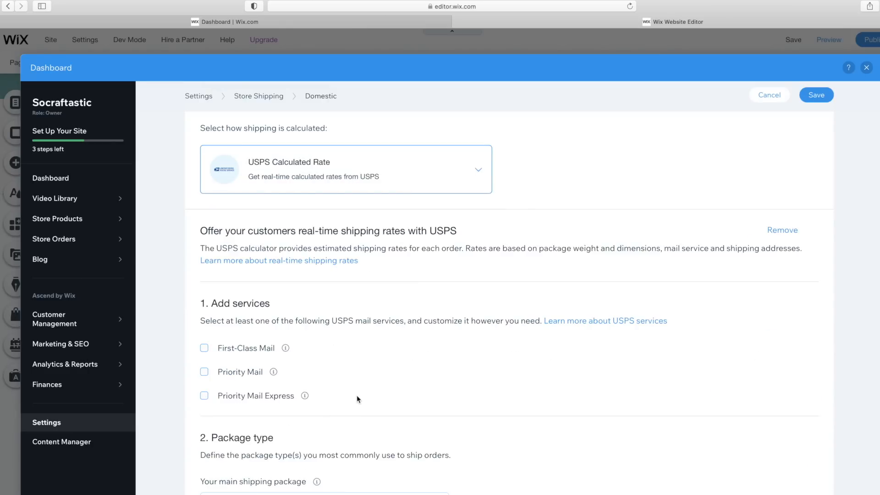
{"action": "left_click", "coordinate": [204, 348]}
{"action": "left_click", "coordinate": [204, 348]}
{"action": "scroll", "coordinate": [330, 393], "scroll_direction": "down", "scroll_amount": 6}
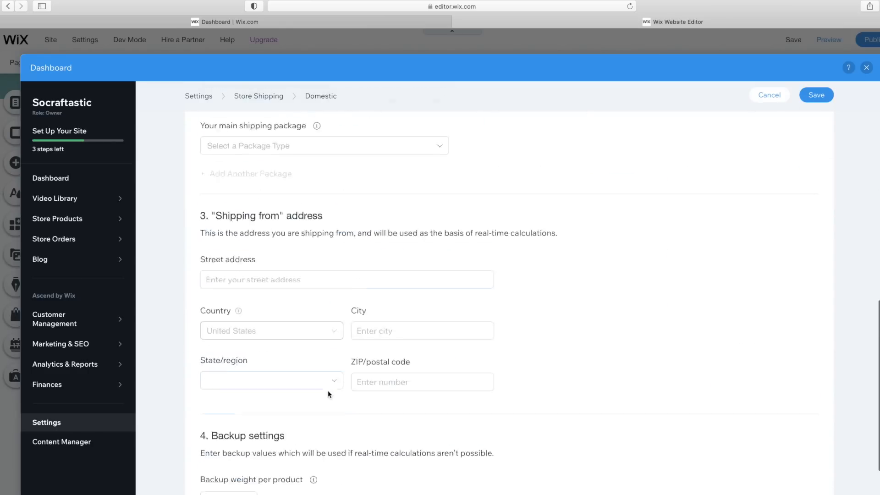
{"action": "scroll", "coordinate": [328, 390], "scroll_direction": "down", "scroll_amount": 5}
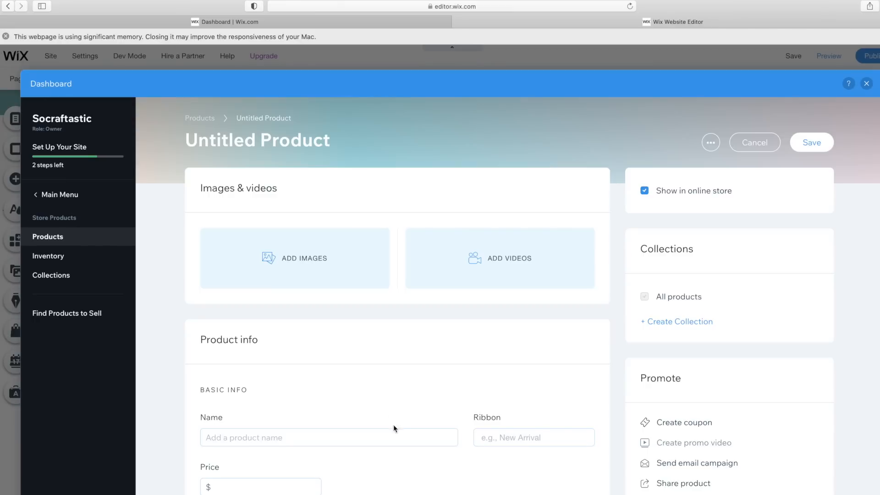
- Upload all photos from the Desktop's ShopInventory folder to the site files for the new product's images
{"action": "left_click", "coordinate": [274, 258]}
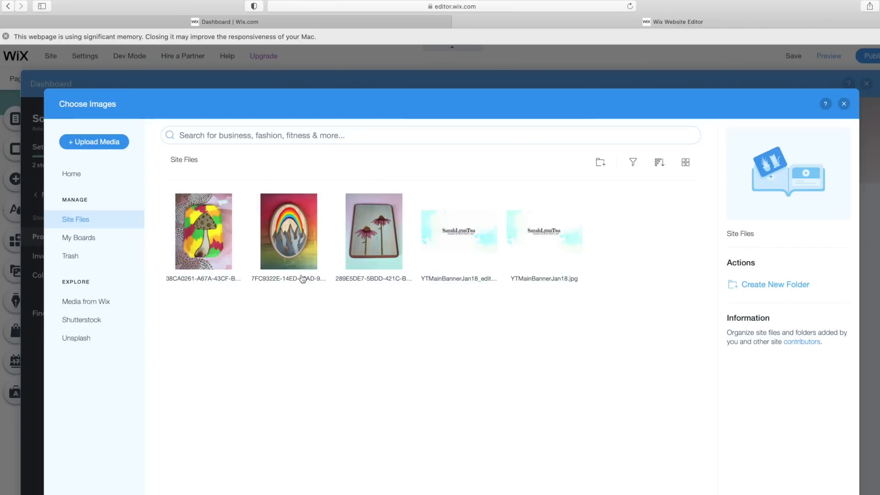
{"action": "left_click", "coordinate": [104, 143]}
{"action": "left_click", "coordinate": [469, 345]}
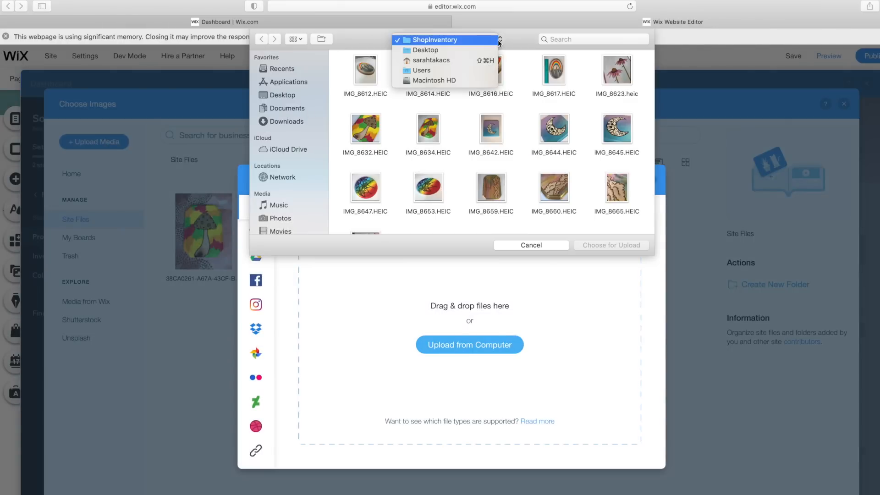
{"action": "left_click", "coordinate": [499, 43]}
{"action": "left_click", "coordinate": [440, 49]}
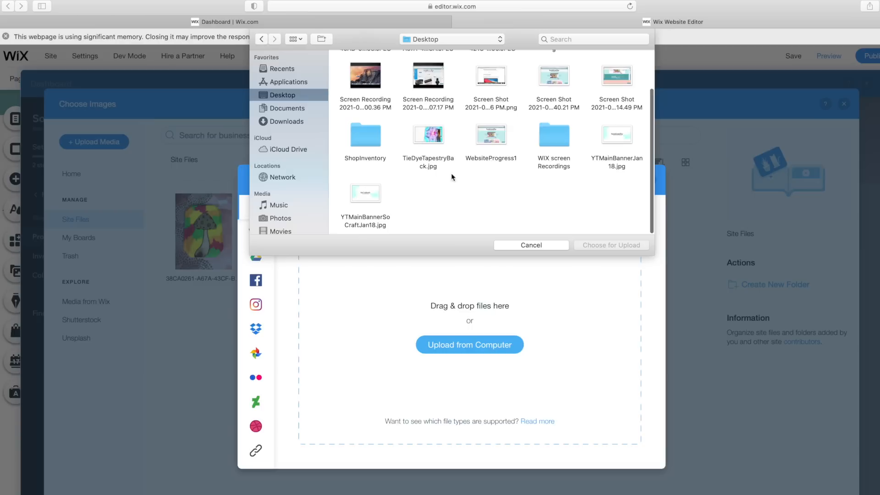
{"action": "double_click", "coordinate": [365, 137]}
{"action": "key", "text": "super+a"}
{"action": "left_click", "coordinate": [632, 246]}
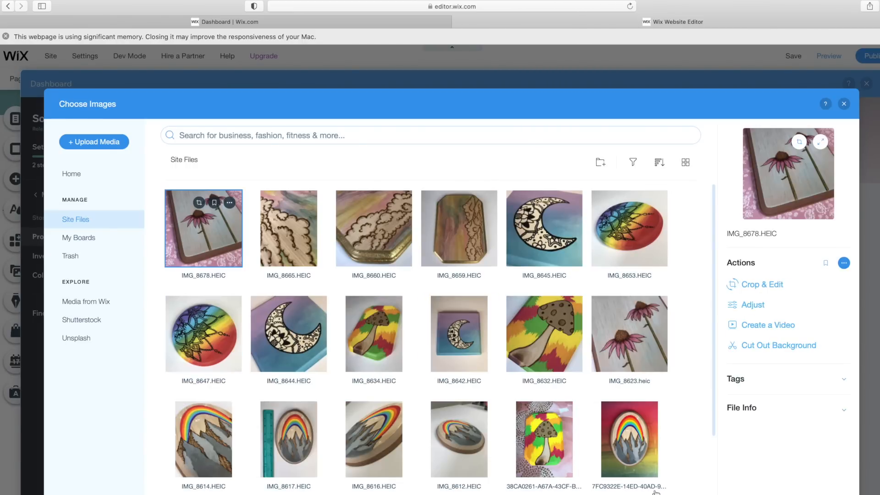
- Add the moon panel photos IMG_8642, IMG_8644 and IMG_8645 as images of the new product
{"action": "left_click", "coordinate": [467, 337]}
{"action": "left_click", "coordinate": [815, 494]}
{"action": "left_click", "coordinate": [362, 257]}
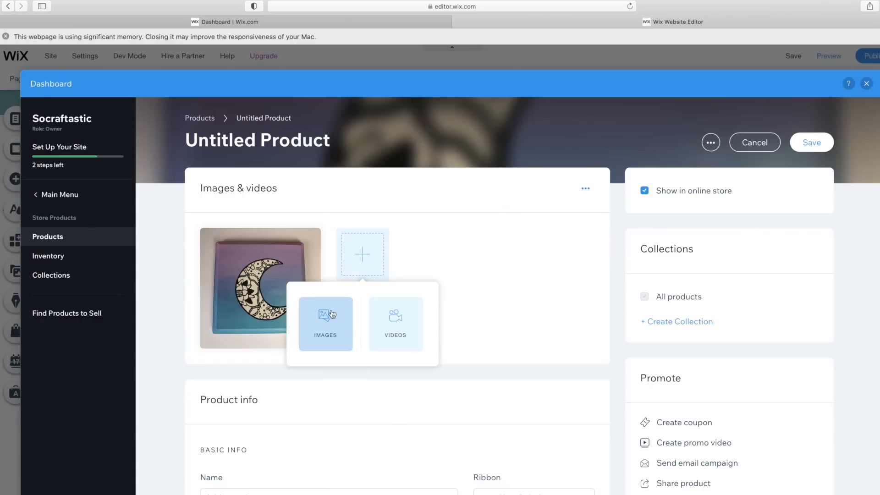
{"action": "left_click", "coordinate": [332, 314]}
{"action": "left_click", "coordinate": [307, 330]}
{"action": "left_click", "coordinate": [544, 233], "text": "super"}
{"action": "left_click", "coordinate": [815, 493]}
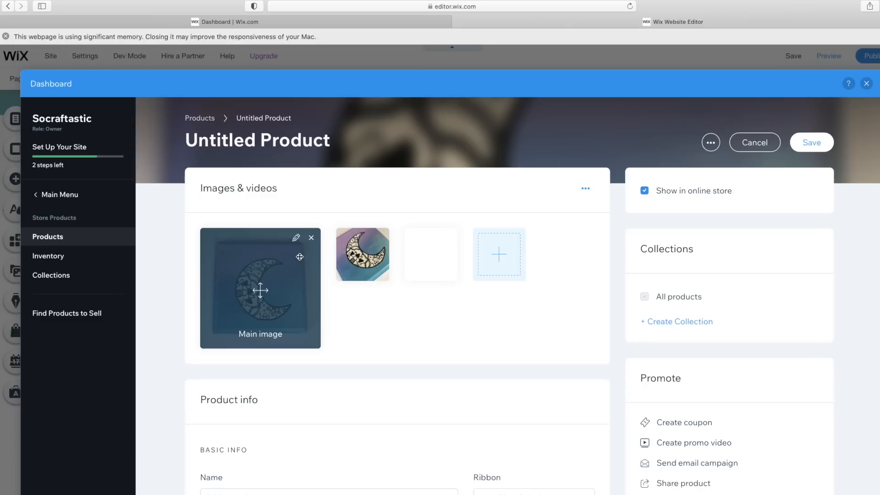
- Raise the main moon photo's exposure, brightness, contrast, highlights and color saturation, lower its temperature slightly, and save it
{"action": "left_click", "coordinate": [398, 165]}
{"action": "left_click", "coordinate": [69, 200]}
{"action": "scroll", "coordinate": [198, 343], "scroll_direction": "down", "scroll_amount": 1}
{"action": "left_click_drag", "start_coordinate": [196, 378], "coordinate": [205, 378]}
{"action": "left_click_drag", "start_coordinate": [196, 183], "coordinate": [202, 183]}
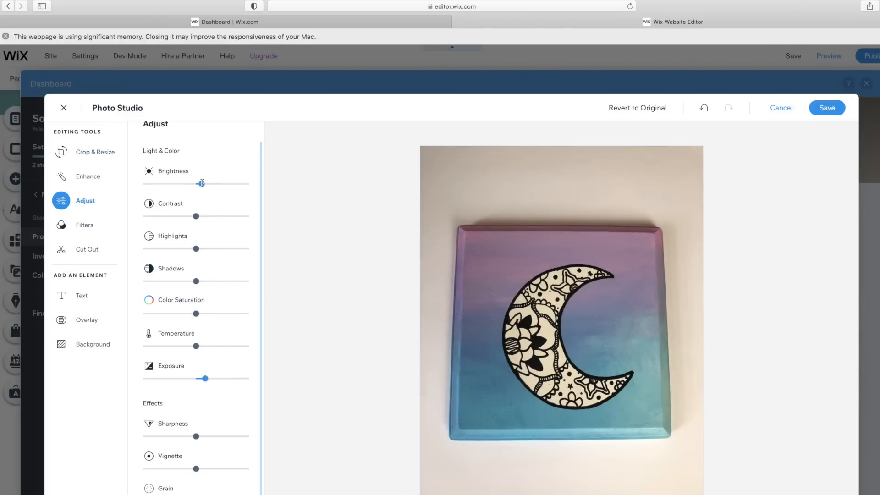
{"action": "left_click_drag", "start_coordinate": [196, 249], "coordinate": [213, 249]}
{"action": "left_click_drag", "start_coordinate": [196, 313], "coordinate": [208, 313]}
{"action": "left_click_drag", "start_coordinate": [190, 346], "coordinate": [185, 346]}
{"action": "left_click_drag", "start_coordinate": [196, 216], "coordinate": [202, 216]}
{"action": "left_click_drag", "start_coordinate": [201, 184], "coordinate": [199, 183]}
{"action": "left_click", "coordinate": [819, 110]}
- Add the artist's social media handle as a text watermark just below the moon panel in the main photo
{"action": "left_click", "coordinate": [93, 250]}
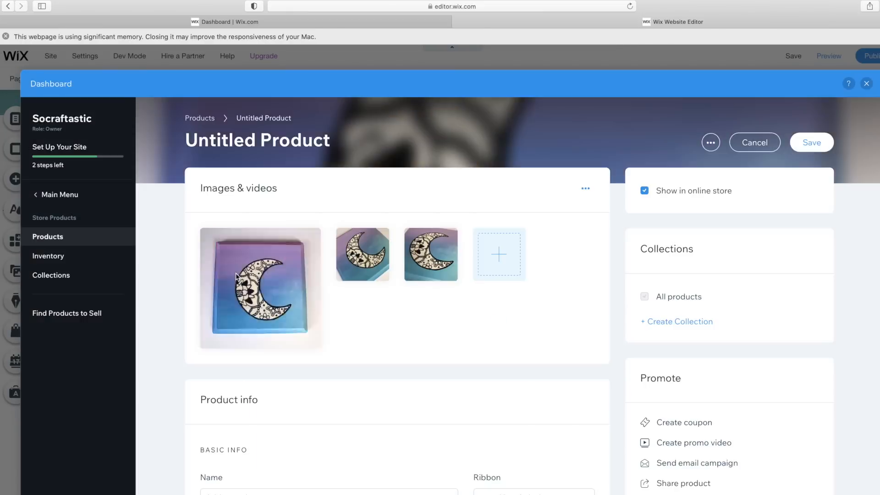
{"action": "scroll", "coordinate": [235, 277], "scroll_direction": "up", "scroll_amount": 5}
{"action": "left_click", "coordinate": [247, 172]}
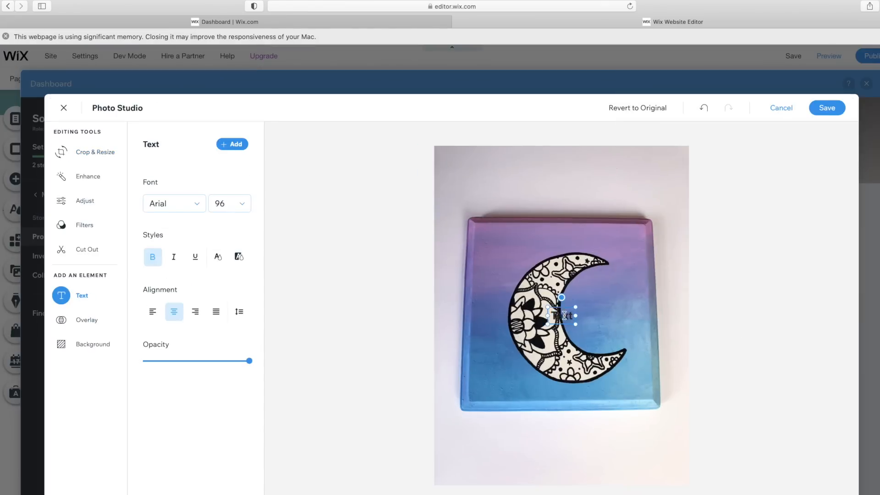
{"action": "left_click_drag", "start_coordinate": [564, 296], "coordinate": [564, 295]}
{"action": "type", "text": "@SarahLynnTea"}
{"action": "left_click_drag", "start_coordinate": [579, 335], "coordinate": [602, 427]}
{"action": "left_click_drag", "start_coordinate": [598, 403], "coordinate": [595, 403]}
- Style the watermark in Dancing Script with reduced opacity near the panel's lower right corner and save the photo
{"action": "left_click", "coordinate": [175, 203]}
{"action": "scroll", "coordinate": [192, 257], "scroll_direction": "down", "scroll_amount": 3}
{"action": "left_click", "coordinate": [177, 284]}
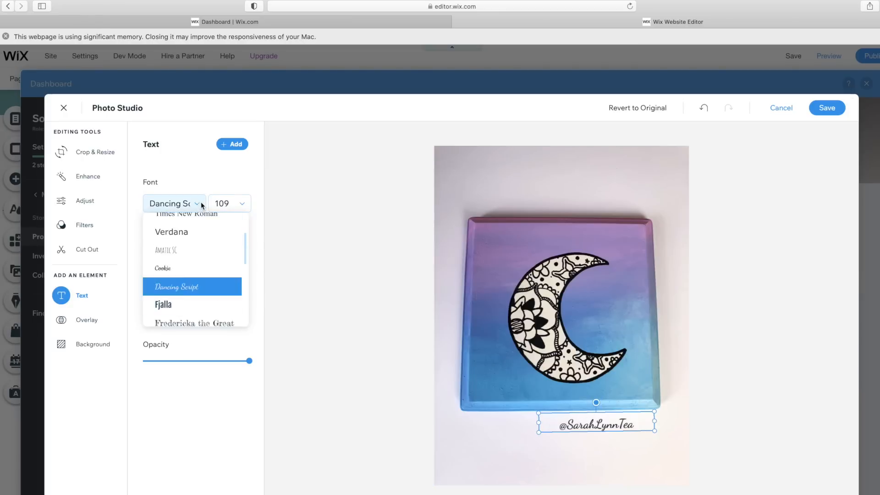
{"action": "left_click_drag", "start_coordinate": [249, 361], "coordinate": [176, 361]}
{"action": "left_click_drag", "start_coordinate": [596, 418], "coordinate": [609, 419]}
{"action": "left_click", "coordinate": [526, 461]}
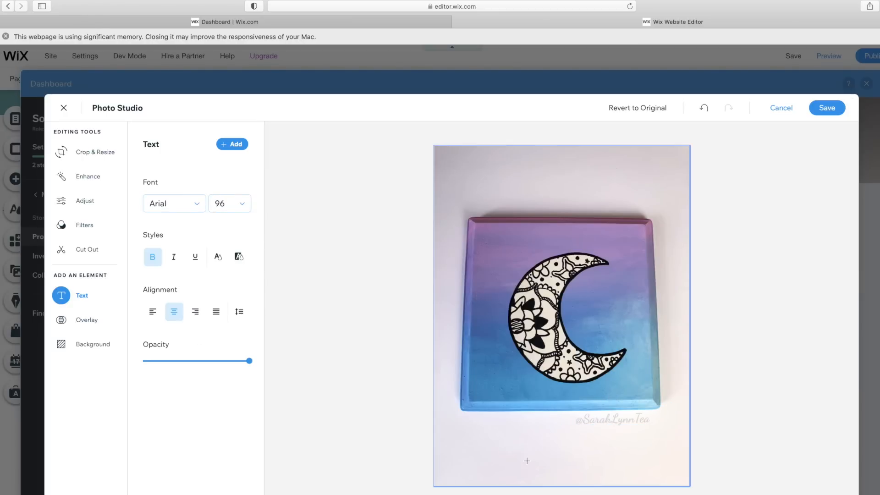
{"action": "left_click", "coordinate": [827, 108]}
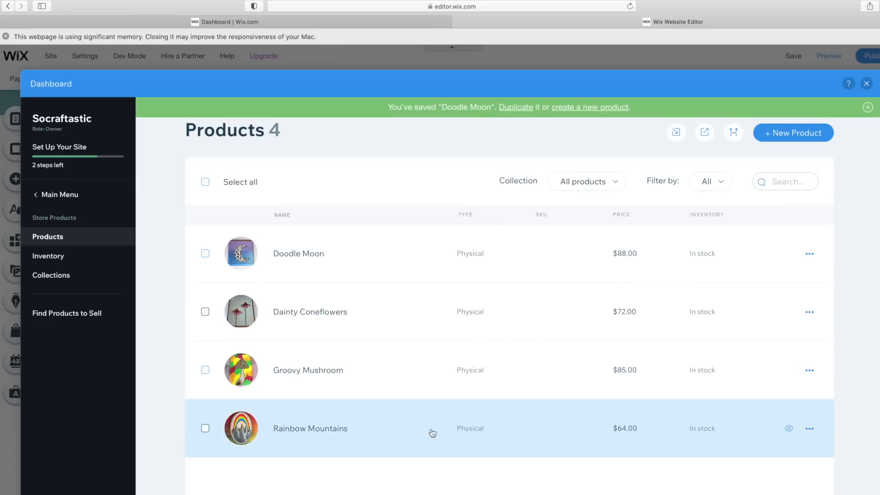
- Create a store collection containing Doodle Moon, Dainty Coneflowers, Groovy Mushroom and Rainbow Mountains
{"action": "left_click", "coordinate": [245, 431]}
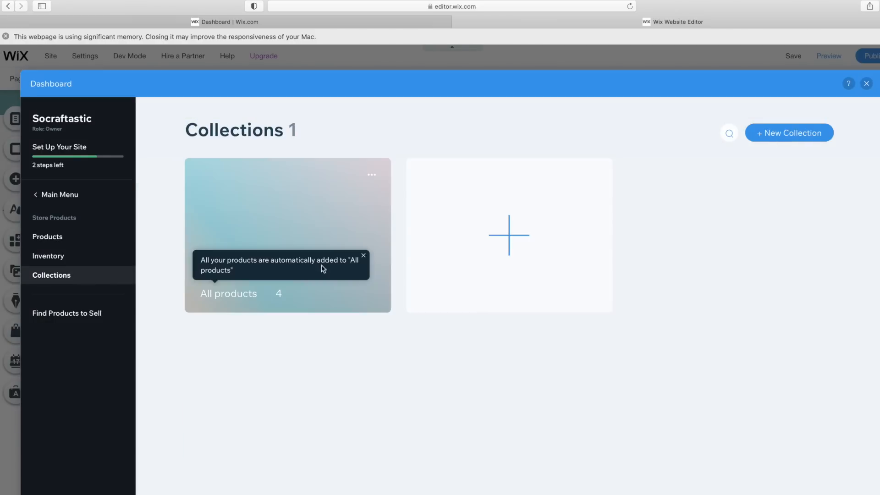
{"action": "left_click", "coordinate": [324, 269]}
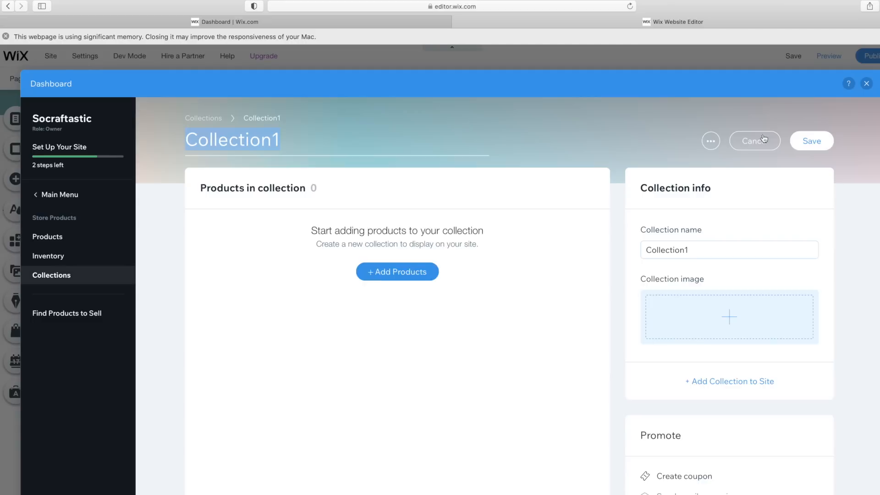
{"action": "left_click", "coordinate": [385, 270]}
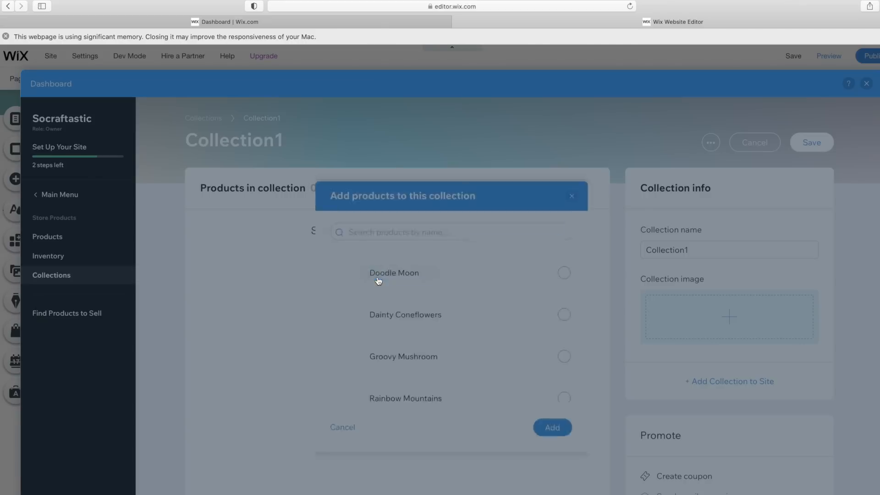
{"action": "left_click", "coordinate": [568, 248]}
{"action": "left_click", "coordinate": [568, 292]}
{"action": "left_click", "coordinate": [568, 334]}
{"action": "left_click", "coordinate": [568, 377]}
{"action": "left_click", "coordinate": [555, 431]}
- Name the collection "Wood Panel Art" and save it
{"action": "triple_click", "coordinate": [728, 250]}
{"action": "type", "text": "Wood Panel Art"}
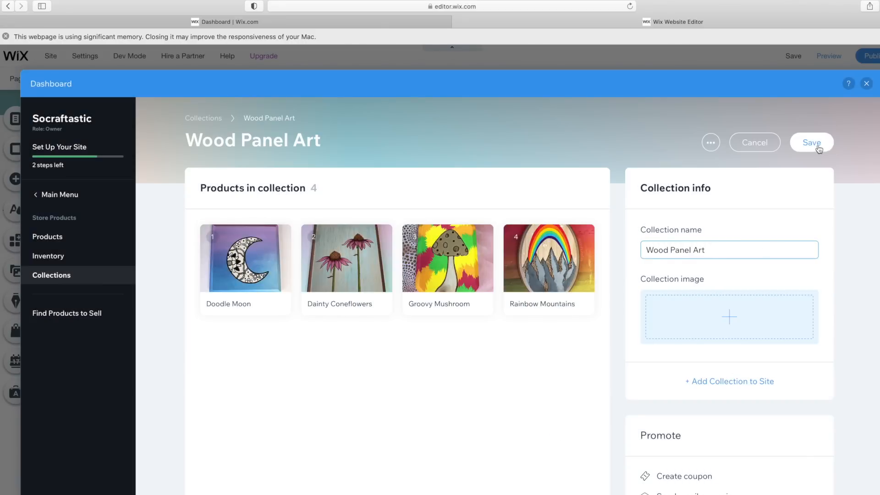
{"action": "left_click", "coordinate": [809, 142]}
{"action": "left_click", "coordinate": [560, 362]}
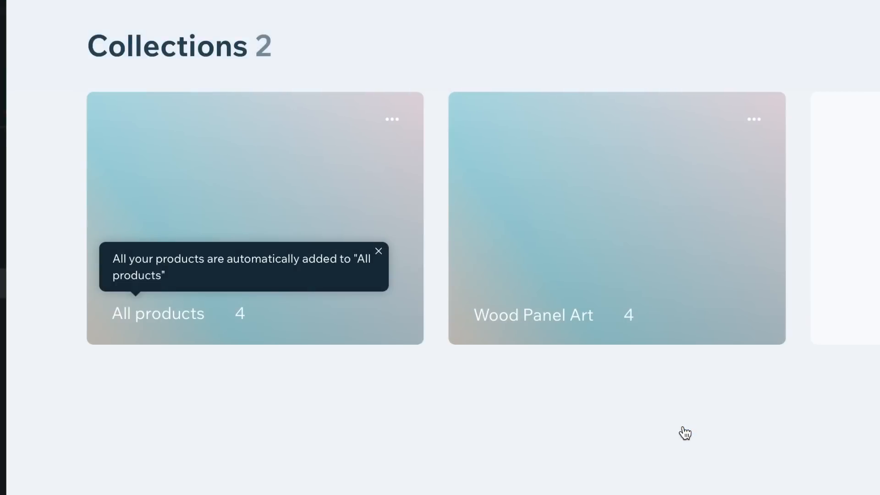
- Link the Shop page's Return Home button to the HOME page, opening in the current window
{"action": "scroll", "coordinate": [604, 232], "scroll_direction": "down", "scroll_amount": 10}
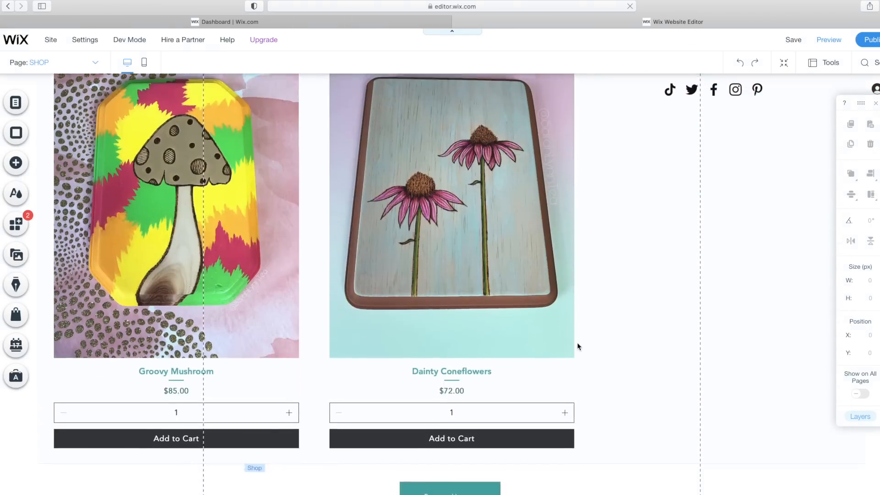
{"action": "scroll", "coordinate": [578, 346], "scroll_direction": "down", "scroll_amount": 2}
{"action": "left_click", "coordinate": [471, 414]}
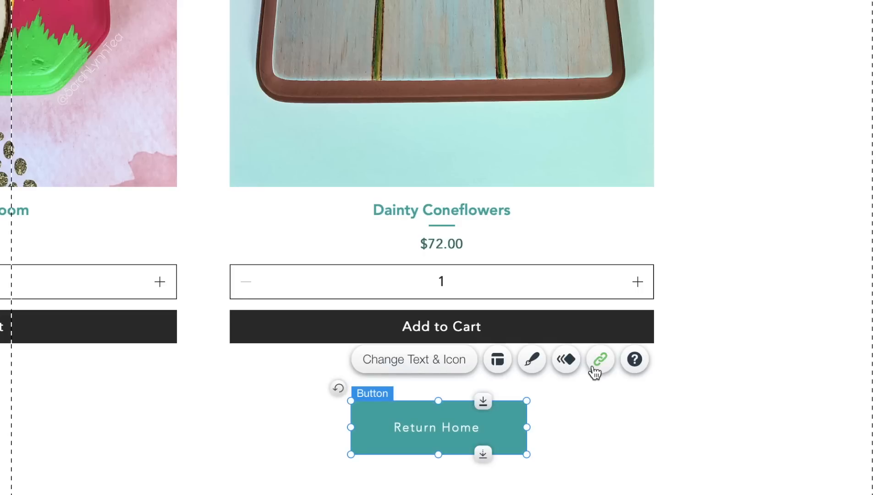
{"action": "left_click", "coordinate": [598, 360]}
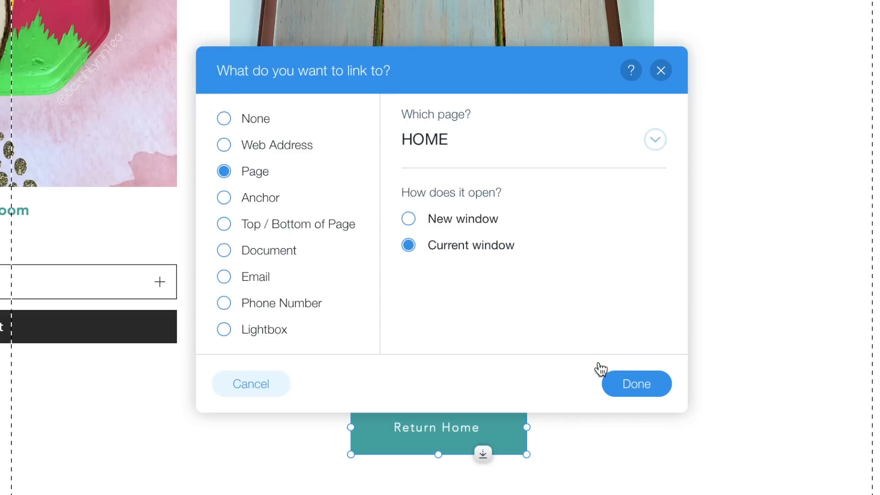
{"action": "left_click", "coordinate": [653, 387]}
- Preview the Shop page and test its Return Home button
{"action": "scroll", "coordinate": [653, 391], "scroll_direction": "up", "scroll_amount": 12}
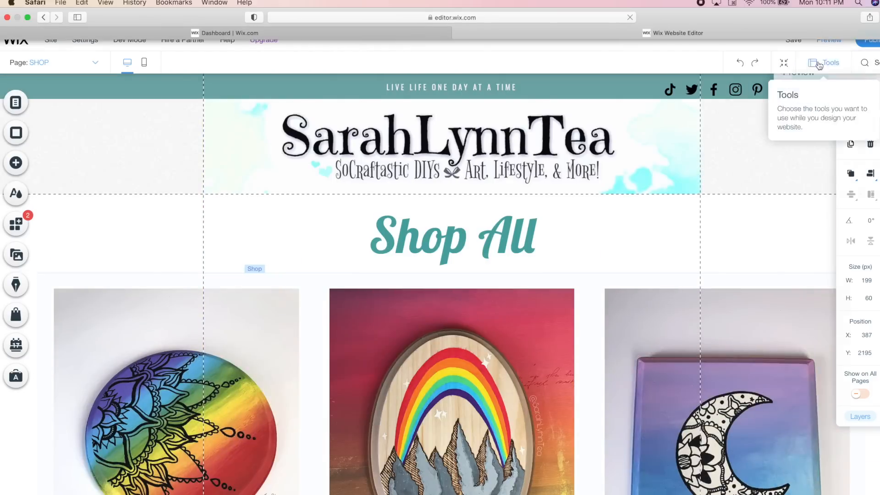
{"action": "left_click", "coordinate": [829, 40]}
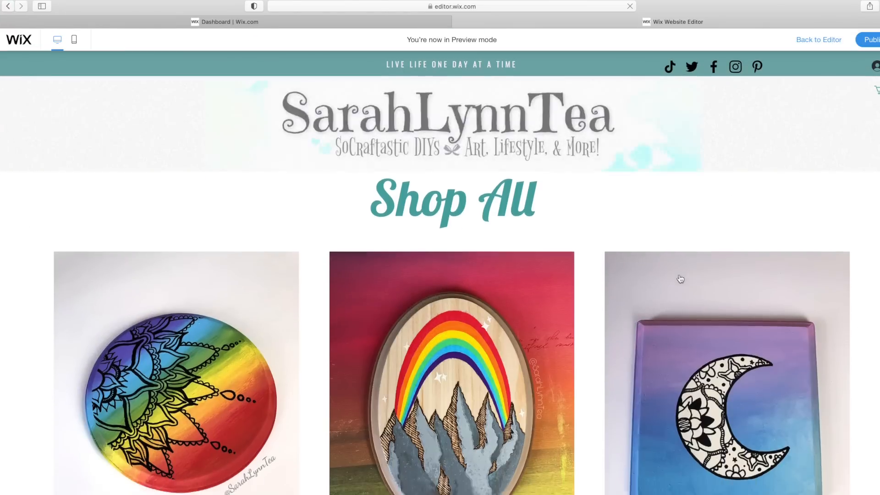
{"action": "scroll", "coordinate": [681, 279], "scroll_direction": "down", "scroll_amount": 5}
{"action": "scroll", "coordinate": [681, 279], "scroll_direction": "down", "scroll_amount": 3}
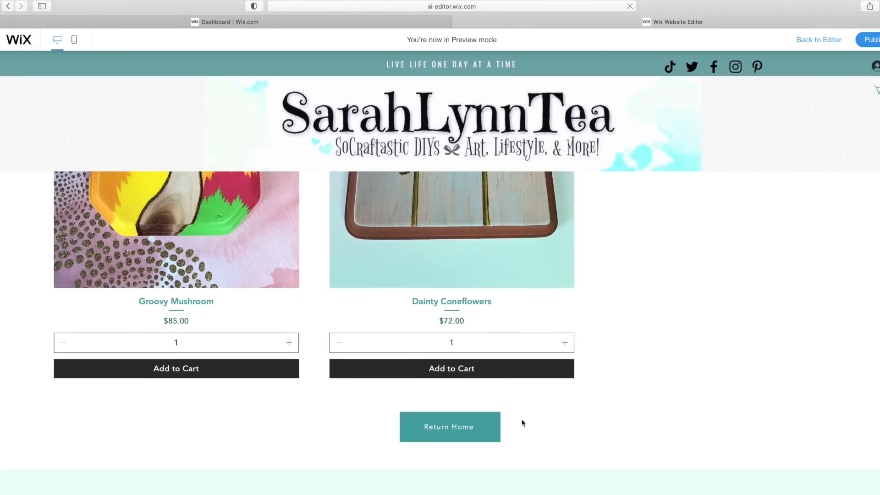
{"action": "left_click", "coordinate": [452, 433]}
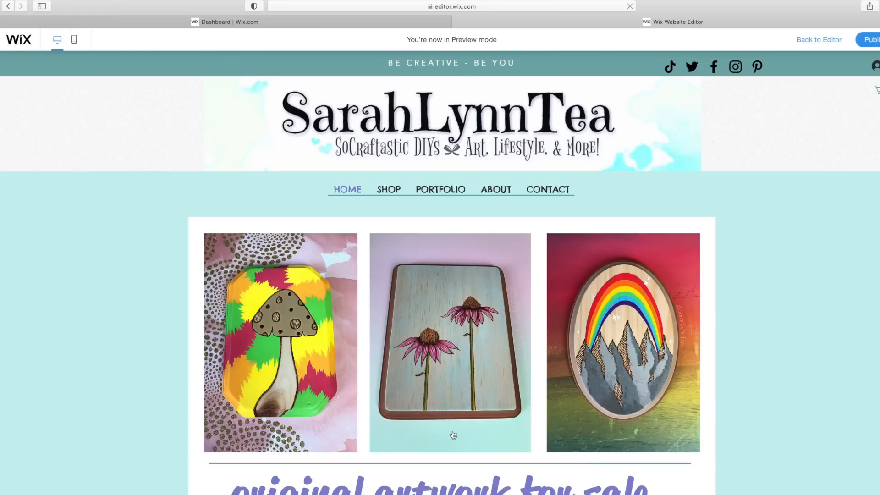
- Go from the previewed home page to the shop collection and look through the listed products
{"action": "scroll", "coordinate": [339, 434], "scroll_direction": "down", "scroll_amount": 1}
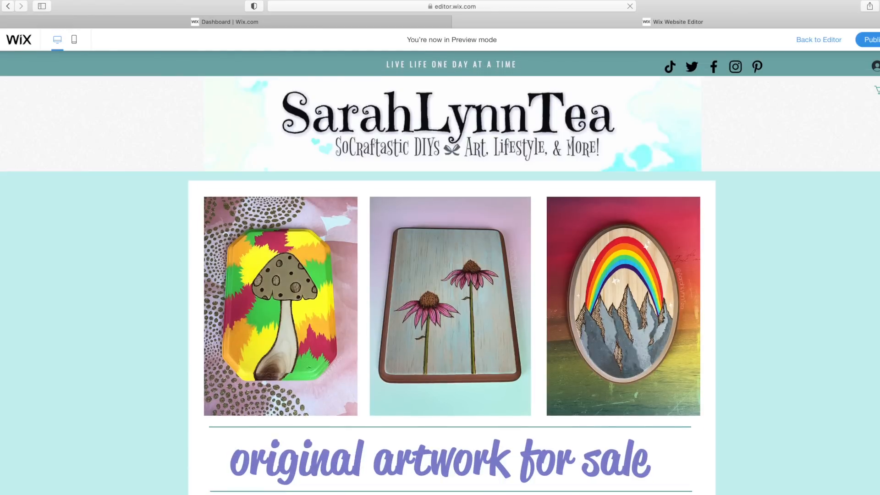
{"action": "left_click", "coordinate": [587, 491]}
{"action": "scroll", "coordinate": [588, 490], "scroll_direction": "down", "scroll_amount": 8}
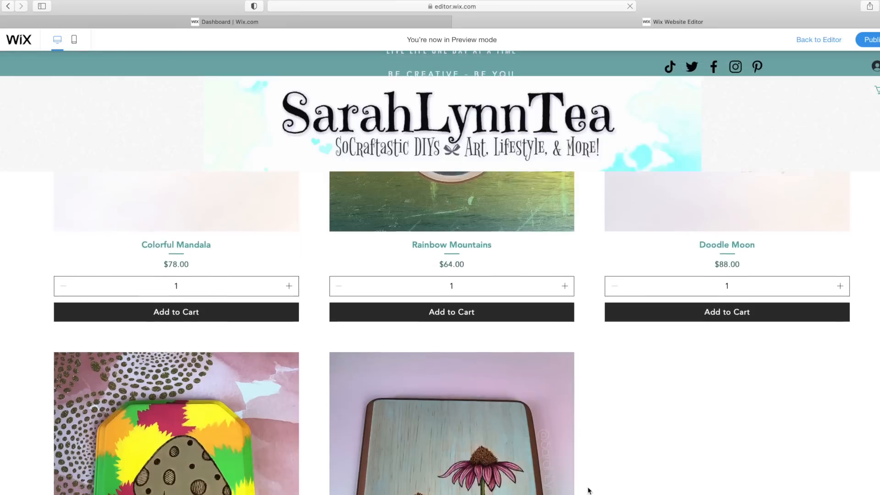
{"action": "scroll", "coordinate": [588, 491], "scroll_direction": "down", "scroll_amount": 4}
{"action": "scroll", "coordinate": [264, 391], "scroll_direction": "up", "scroll_amount": 9}
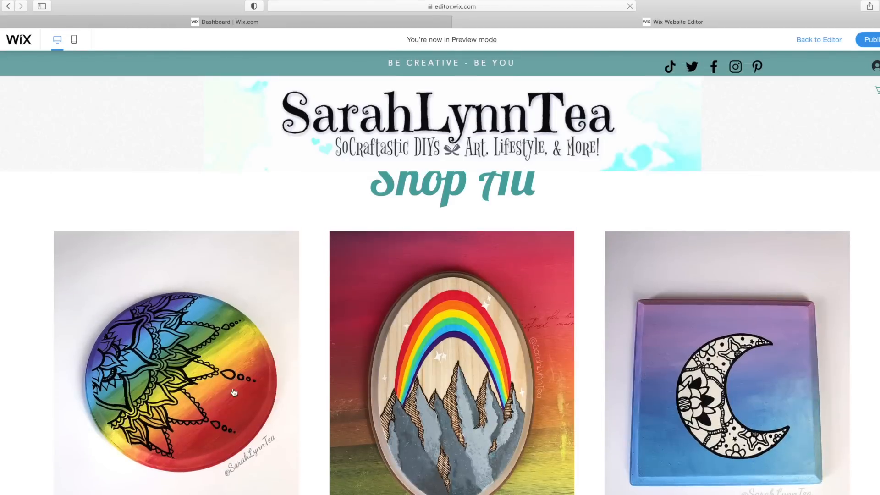
- Look through the Rainbow Mountains product page with its related products, and open the full cart page
{"action": "left_click", "coordinate": [693, 388]}
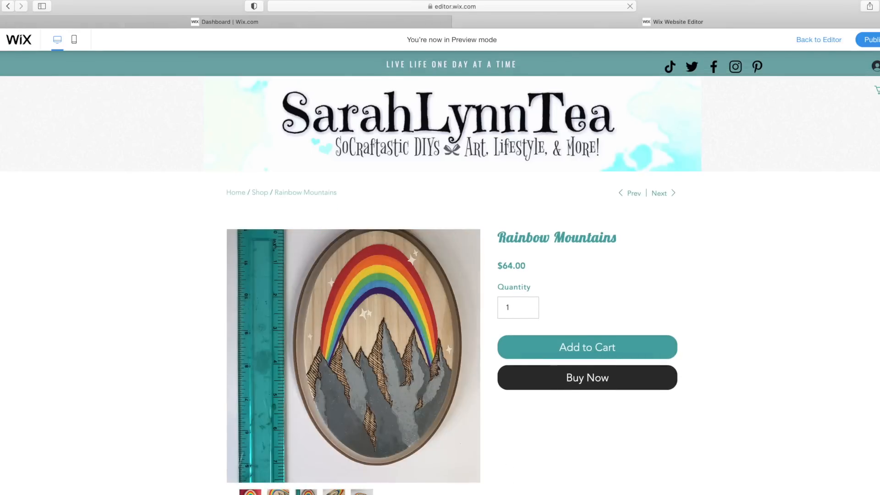
{"action": "scroll", "coordinate": [777, 399], "scroll_direction": "down", "scroll_amount": 6}
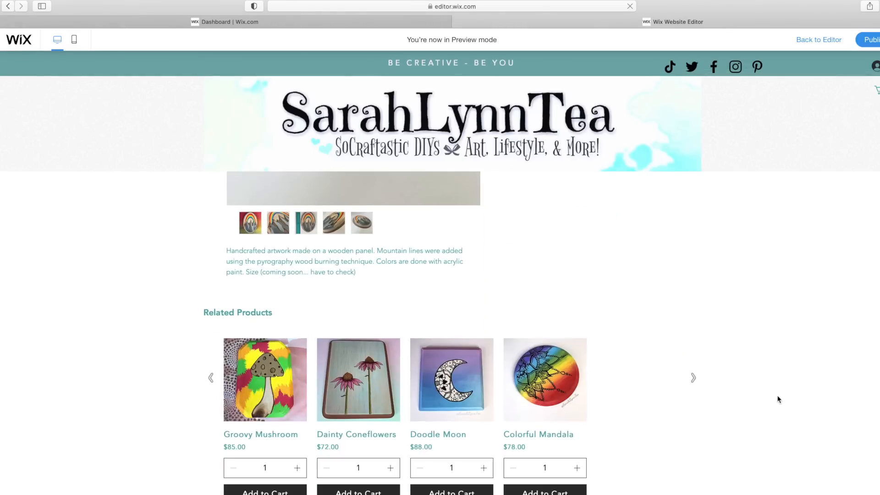
{"action": "scroll", "coordinate": [691, 381], "scroll_direction": "up", "scroll_amount": 2}
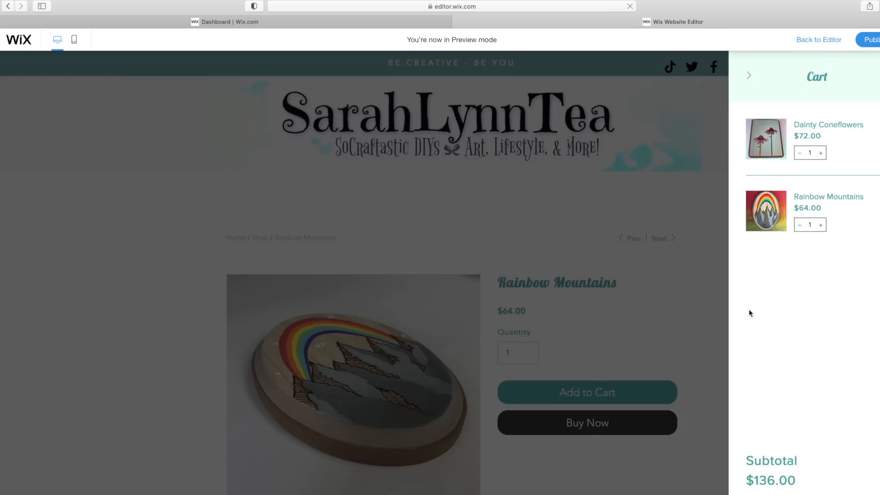
{"action": "left_click", "coordinate": [748, 310]}
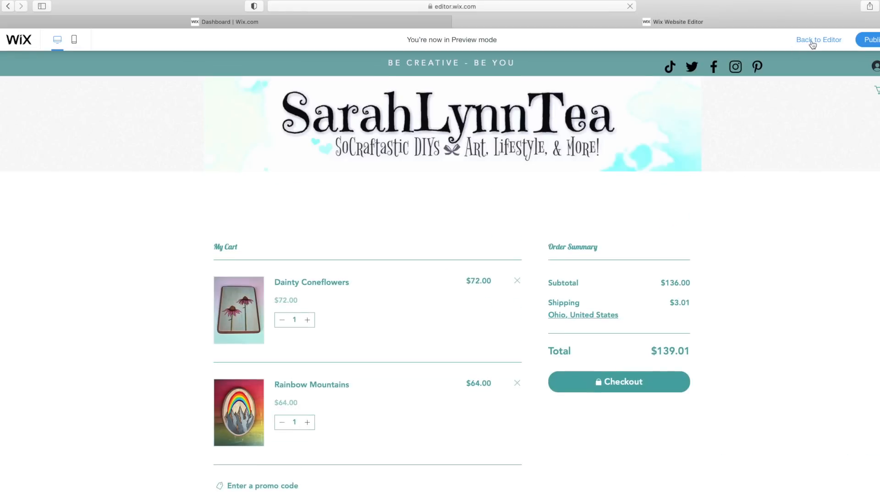
- Return from the cart preview to the editor and switch to the home page
{"action": "left_click", "coordinate": [812, 45]}
{"action": "left_click", "coordinate": [64, 63]}
{"action": "left_click", "coordinate": [23, 114]}
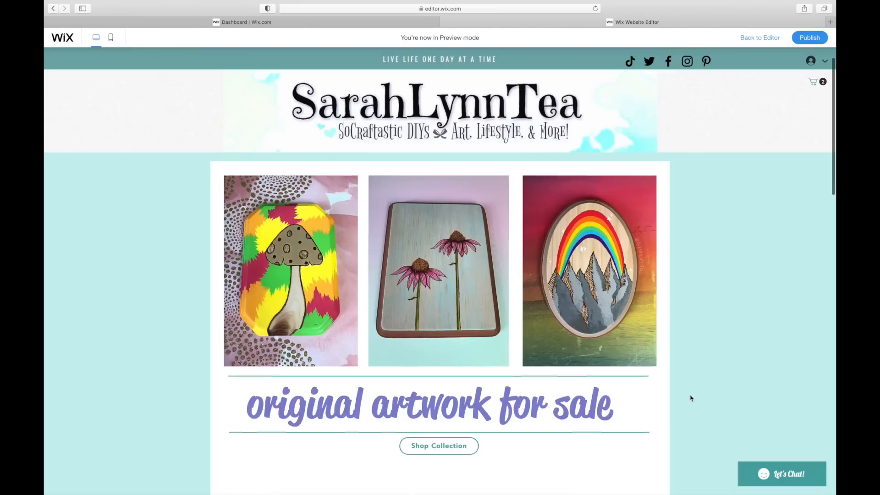
- Examine the home page's sections and photo gallery in preview, and open the portfolio's Artwork & Crafts page
{"action": "scroll", "coordinate": [691, 398], "scroll_direction": "down", "scroll_amount": 10}
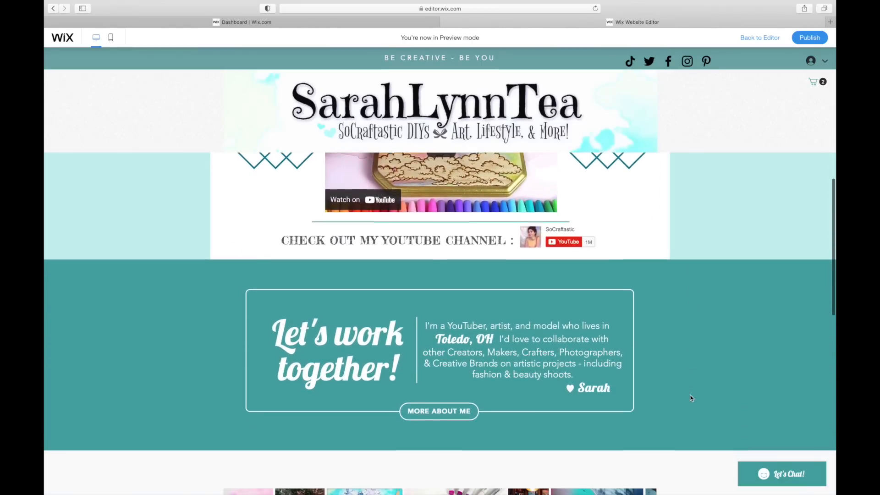
{"action": "scroll", "coordinate": [691, 398], "scroll_direction": "down", "scroll_amount": 5}
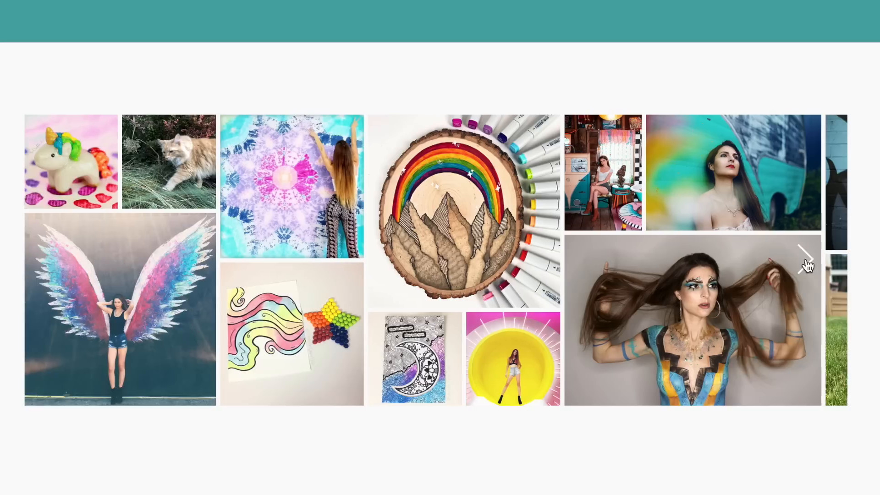
{"action": "left_click", "coordinate": [806, 263]}
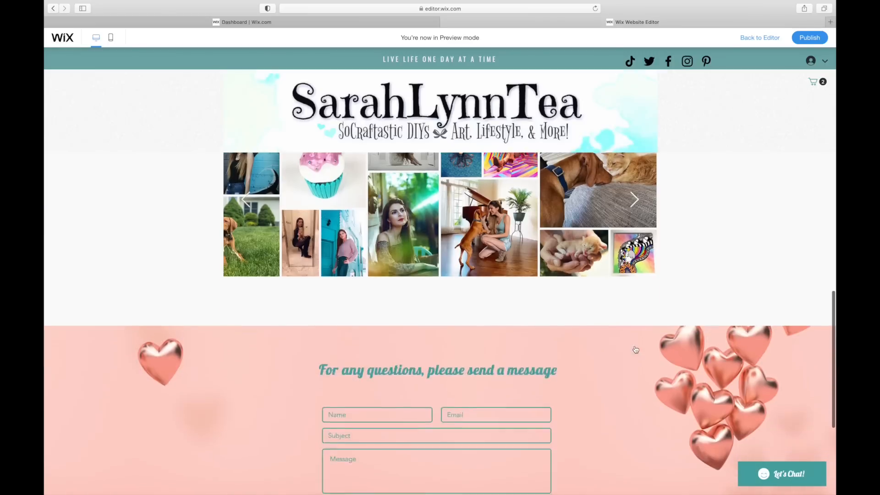
{"action": "scroll", "coordinate": [635, 350], "scroll_direction": "down", "scroll_amount": 3}
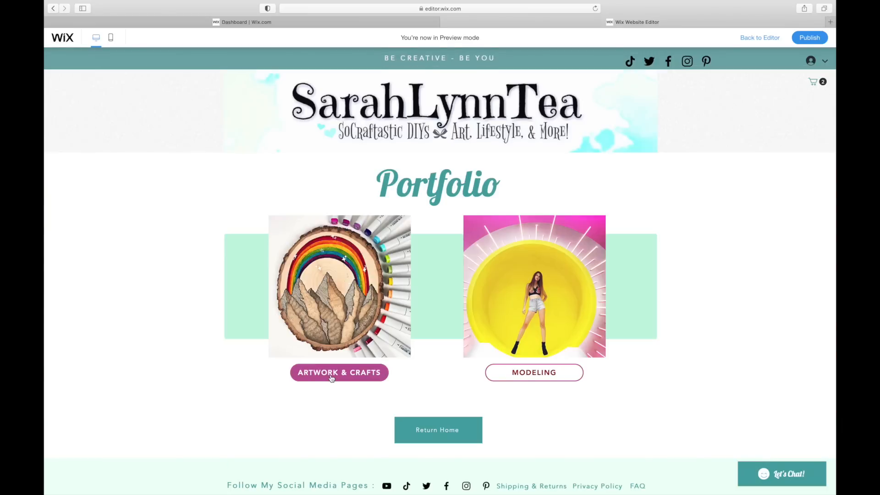
{"action": "left_click", "coordinate": [332, 379]}
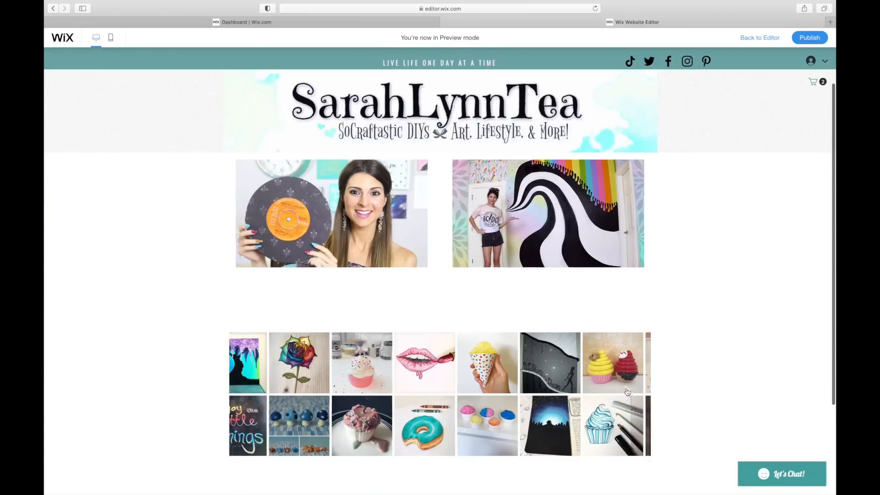